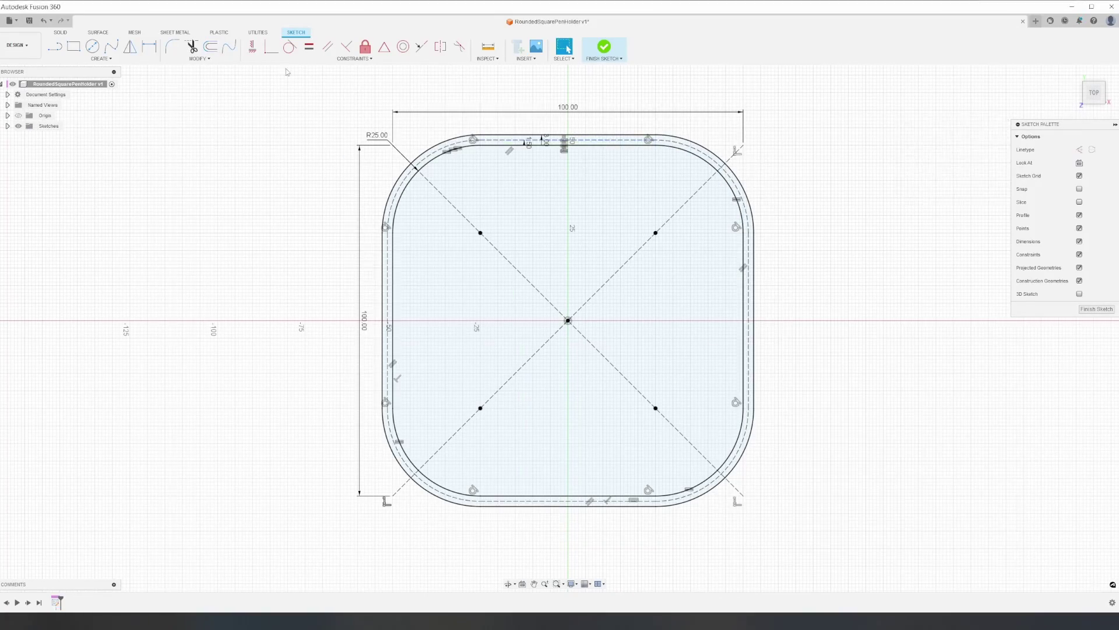
- Offset the inner rounded square outward by 13 mm and finish the sketch
click(210, 47)
click(599, 145)
text(13)
key(Return)
click(1096, 309)
- Extrude the narrow ring profile between the inner two rounded squares
scroll(775, 306, up, 5)
click(775, 306)
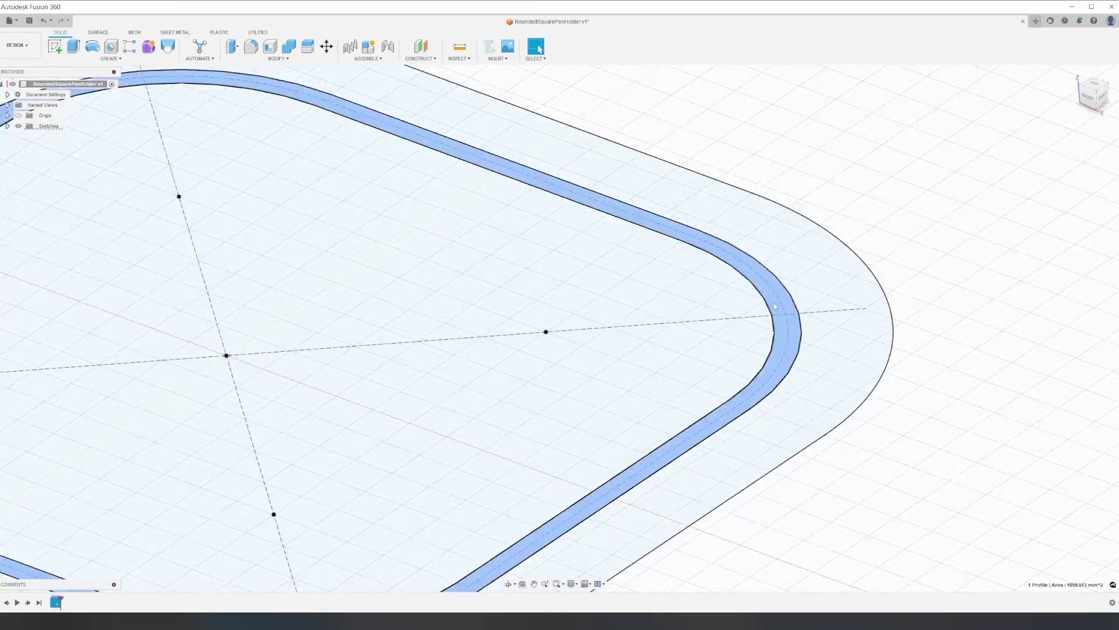
key(e)
key(Return)
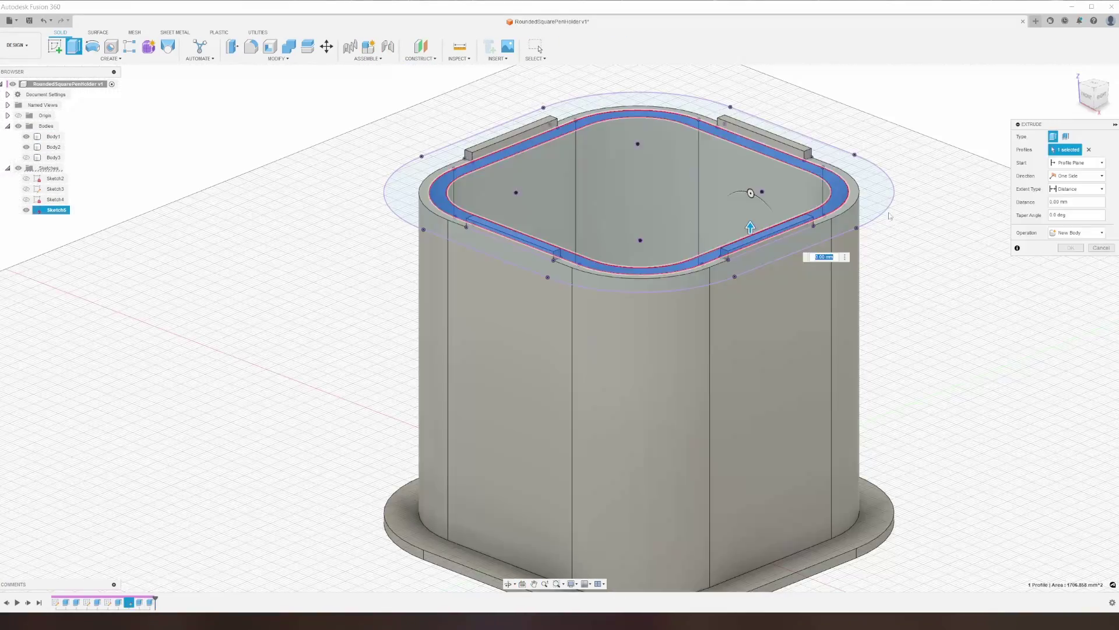
key(Return)
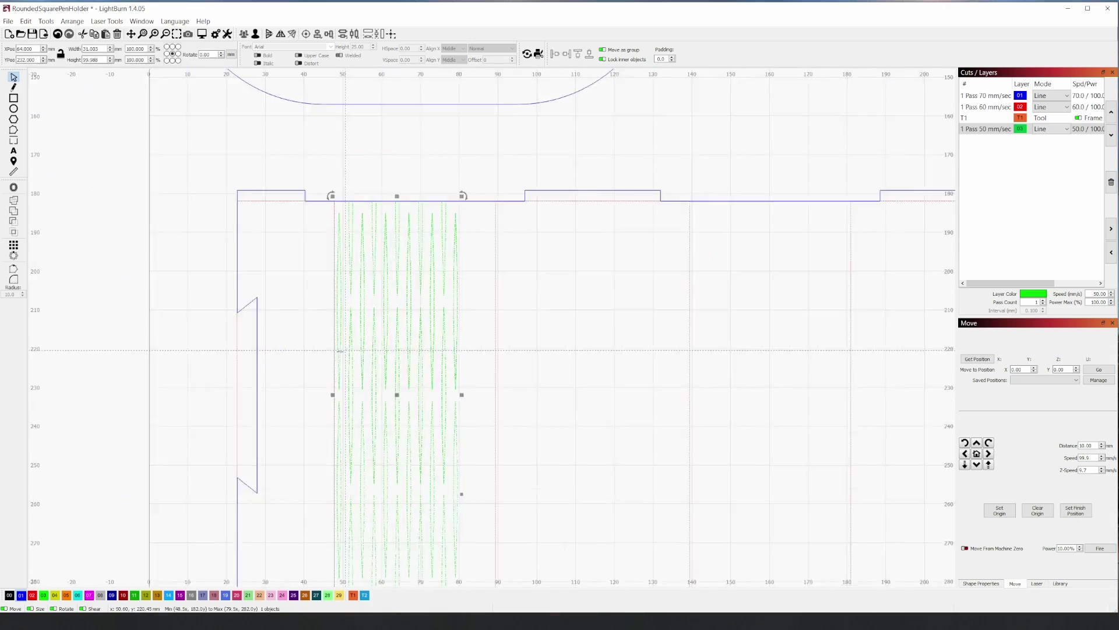
- Switch to LightBurn and duplicate the cut lines along the edge of the green hinge pattern
scroll(389, 187, up, 3)
right_click(389, 187)
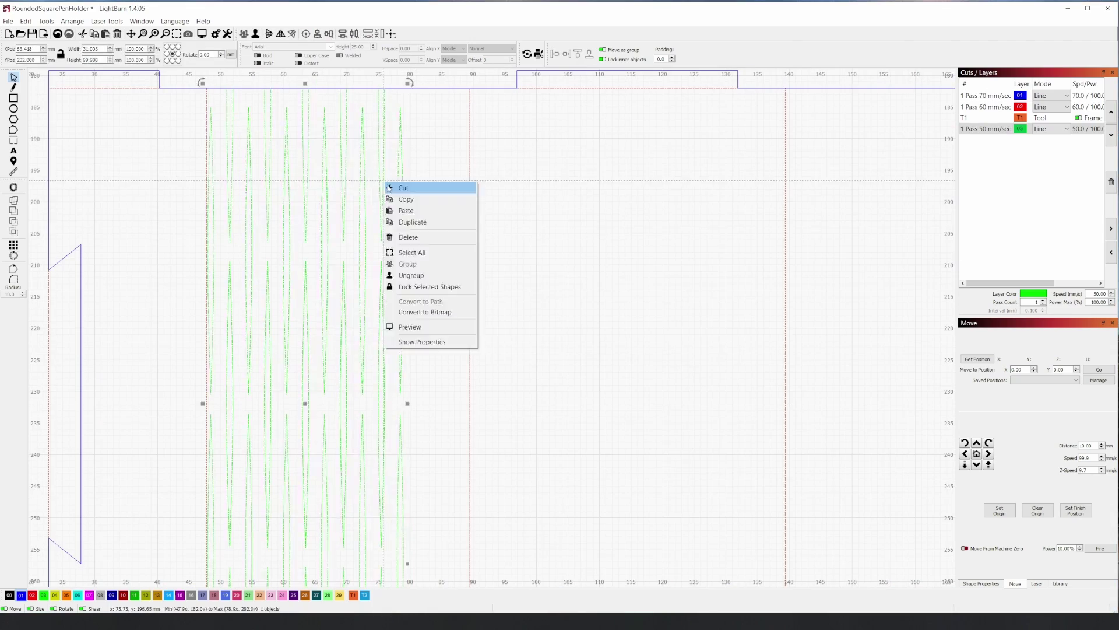
click(388, 187)
click(403, 183)
shift+click(400, 445)
scroll(400, 445, down, 2)
shift+click(413, 496)
key(ctrl+d)
- Move the duplicated green hinge lines to the right of the pattern and duplicate them again
scroll(403, 81, up, 5)
drag(435, 226, 563, 235)
key(ctrl+d)
scroll(405, 257, up, 2)
scroll(659, 182, down, 7)
click(664, 208)
click(641, 208)
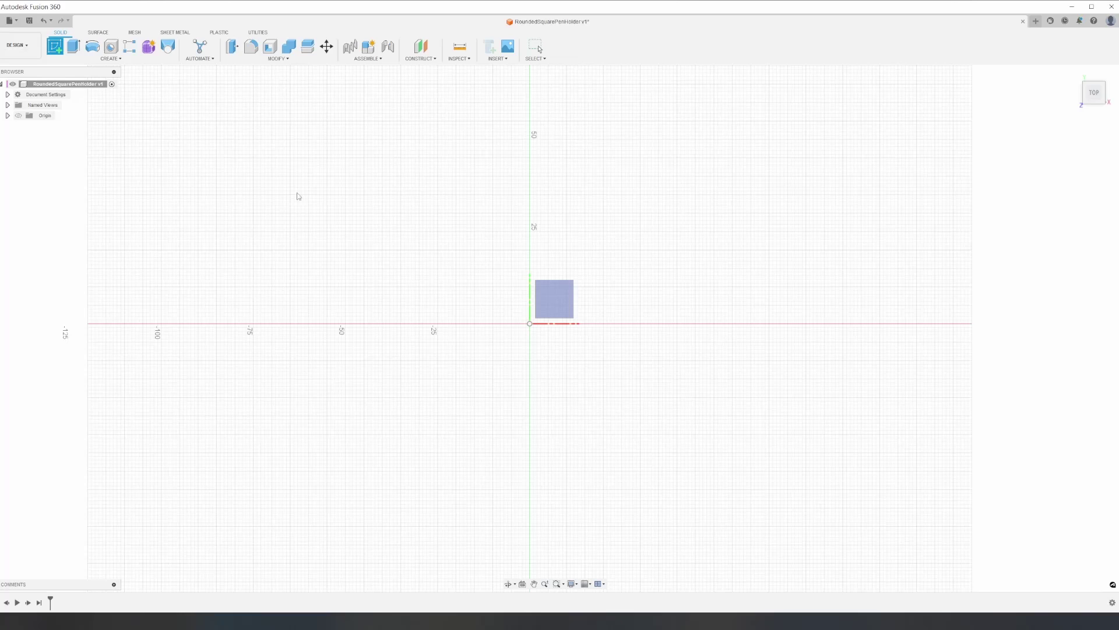
- In Fusion 360, sketch a 100 by 100 mm center rectangle at the origin on the top plane
click(569, 300)
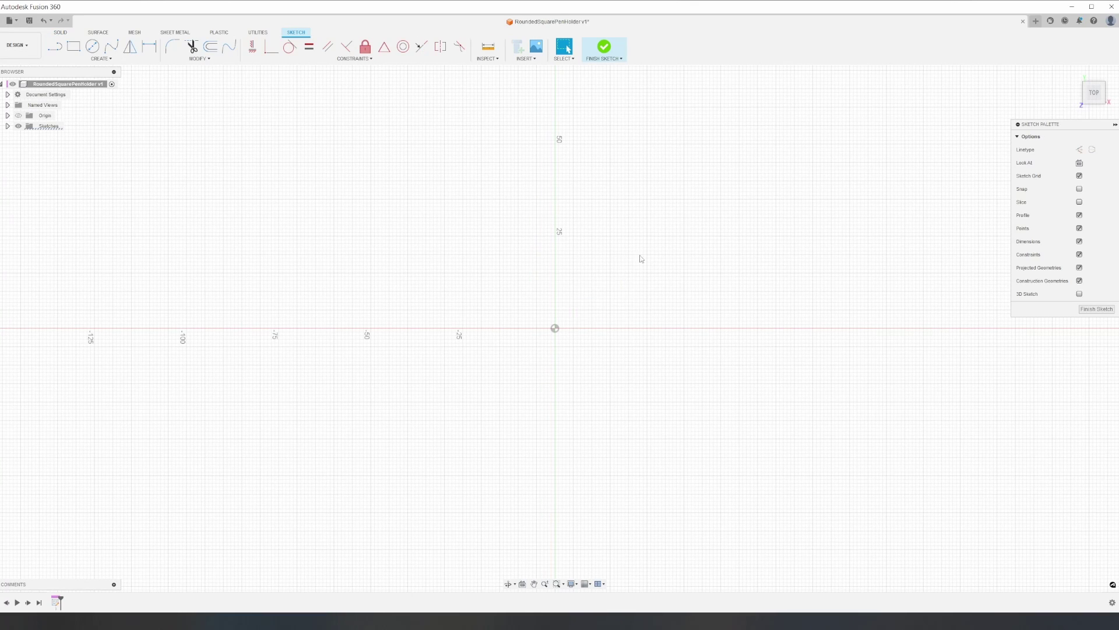
click(73, 51)
click(1103, 151)
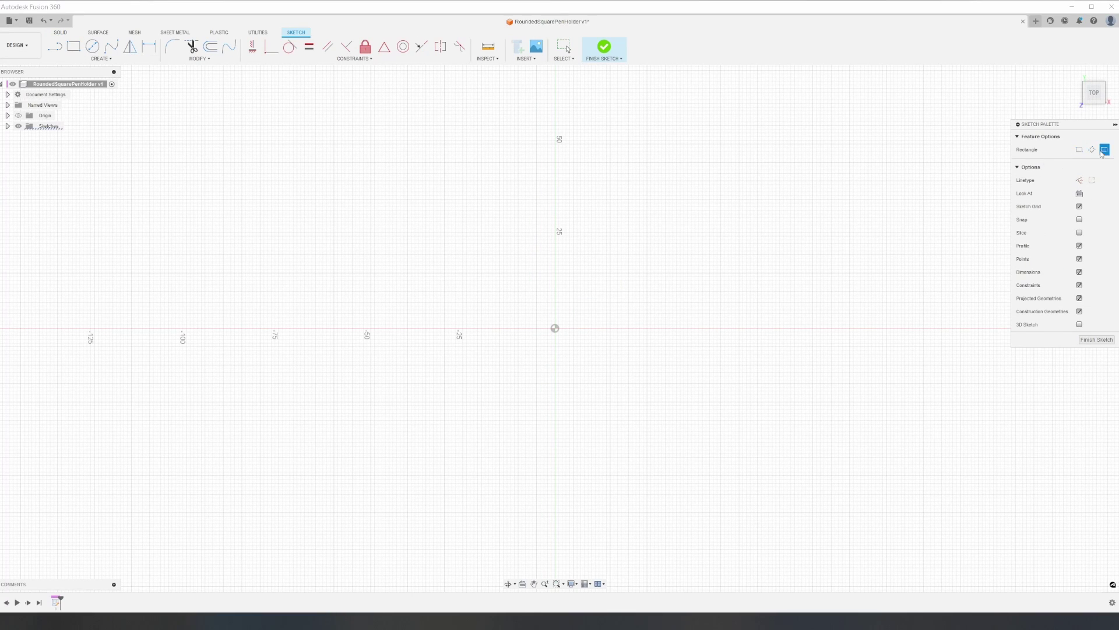
click(555, 328)
text(100)
key(Tab)
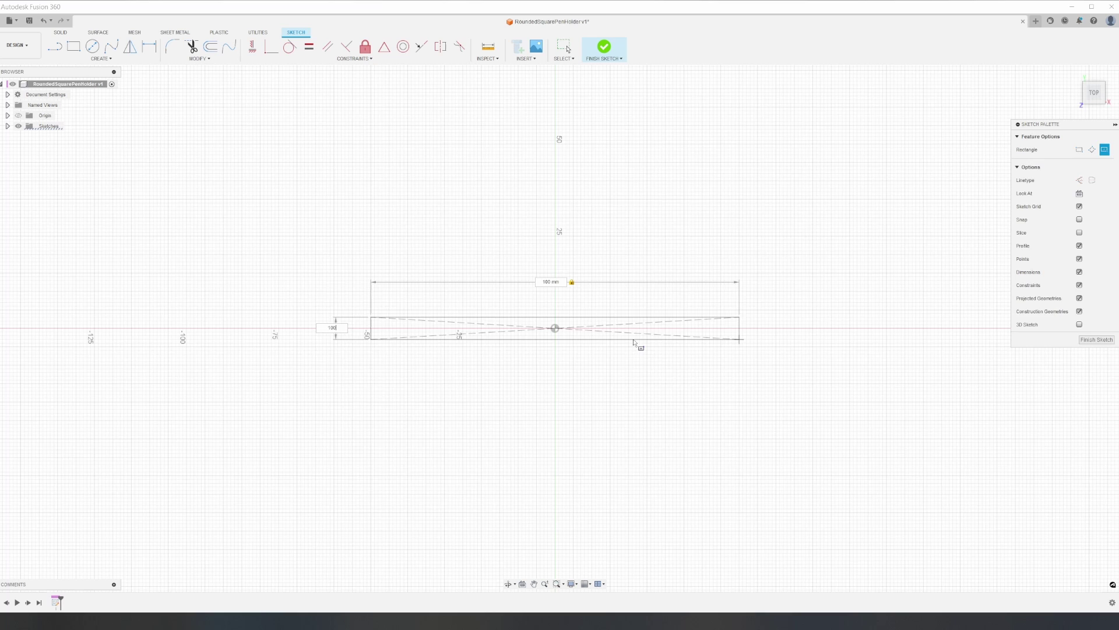
text(100)
key(Return)
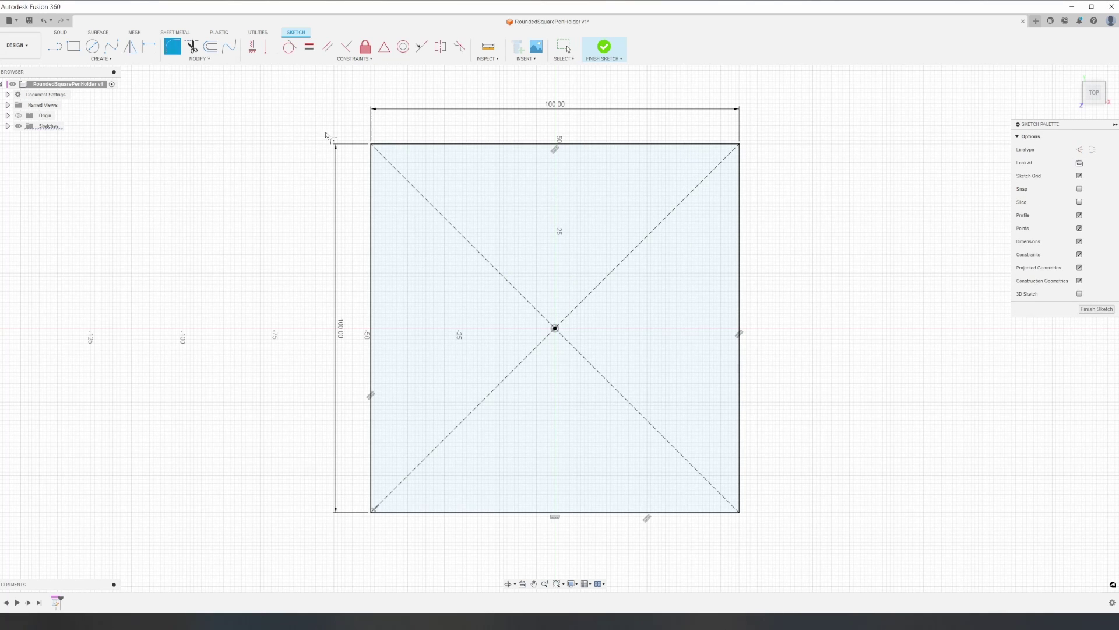
- Fillet all four corners of the square with a 25 mm radius
click(385, 146)
click(373, 164)
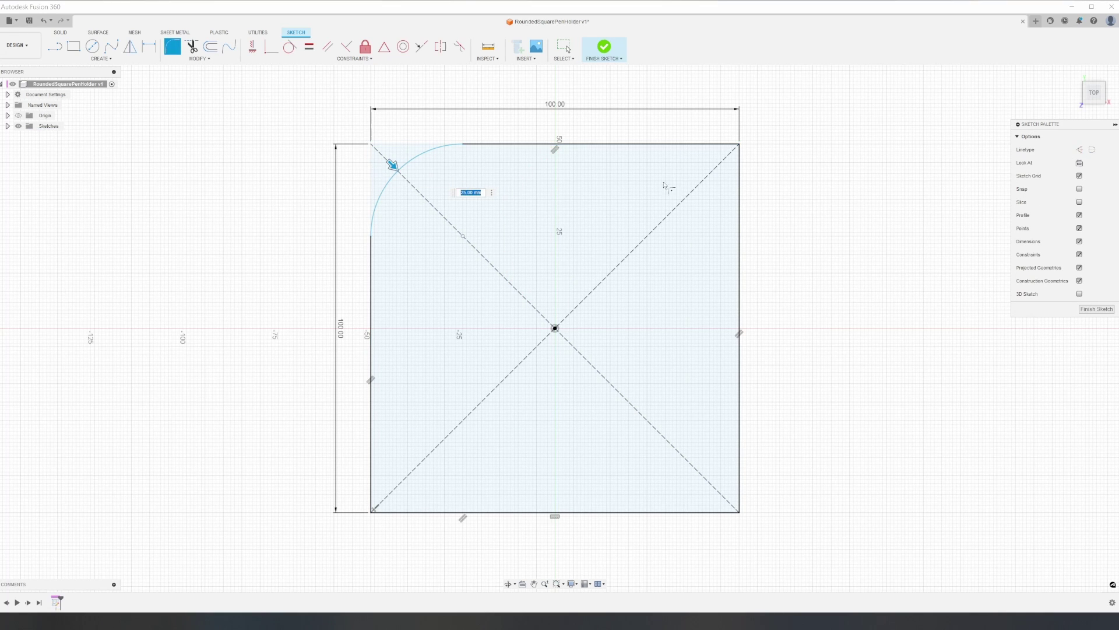
click(695, 144)
click(739, 182)
click(740, 480)
click(691, 512)
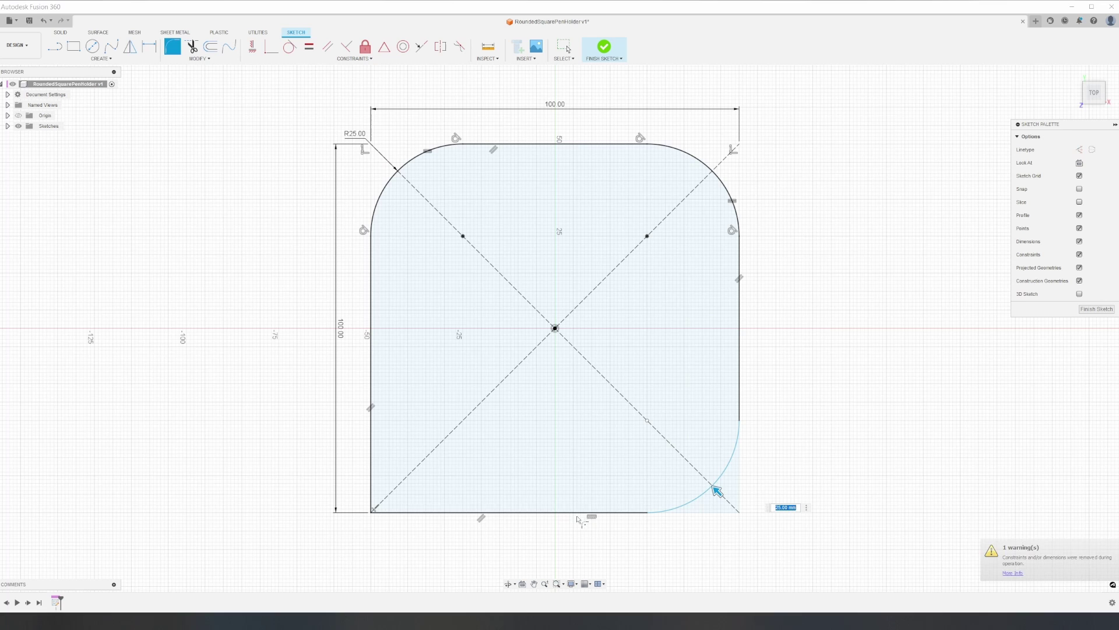
click(421, 513)
click(371, 488)
key(Return)
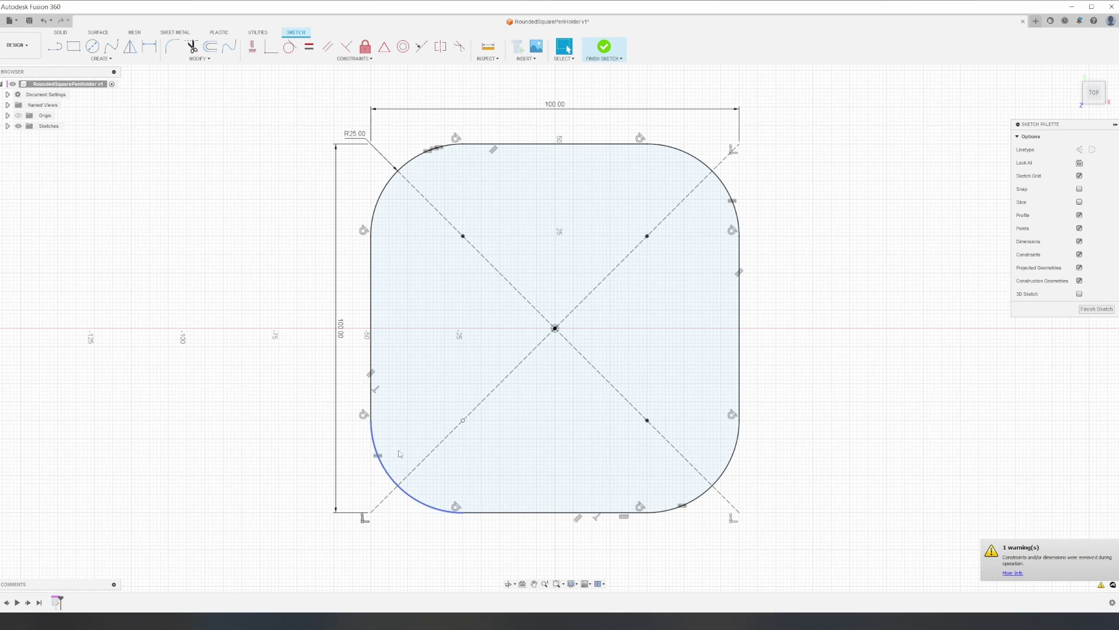
- Offset the rounded square outward by 3 mm to define the wall thickness
click(211, 47)
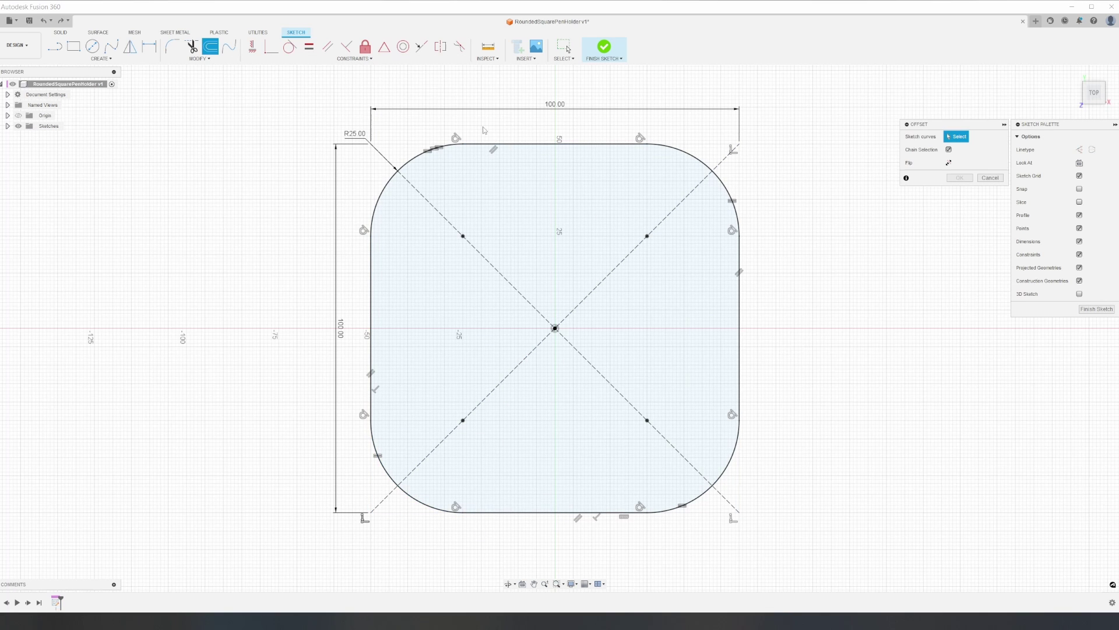
click(527, 146)
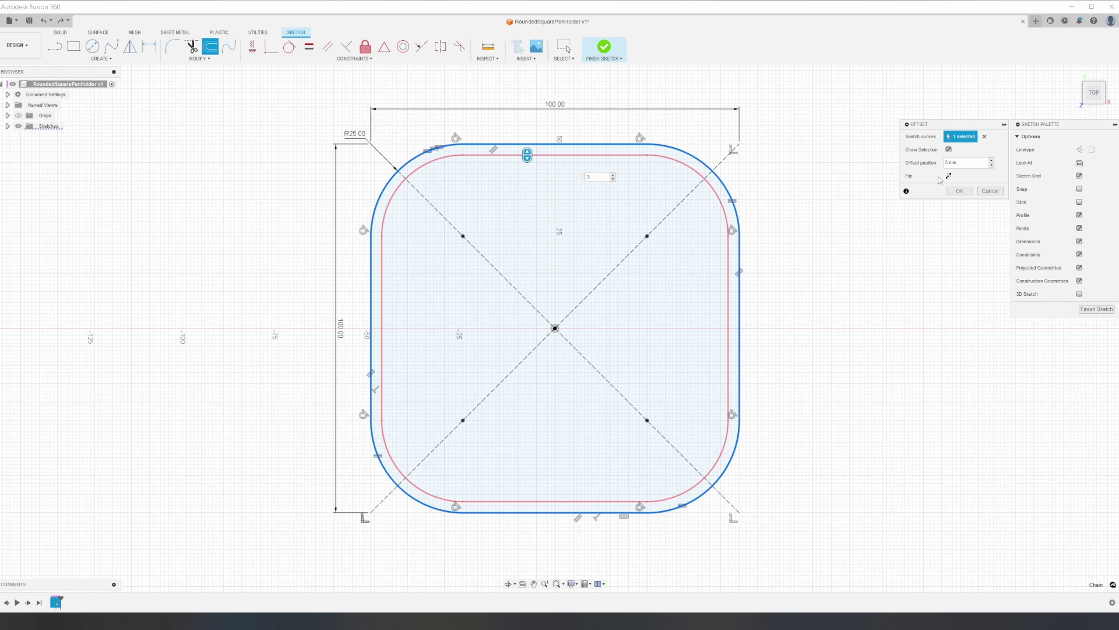
click(949, 176)
click(960, 191)
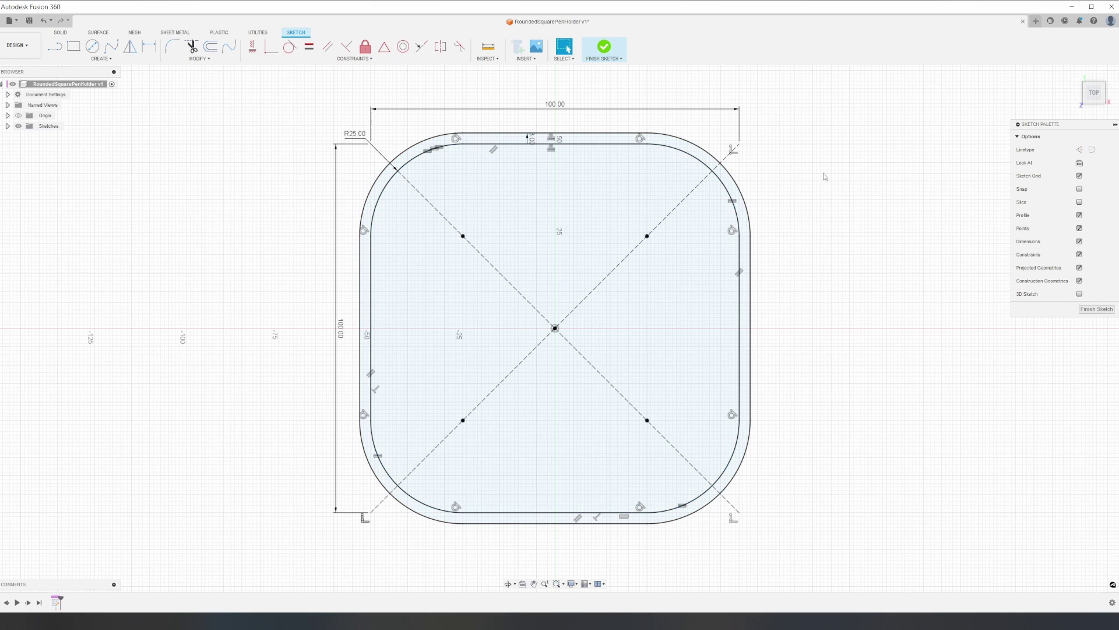
- Offset the inner rounded square outward by 1.5 mm and convert the new curve to construction geometry
scroll(588, 130, up, 1)
click(210, 47)
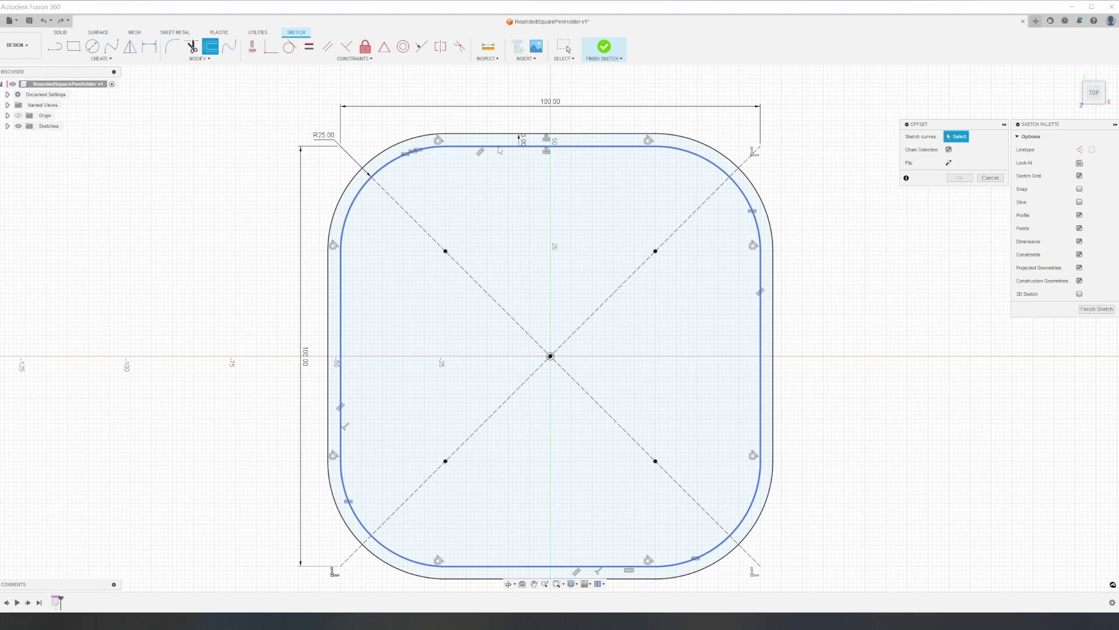
click(498, 147)
text(1.5)
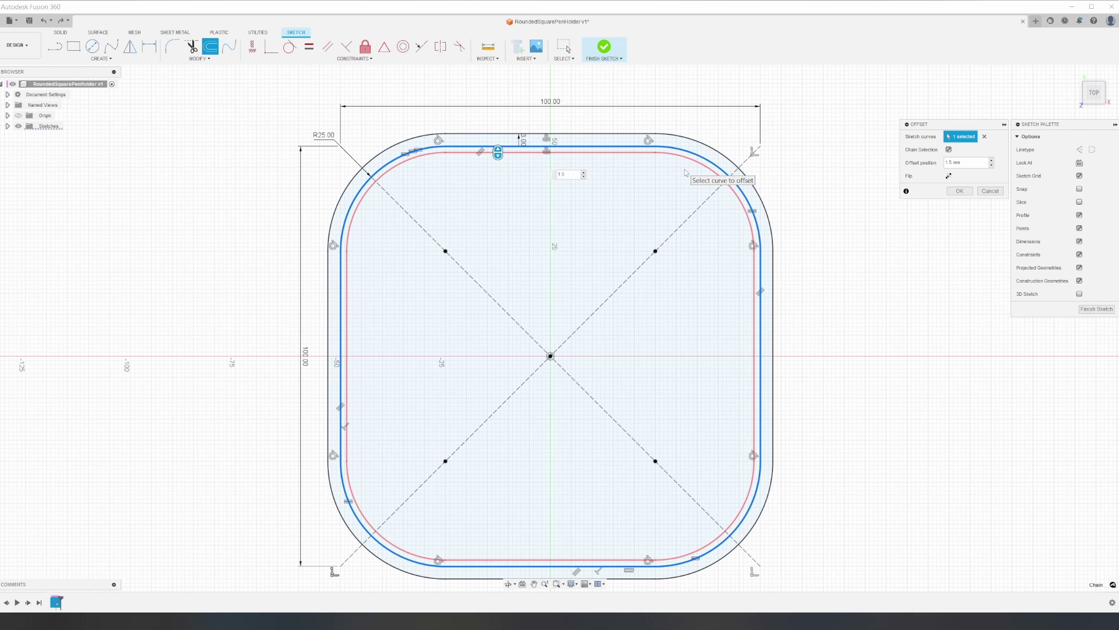
click(949, 176)
key(Return)
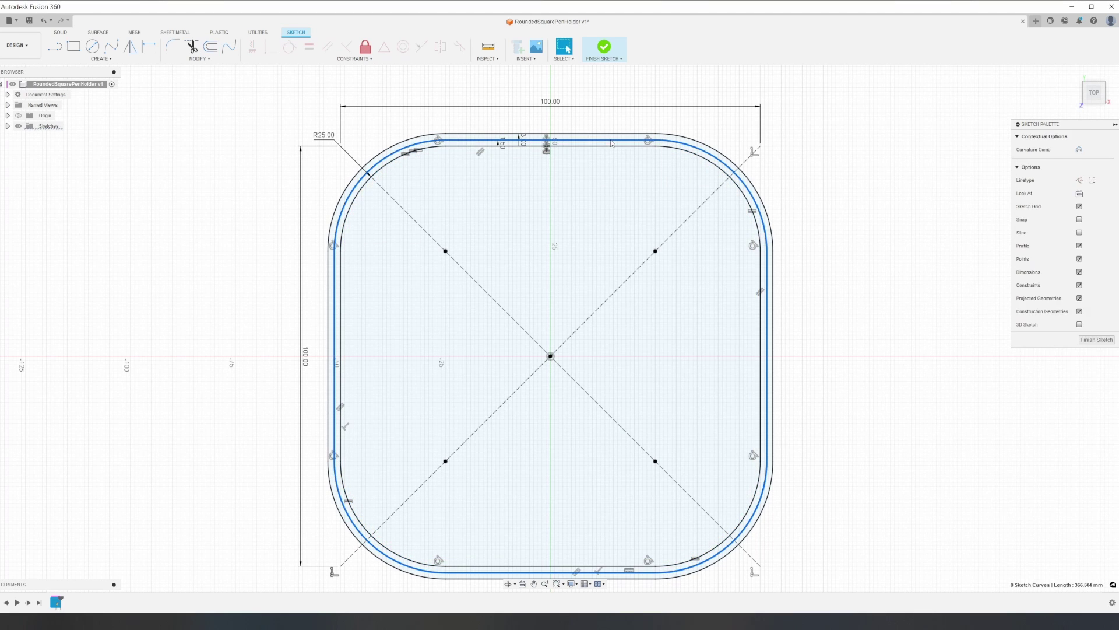
click(1079, 180)
click(1001, 176)
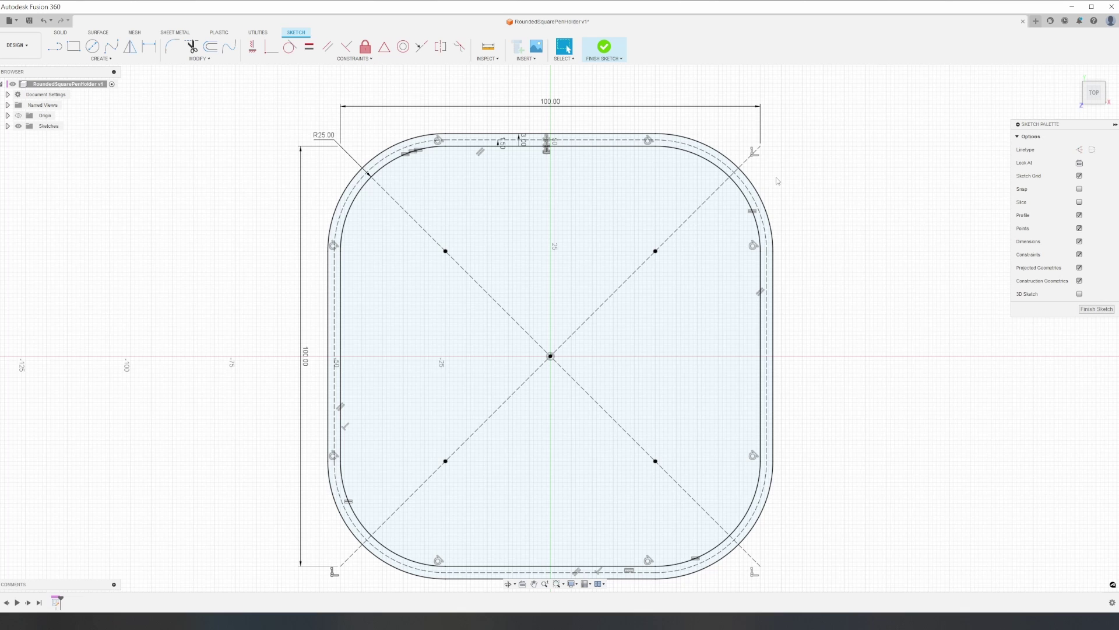
- Measure the lengths of one straight segment and one corner arc of the construction centerline
middle_drag(845, 189, 811, 181)
scroll(811, 182, up, 1)
scroll(810, 182, down, 3)
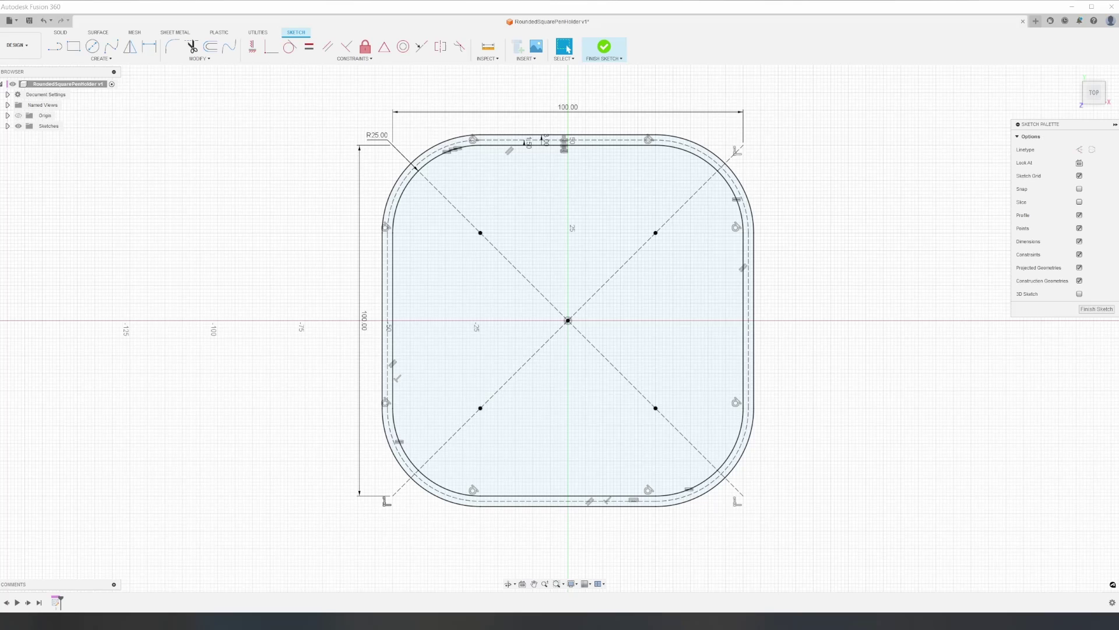
mouse_move(1118, 263)
mouse_down()
mouse_move(985, 283)
mouse_move(179, 216)
mouse_up()
click(615, 140)
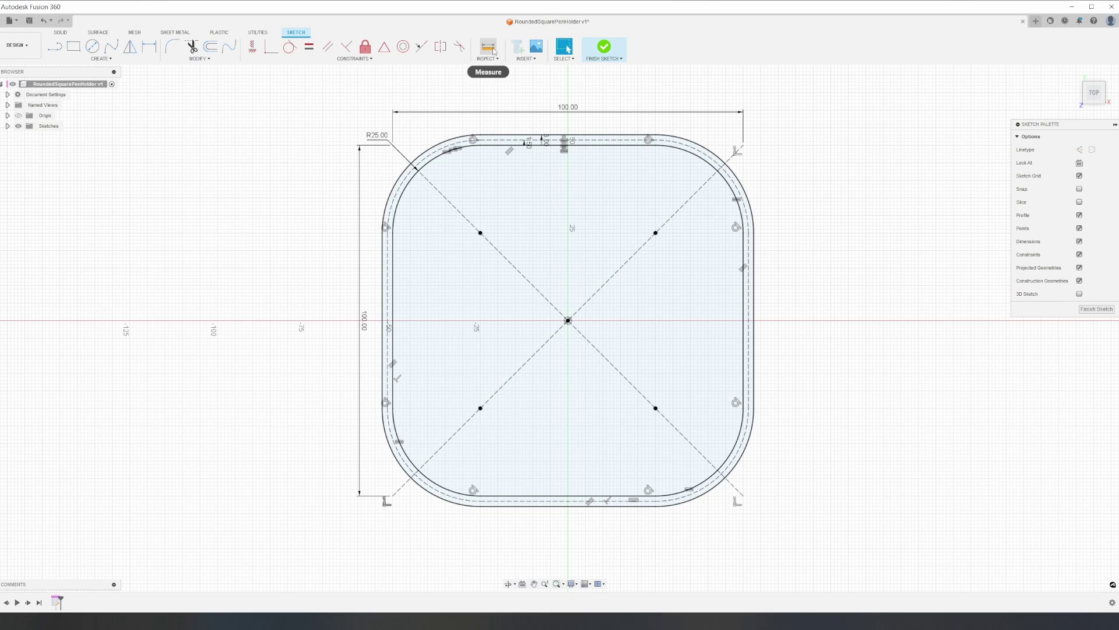
key(i)
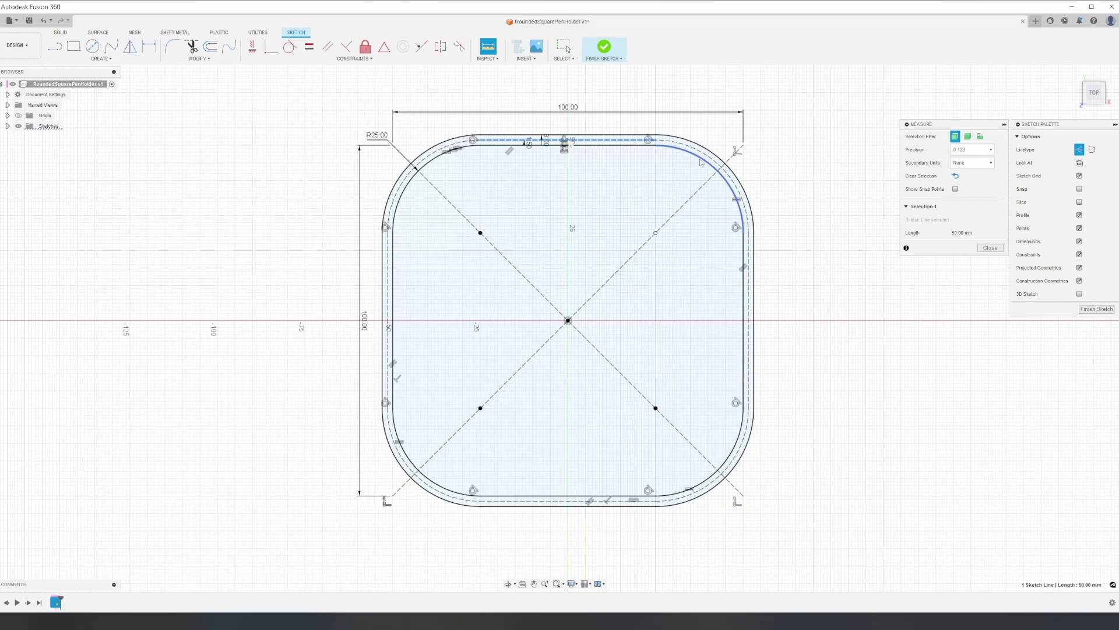
click(705, 158)
- Switch to Calculator and compute the centerline's perimeter by adding 41.626 and 50 and multiplying by 4, and close the measurement
key(alt+Tab)
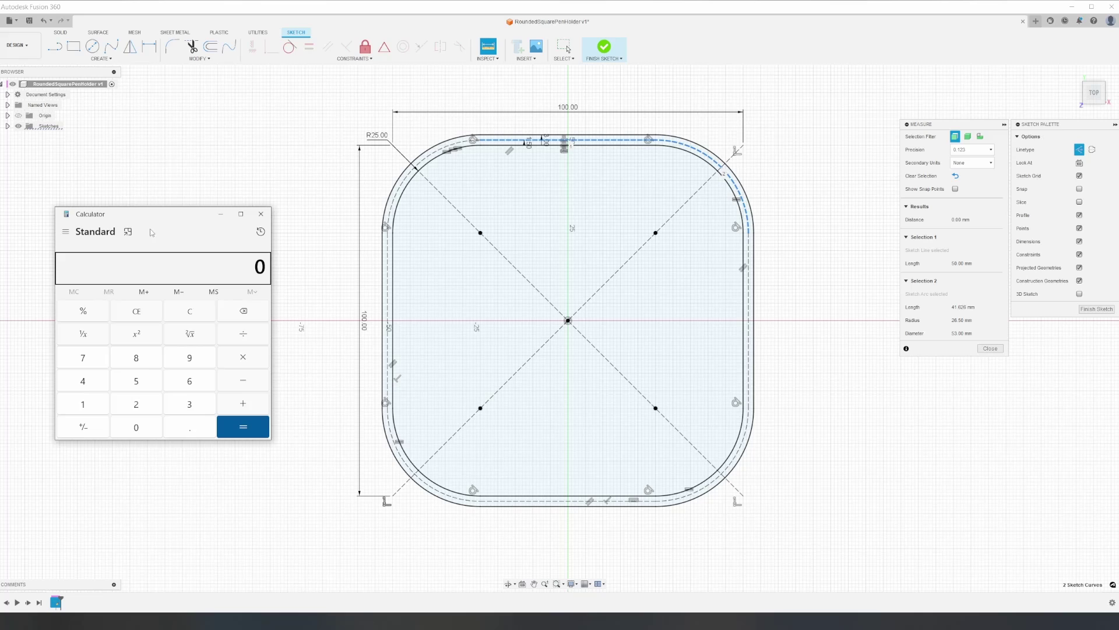
drag(177, 214, 202, 211)
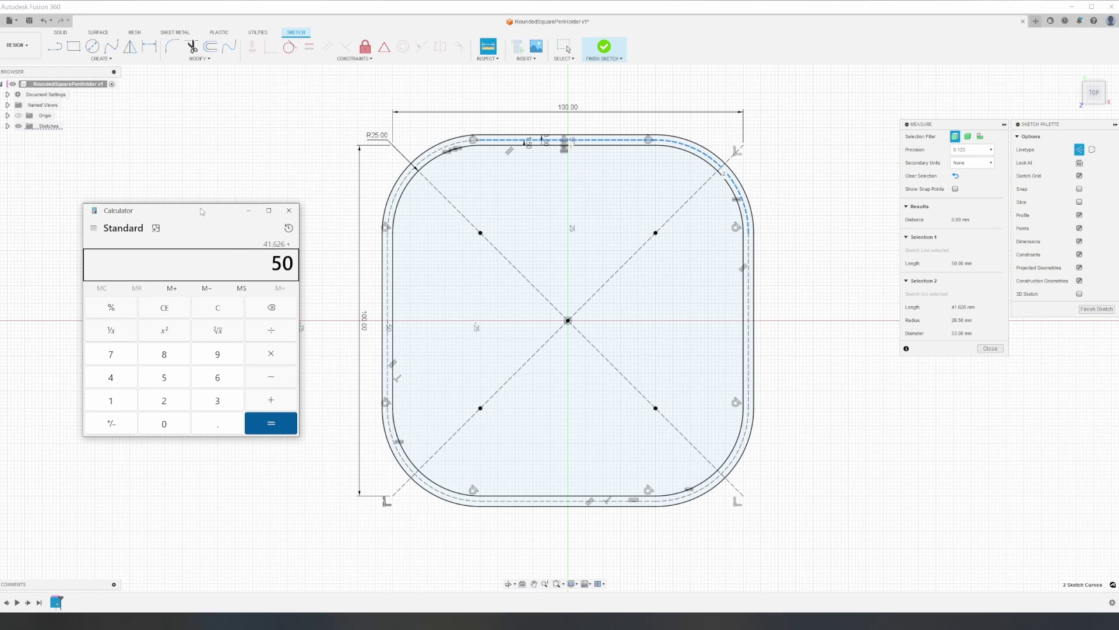
key(Return)
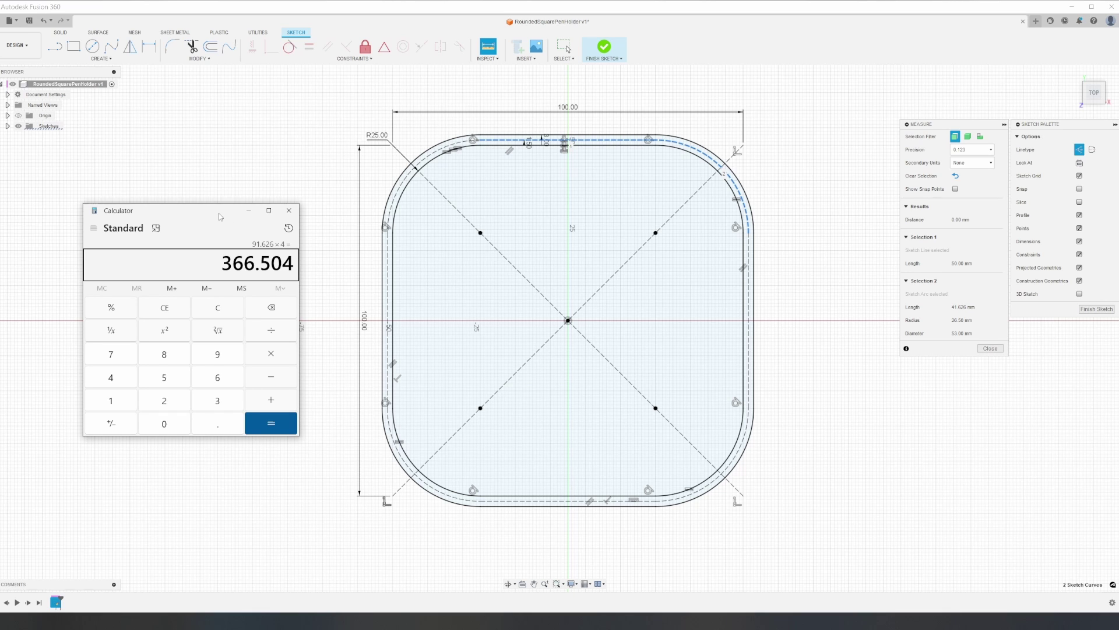
click(249, 211)
click(990, 348)
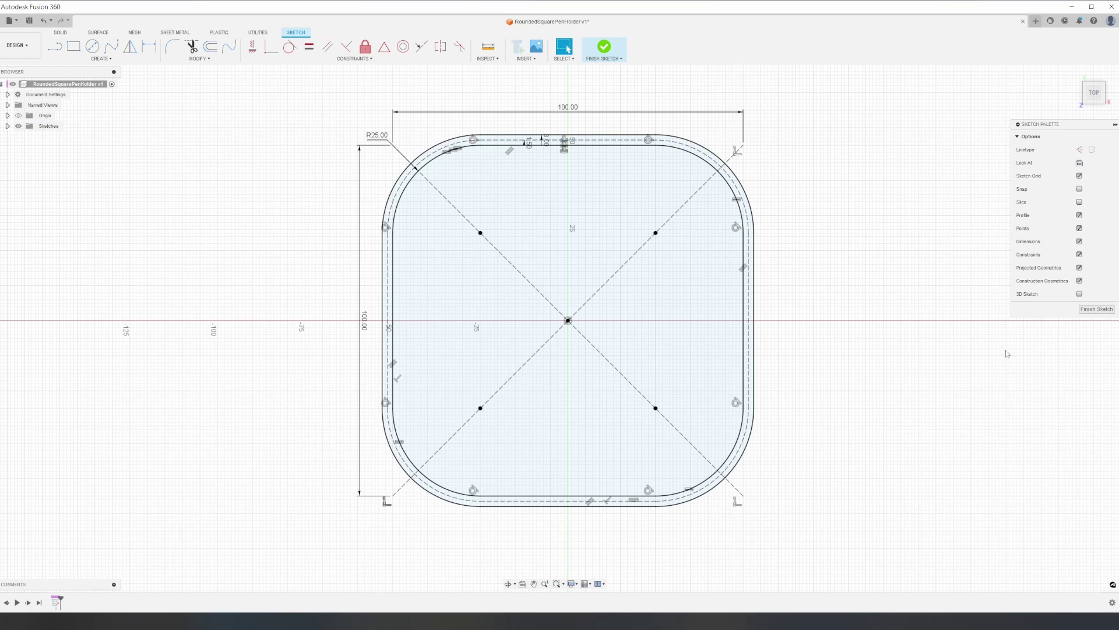
- Offset the inner rounded square outward by 13 mm for the base outline and finish the sketch
key(o)
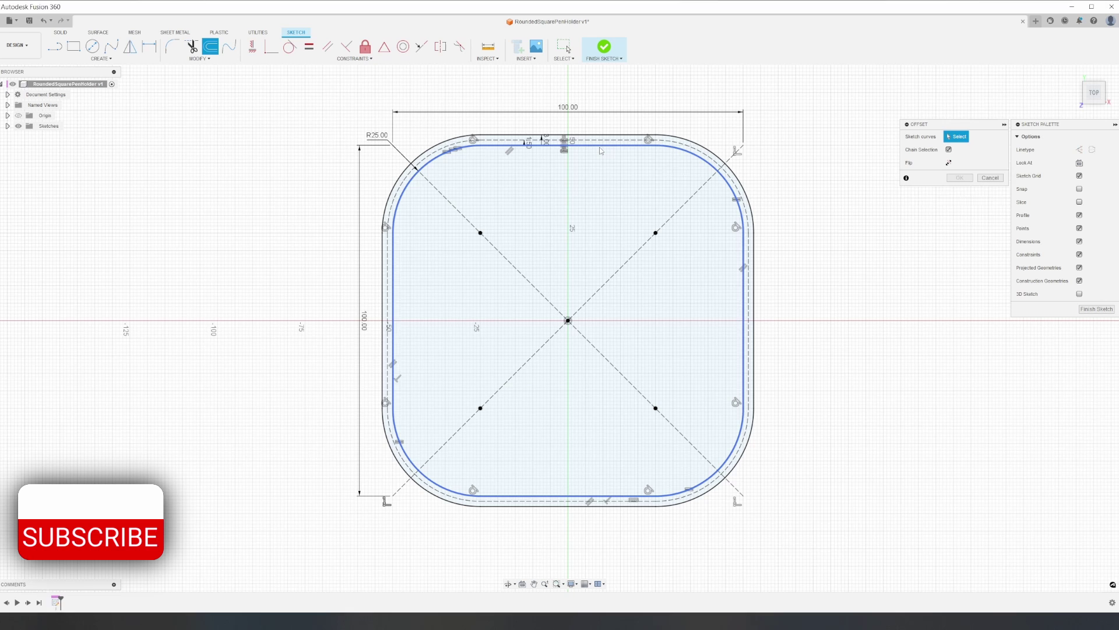
click(599, 150)
drag(599, 146, 600, 100)
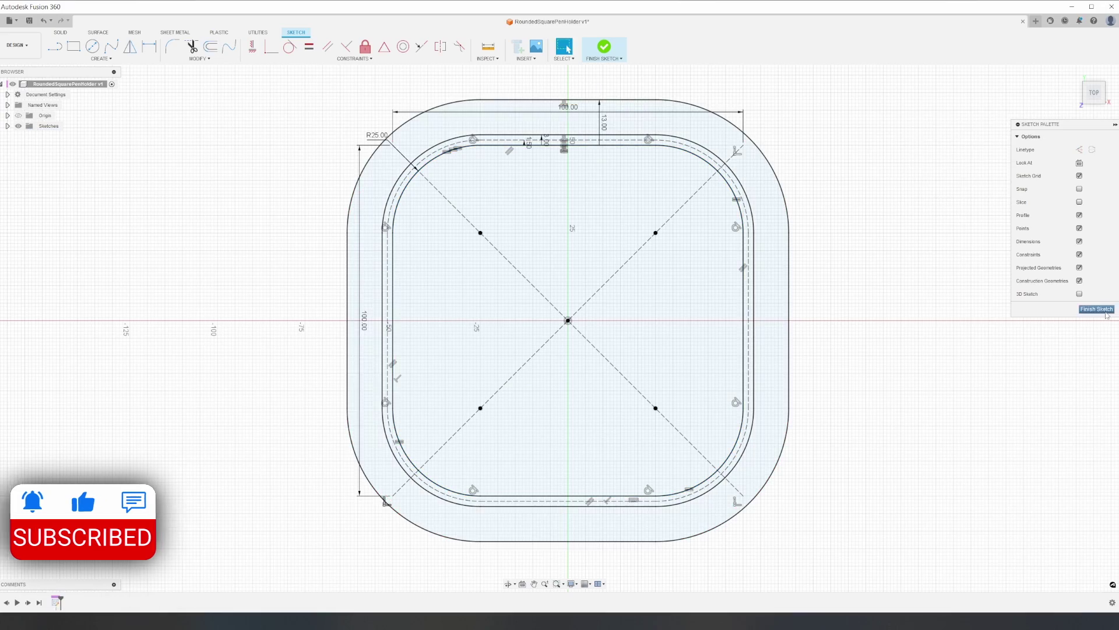
click(1106, 311)
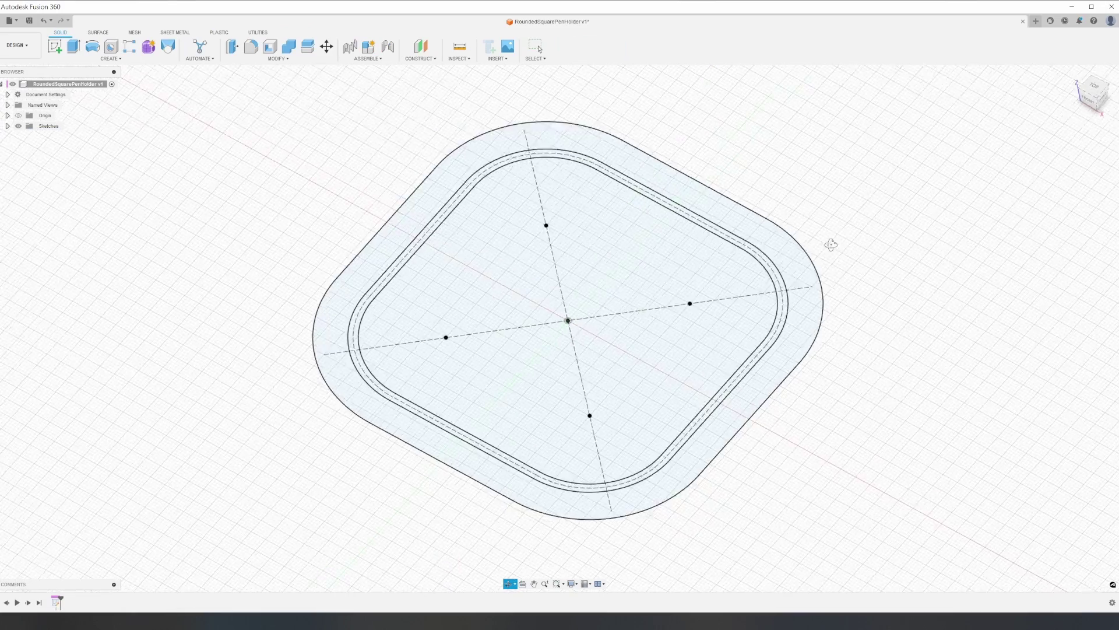
- Extrude the 3 mm wall ring profile by 100 mm to form the holder's wall
scroll(848, 274, up, 2)
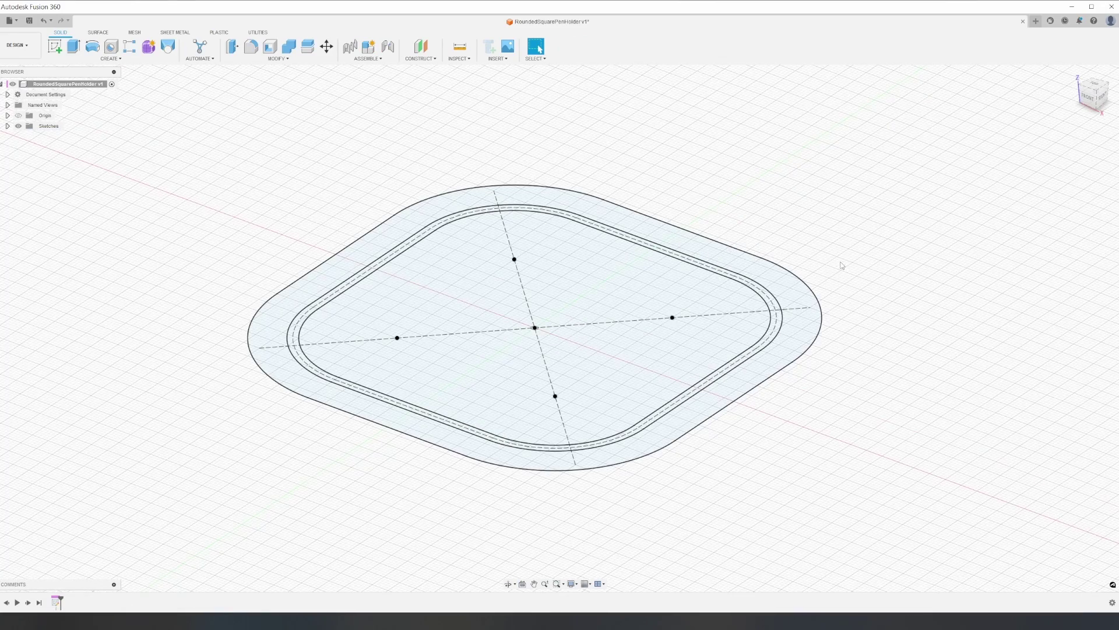
scroll(773, 309, up, 4)
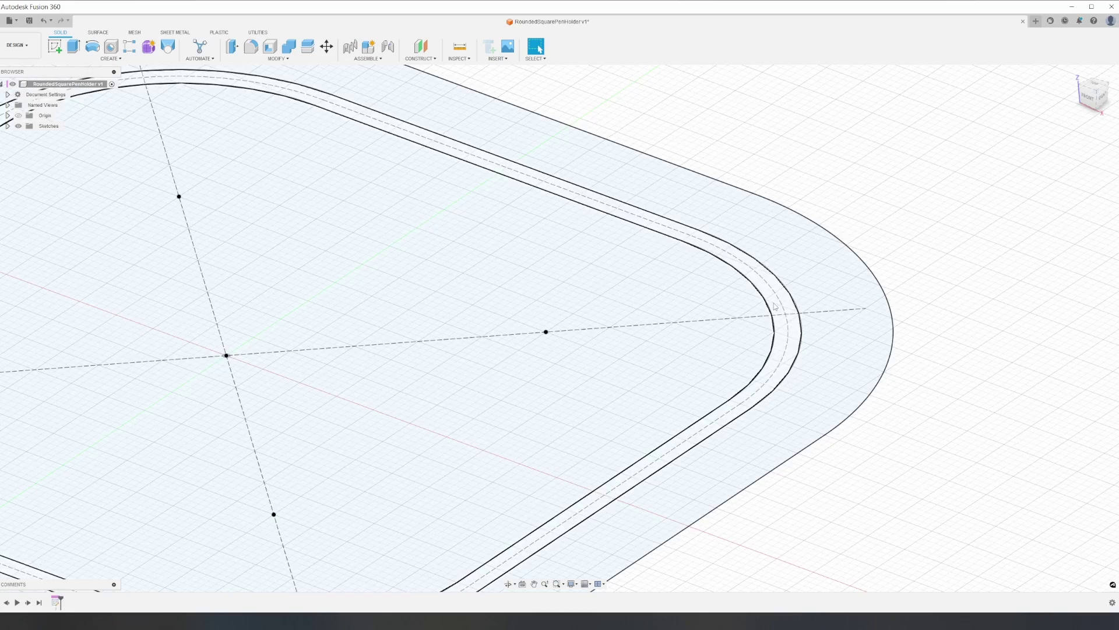
click(778, 310)
scroll(712, 315, down, 5)
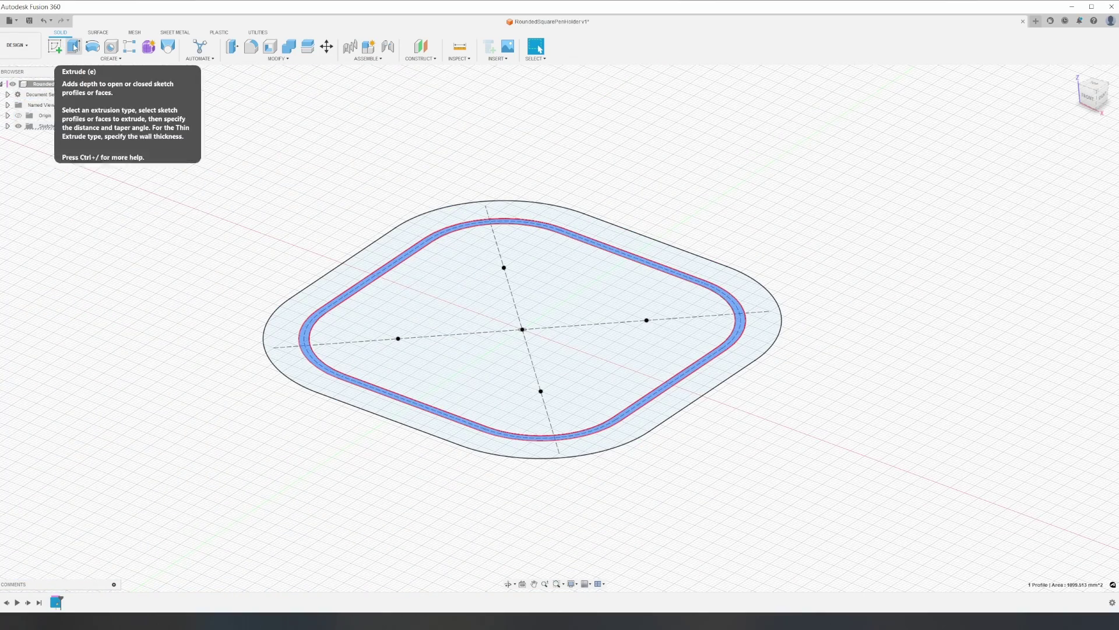
click(74, 47)
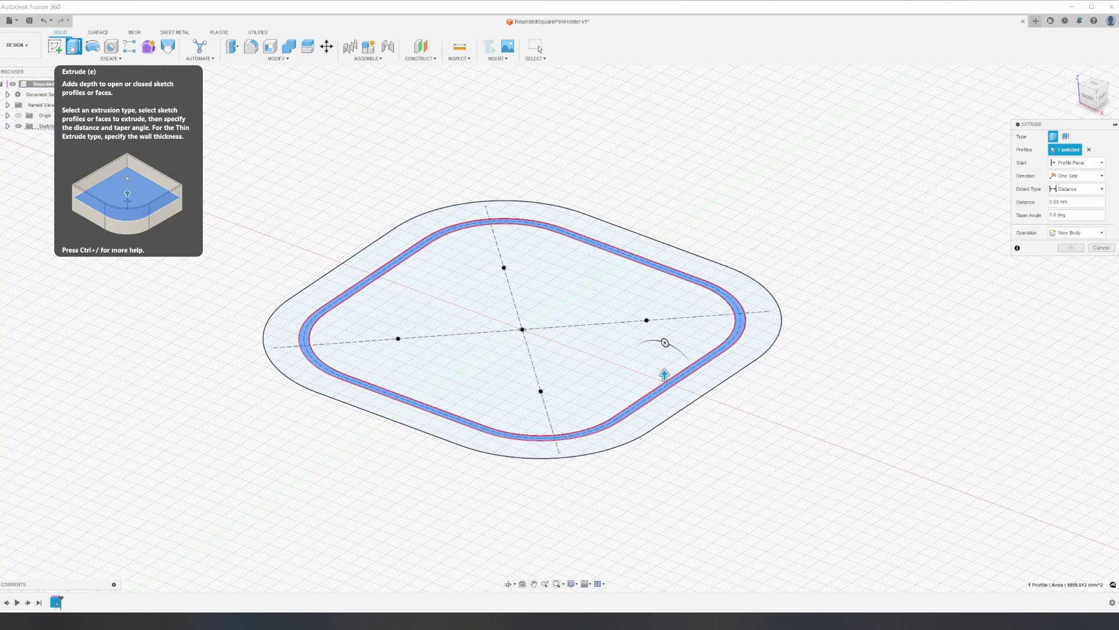
text(100)
scroll(530, 194, down, 3)
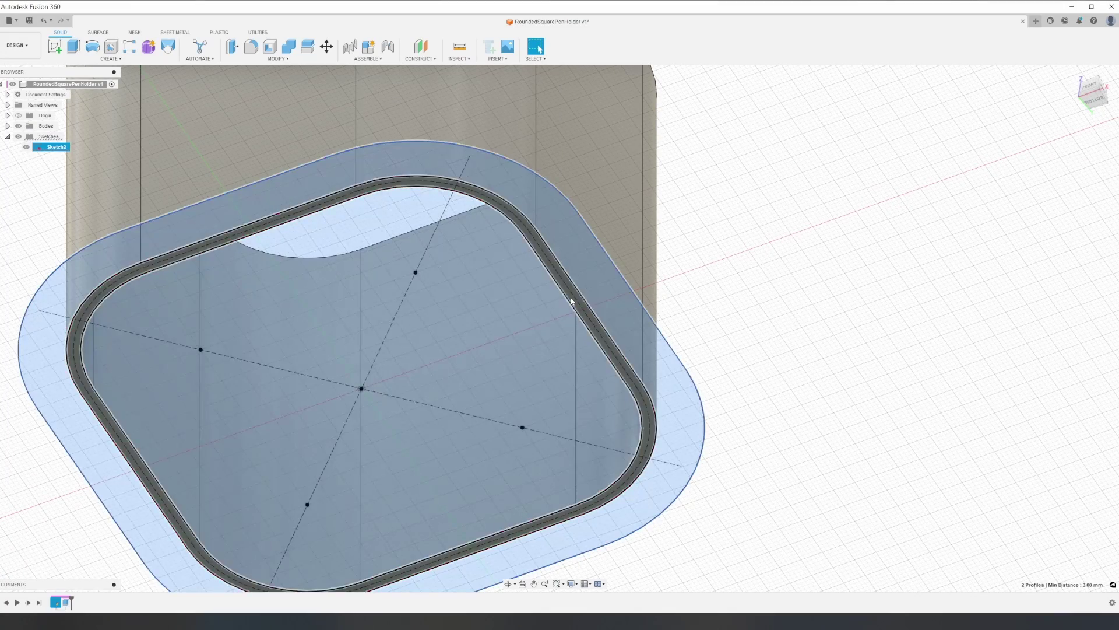
- Extrude all three base profiles within the outer outline by -3 mm as a new body and hide the sketch
click(574, 299)
click(580, 298)
shift+middle_drag(732, 318, 750, 345)
scroll(747, 335, down, 3)
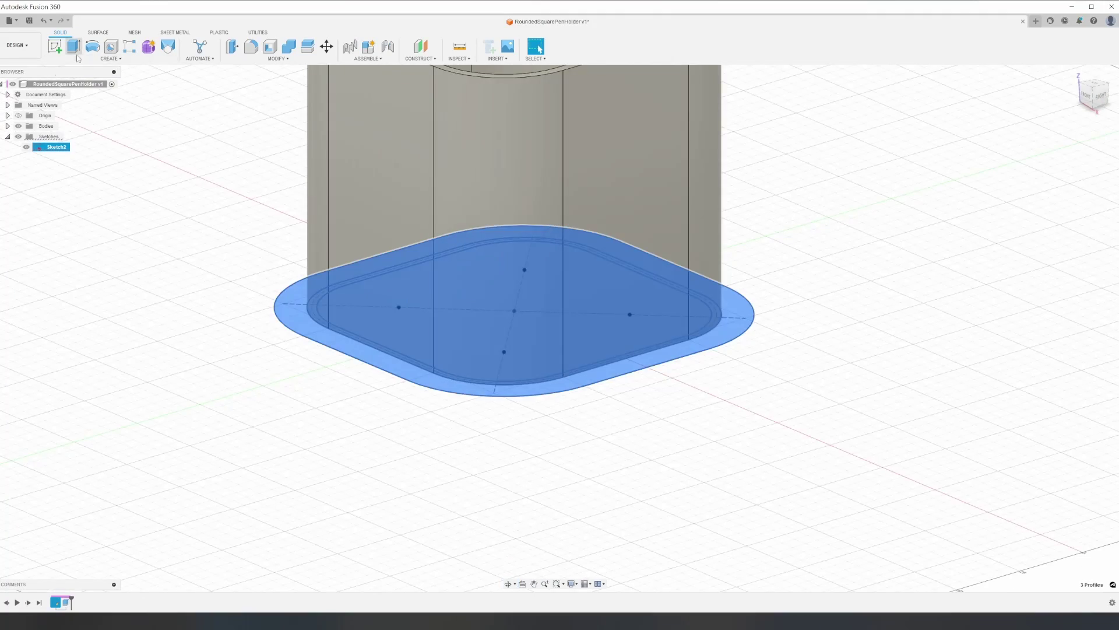
click(74, 48)
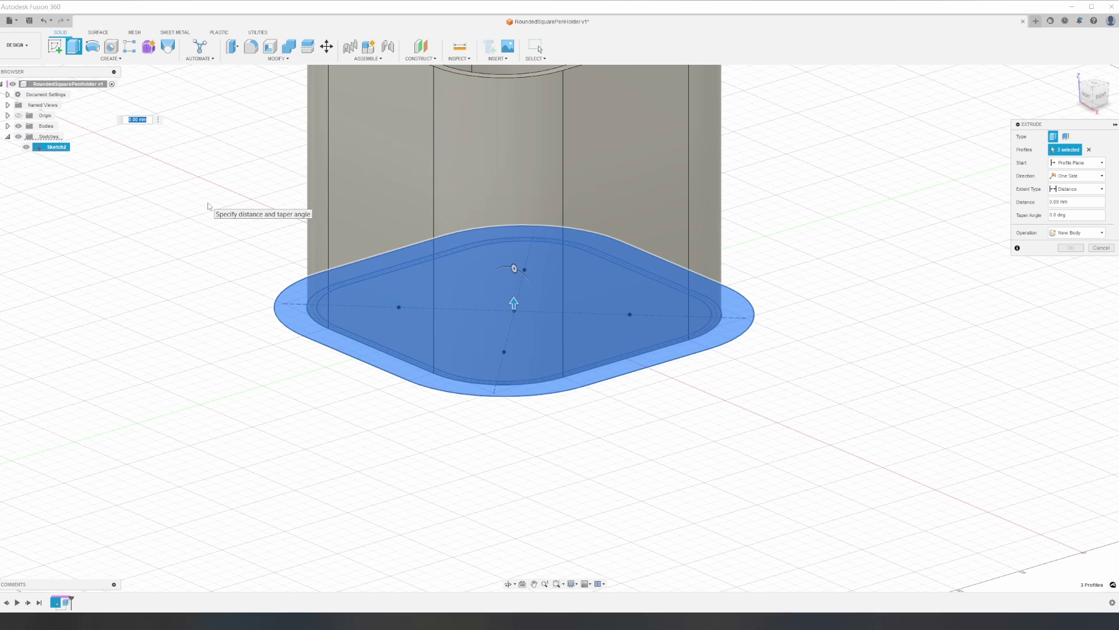
text(-3)
click(1076, 233)
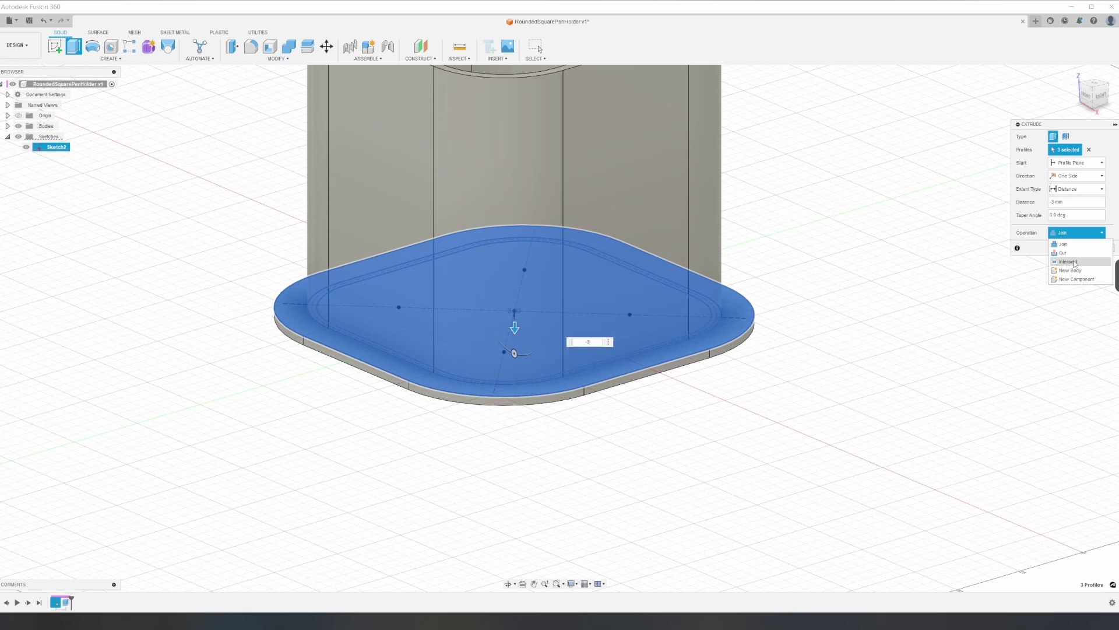
click(1075, 263)
key(Return)
click(25, 147)
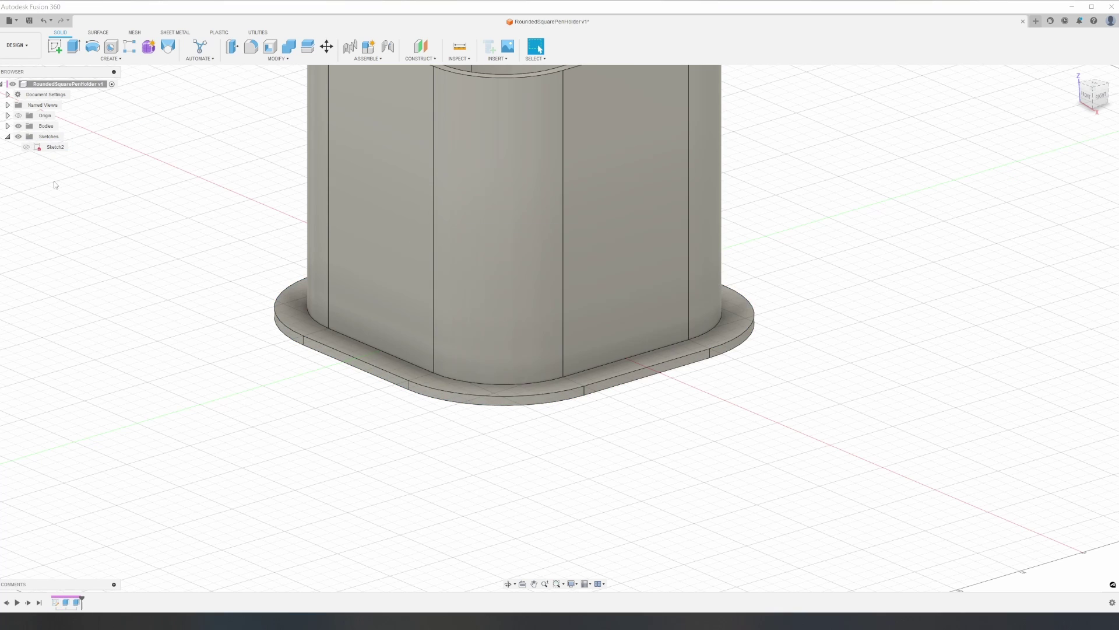
- Hide the base body and start a sketch on the bottom face of the wall
shift+middle_drag(716, 412, 737, 352)
scroll(737, 427, down, 3)
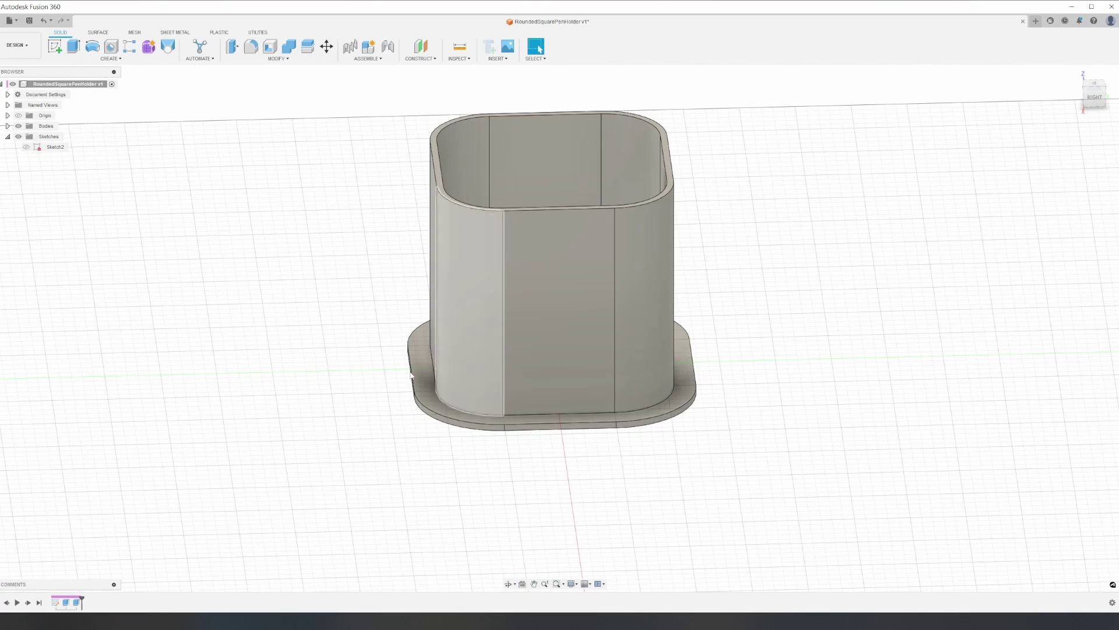
click(8, 126)
click(26, 147)
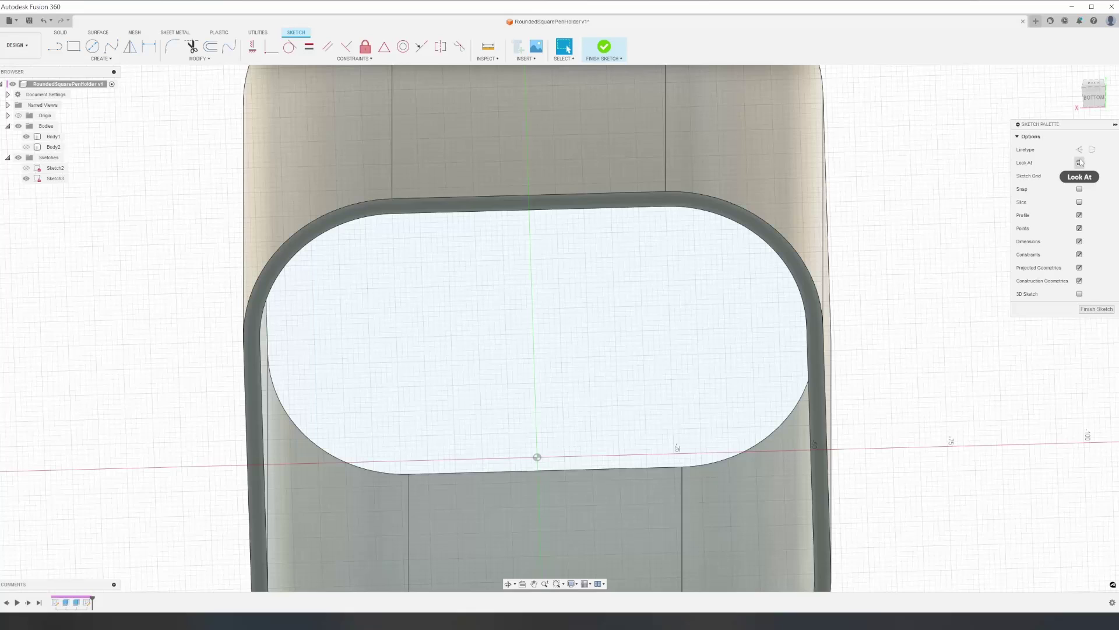
click(73, 47)
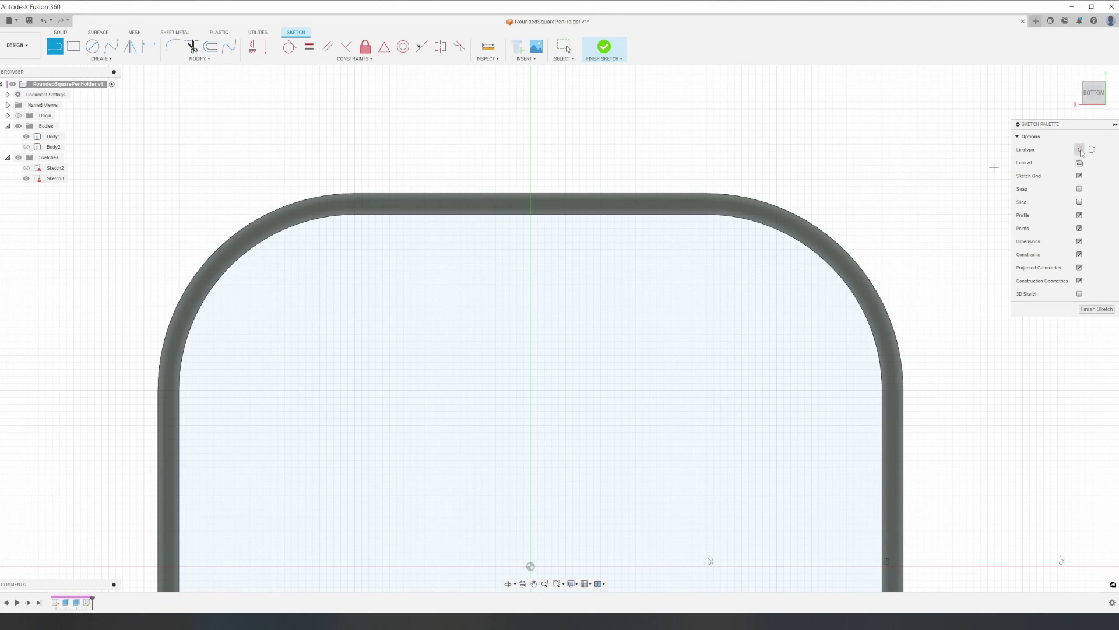
- Draw a construction line across the wall thickness at the midpoint of each of the four straight sides
click(1079, 150)
click(531, 193)
click(531, 215)
middle_drag(669, 382, 582, 165)
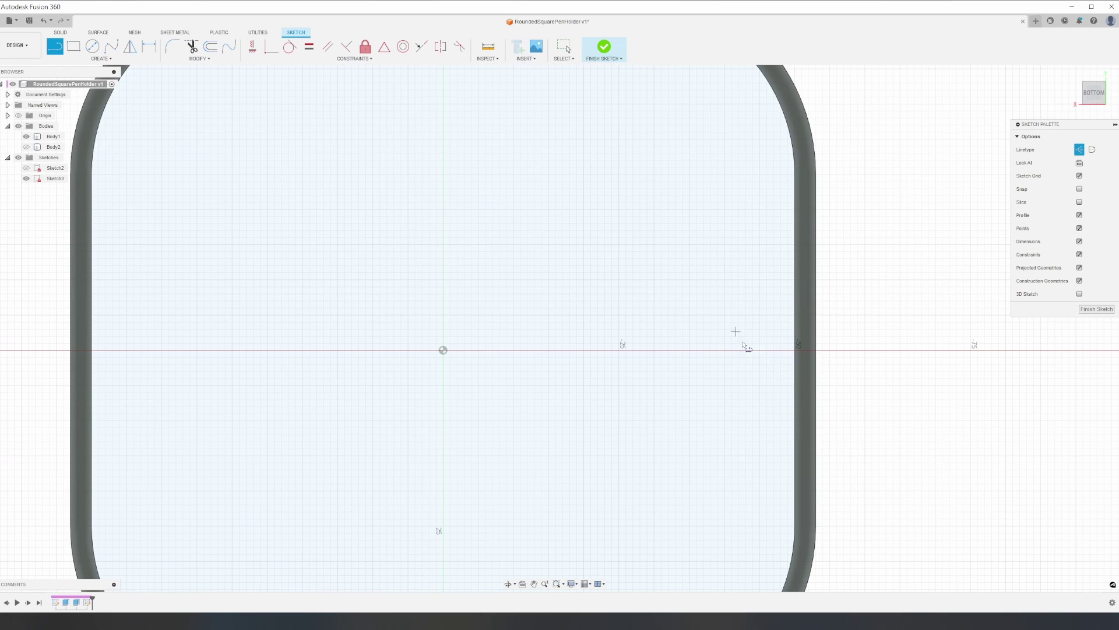
click(814, 350)
click(795, 350)
middle_drag(276, 312, 535, 302)
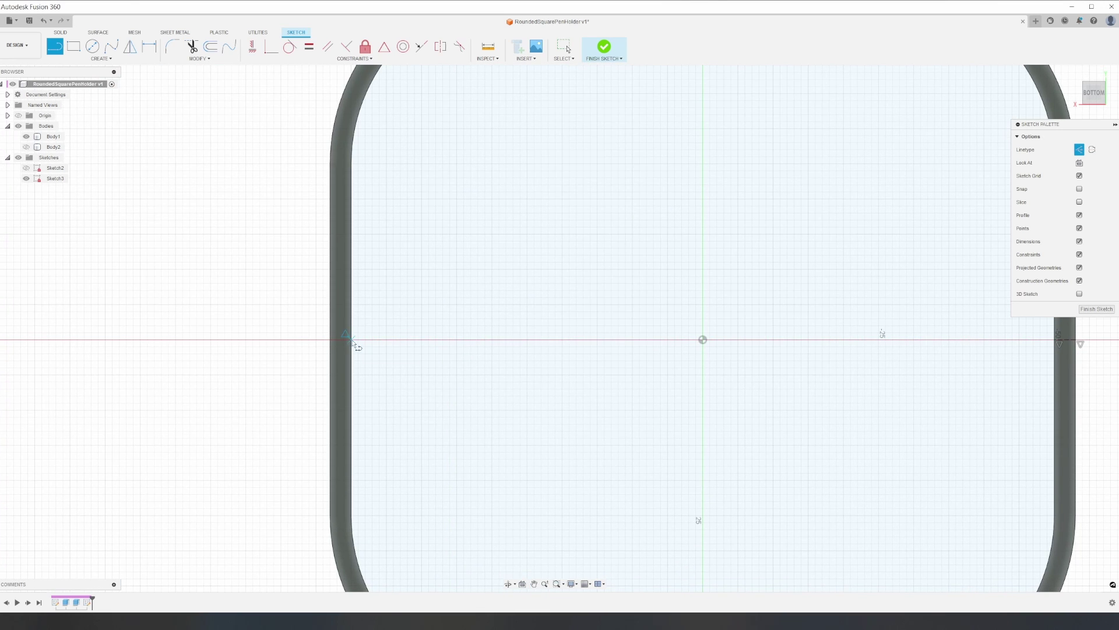
click(352, 340)
click(330, 340)
middle_drag(538, 365, 420, 153)
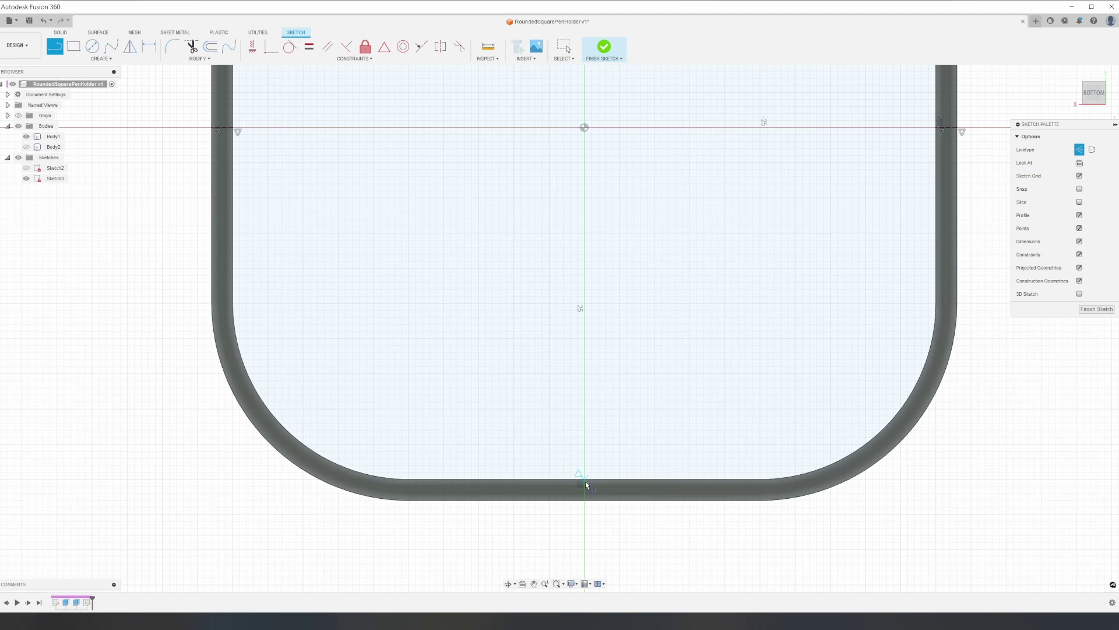
click(585, 479)
click(585, 501)
- Draw center rectangles spanning the wall thickness, centered on the four construction lines, and finish the sketch
middle_drag(627, 254, 593, 416)
scroll(593, 415, down, 1)
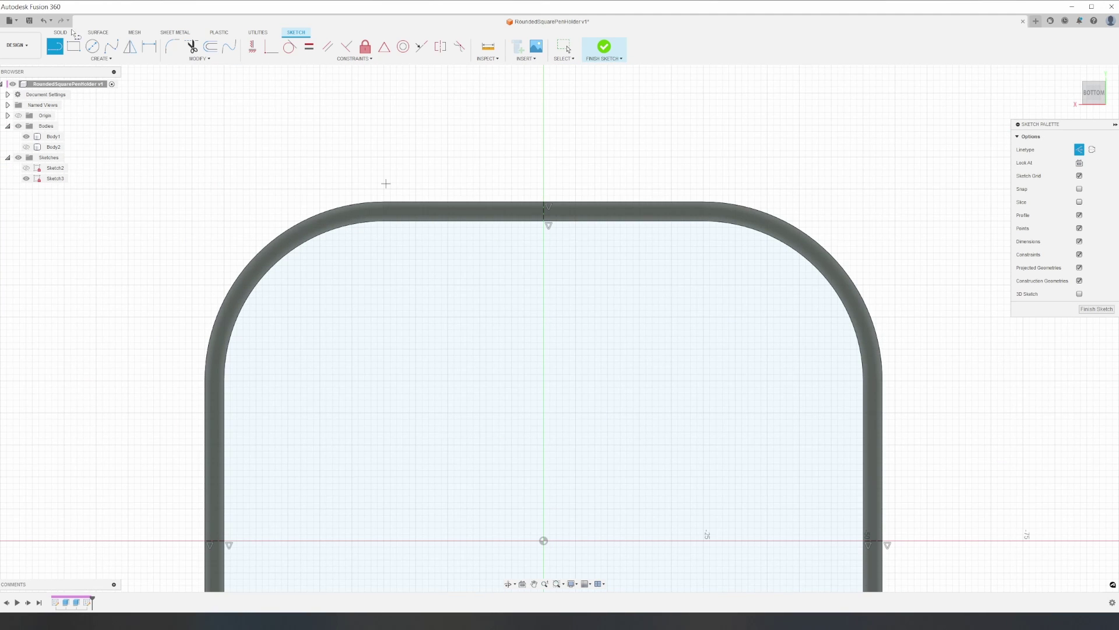
click(73, 46)
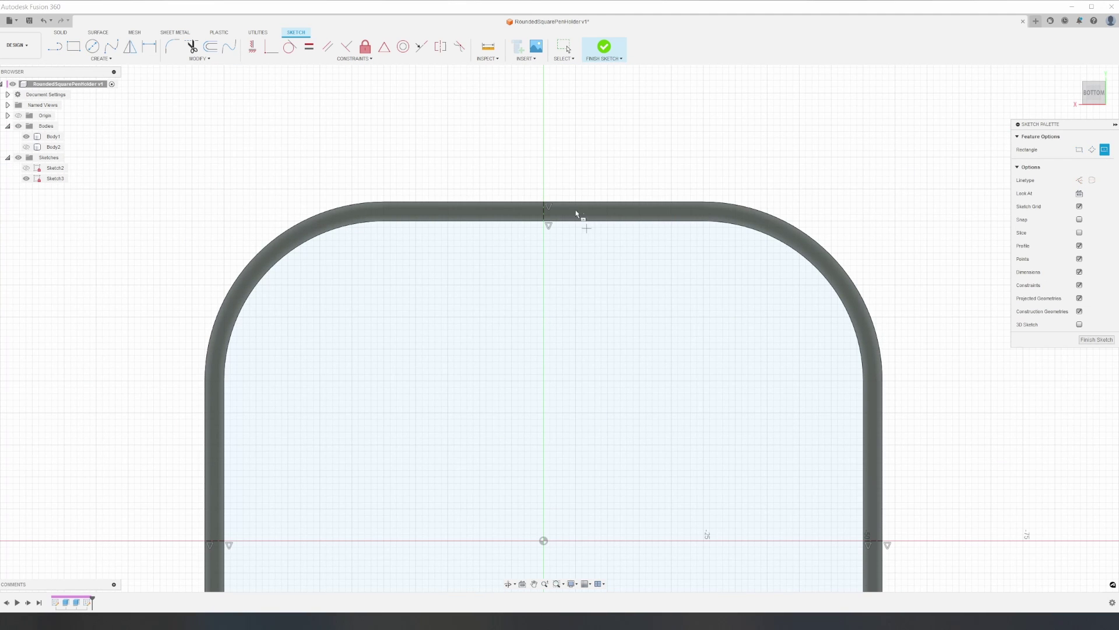
click(543, 215)
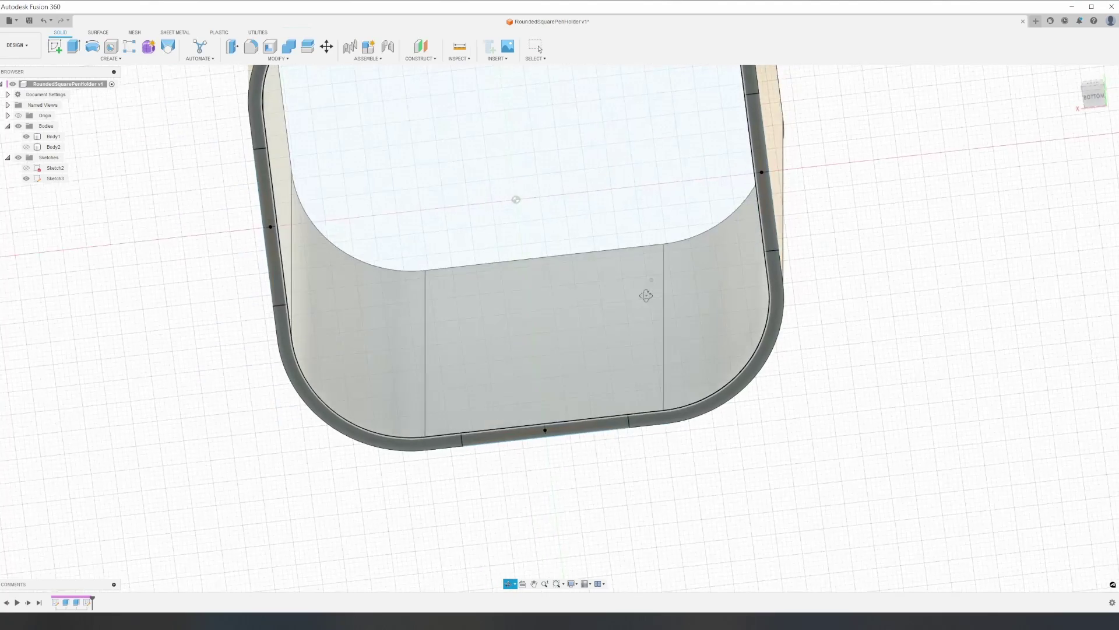
- Extrude the four rectangular tab profiles 2.8 mm outward from the wall's bottom face, joined to the wall
mouse_move(645, 295)
shift+middle_down()
mouse_move(606, 250)
mouse_move(529, 212)
shift+middle_up()
scroll(529, 216, up, 4)
click(513, 181)
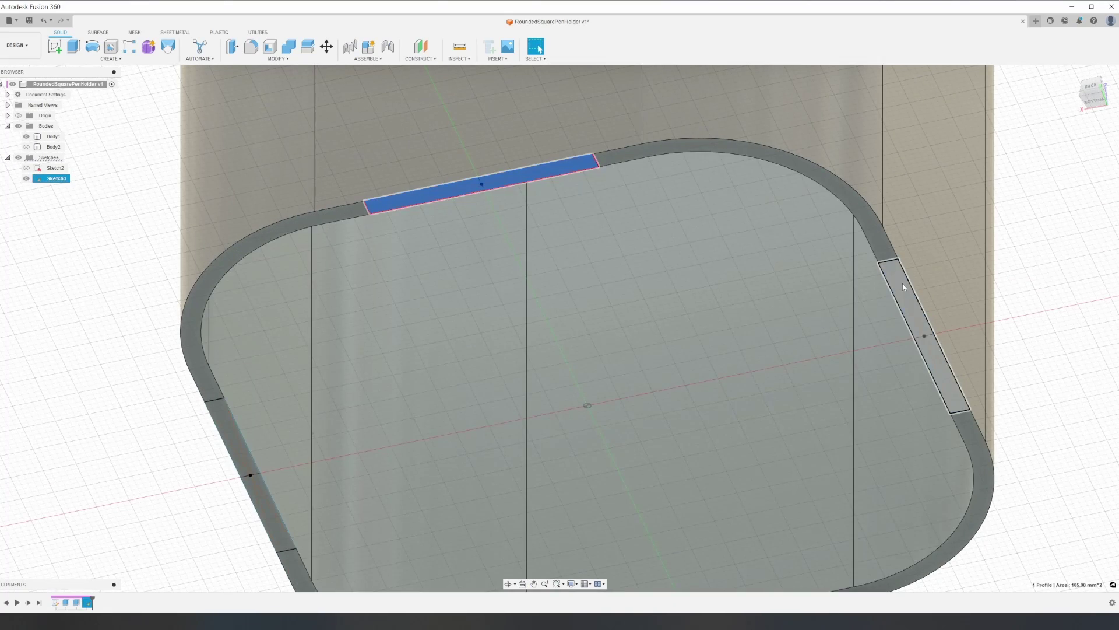
ctrl+click(902, 283)
ctrl+click(228, 431)
middle_drag(433, 392, 354, 193)
ctrl+click(545, 446)
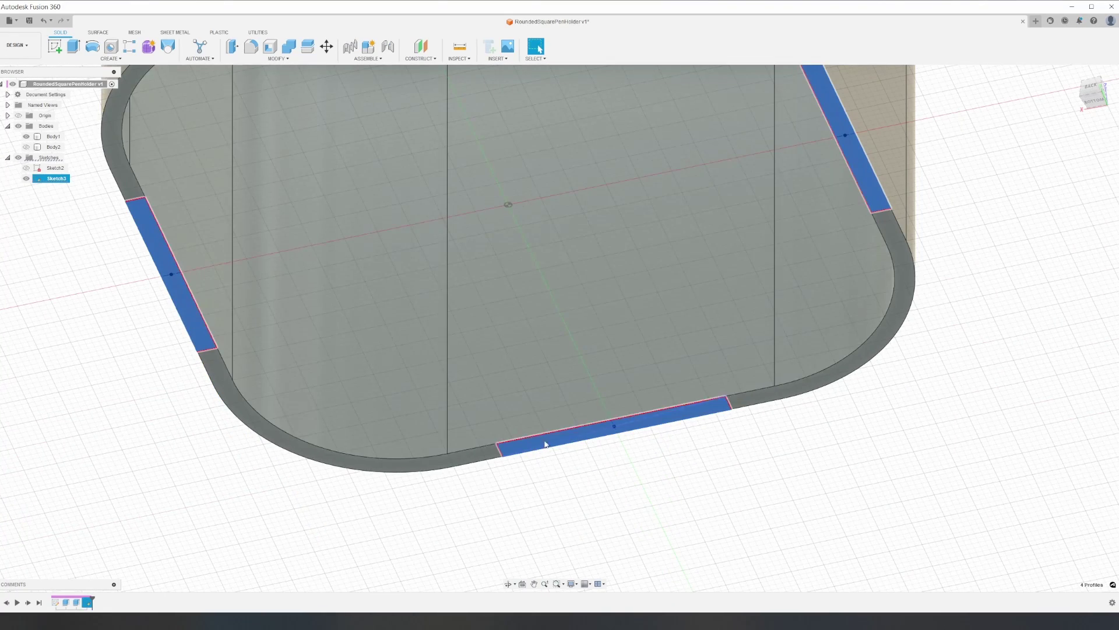
click(81, 52)
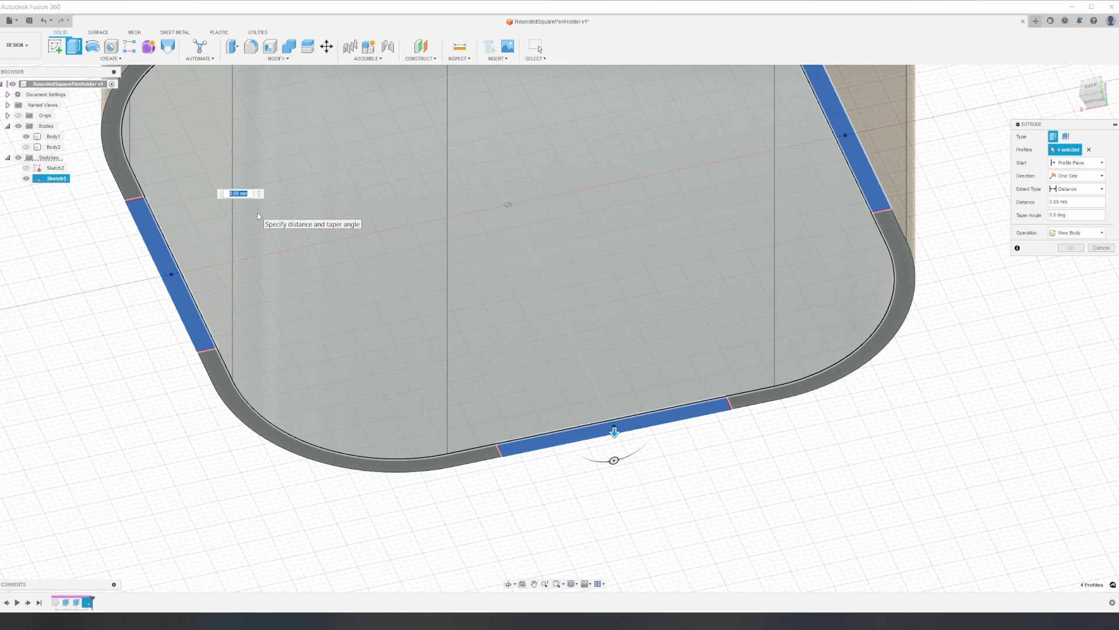
text(2.8)
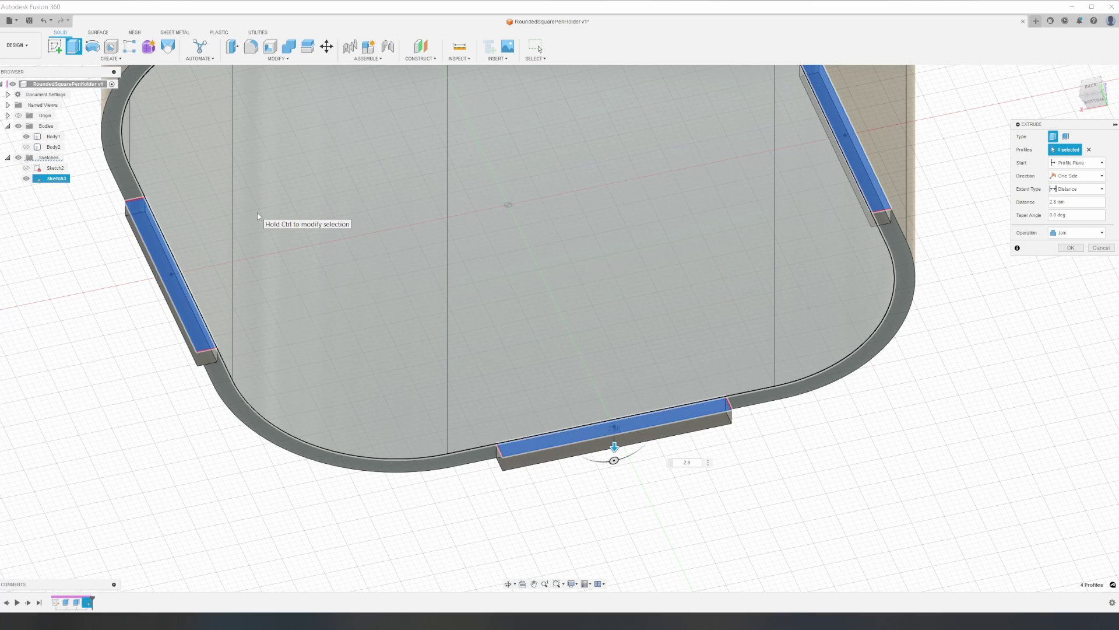
key(Return)
- Show the base body again and start a sketch on its underside
scroll(444, 331, down, 3)
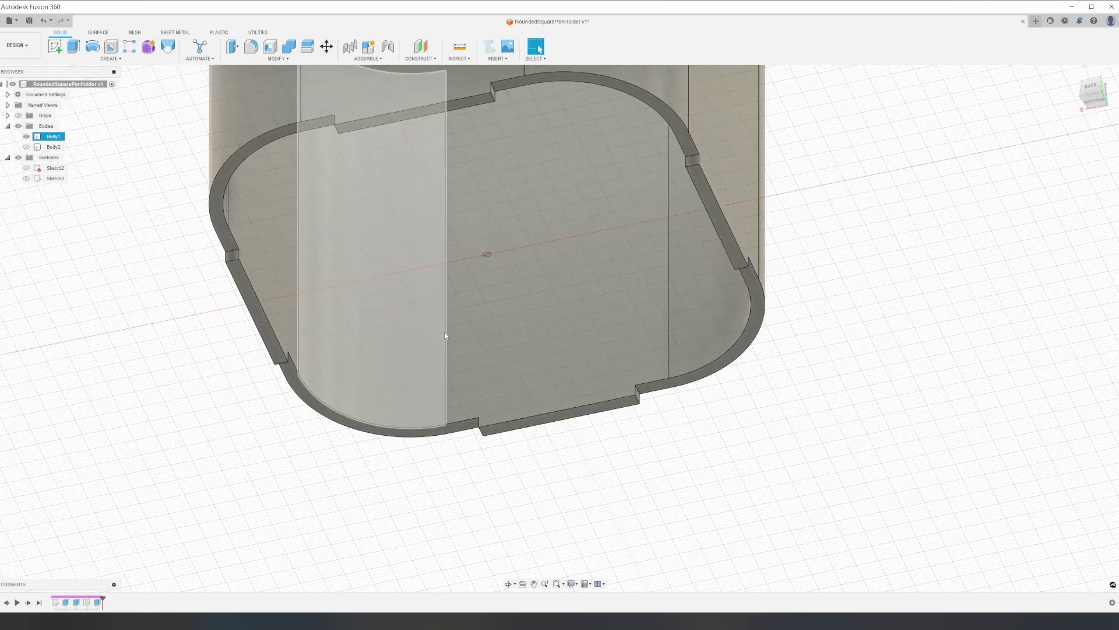
shift+middle_drag(445, 331, 208, 224)
scroll(469, 387, down, 5)
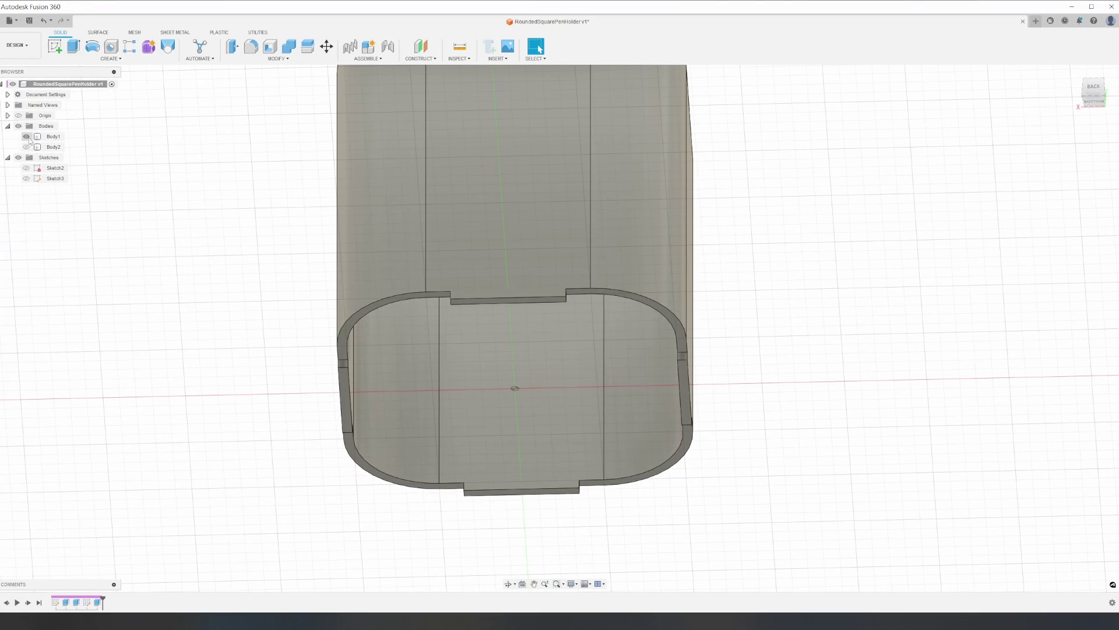
click(27, 137)
shift+middle_drag(692, 313, 803, 251)
middle_drag(803, 250, 803, 334)
shift+middle_drag(703, 318, 708, 342)
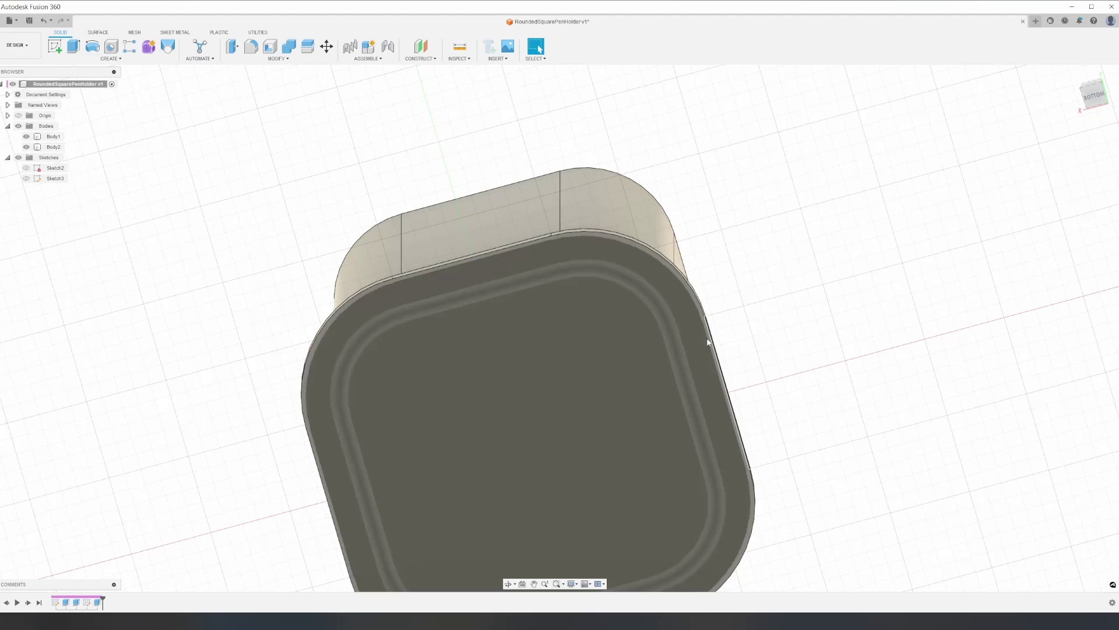
click(55, 47)
click(571, 373)
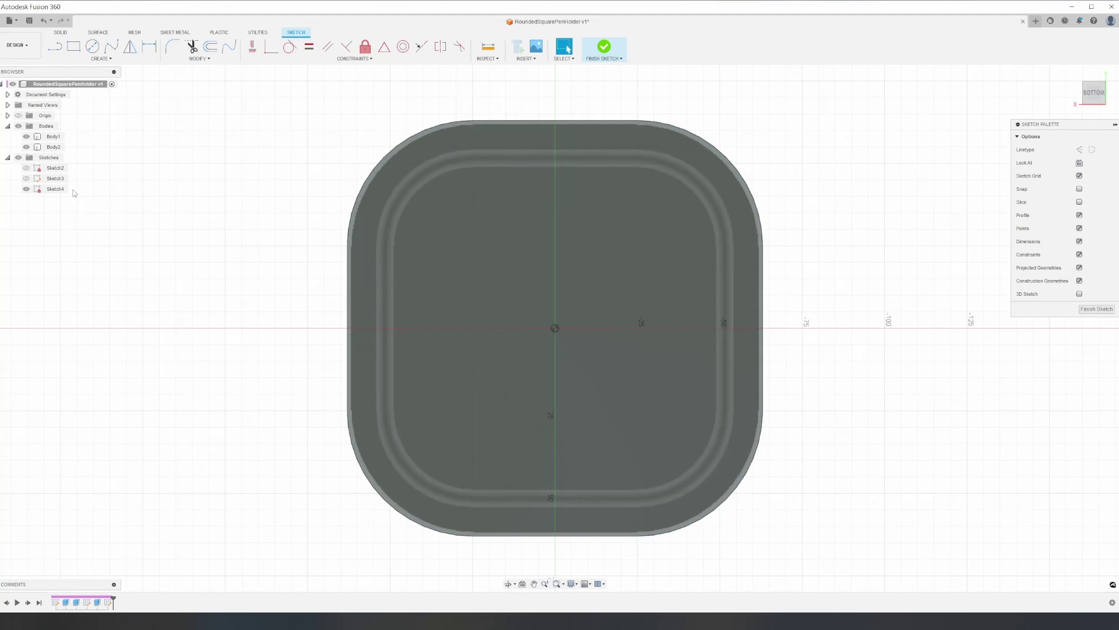
- Hide the base body and project the end faces of the four wall tabs into the sketch
click(26, 147)
key(p)
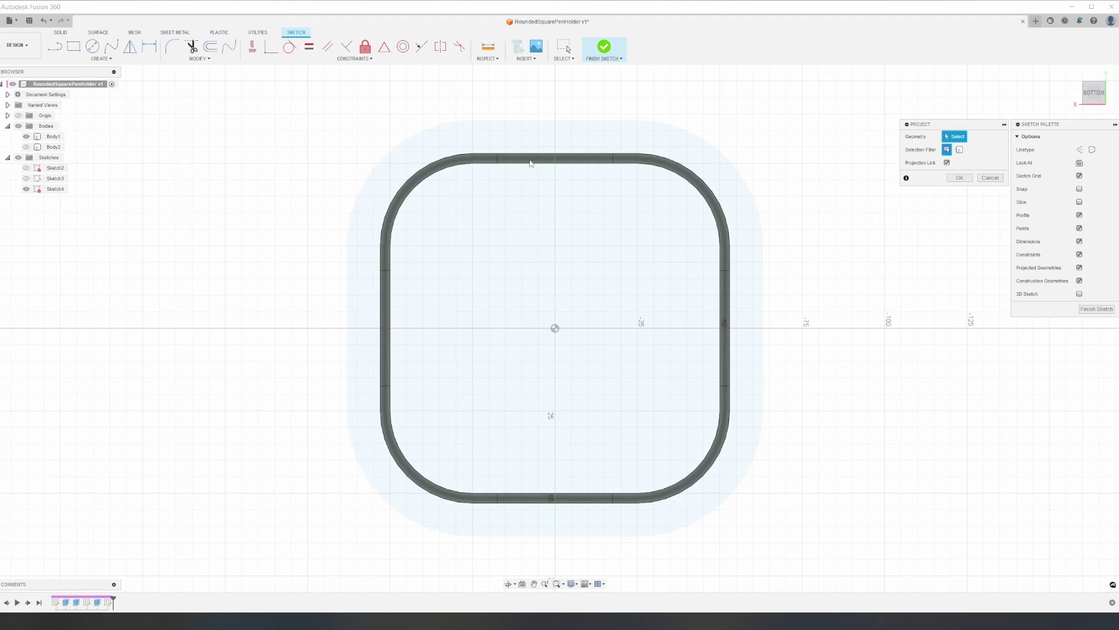
click(555, 158)
click(723, 295)
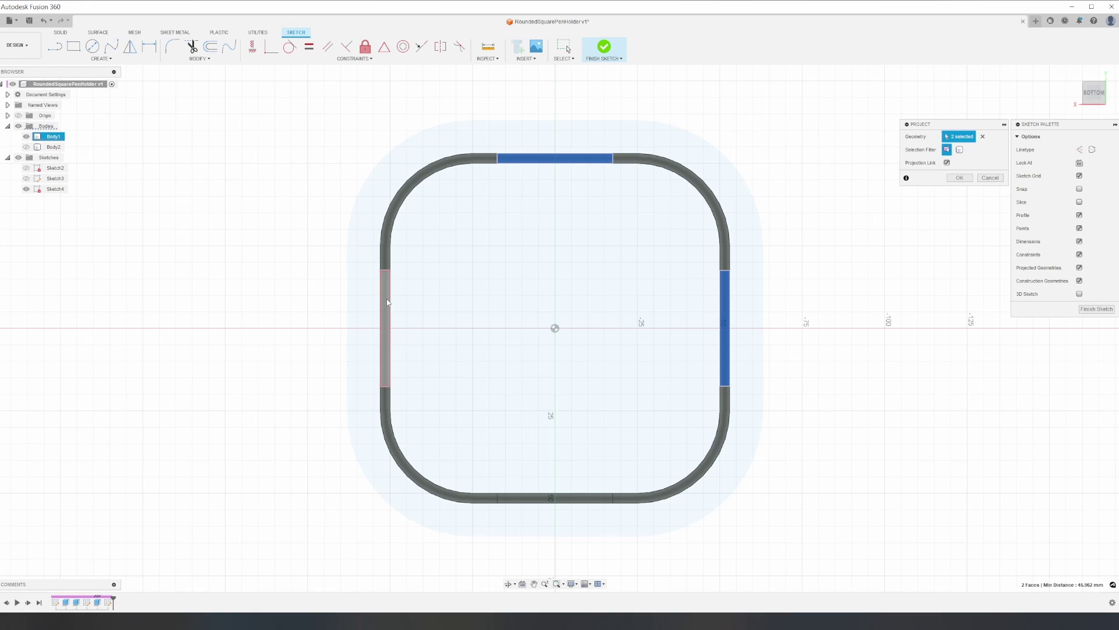
click(529, 500)
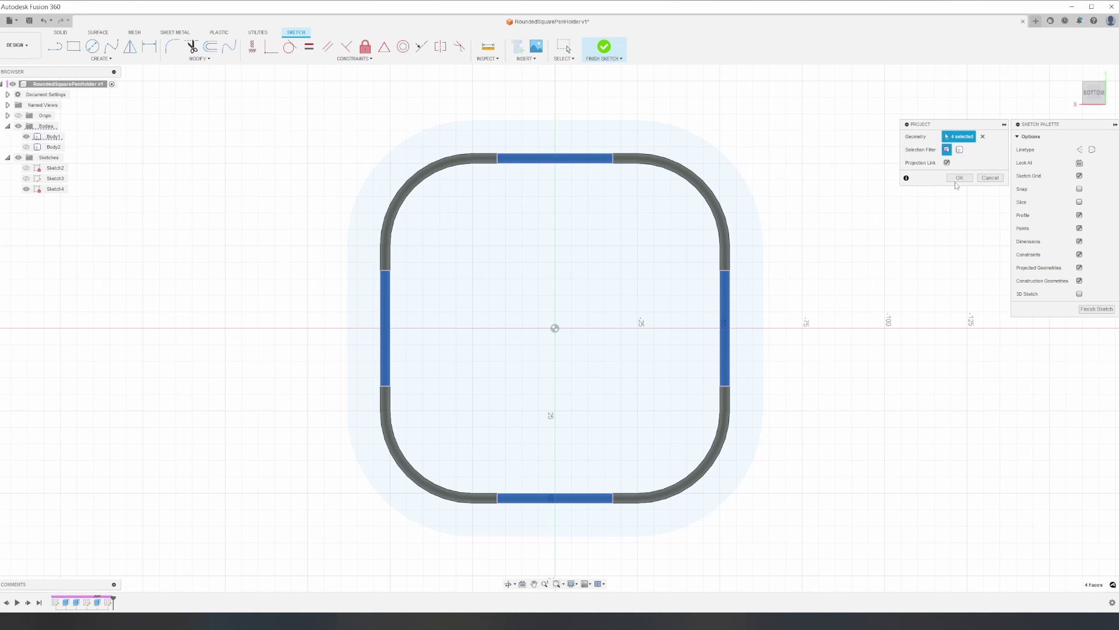
click(960, 178)
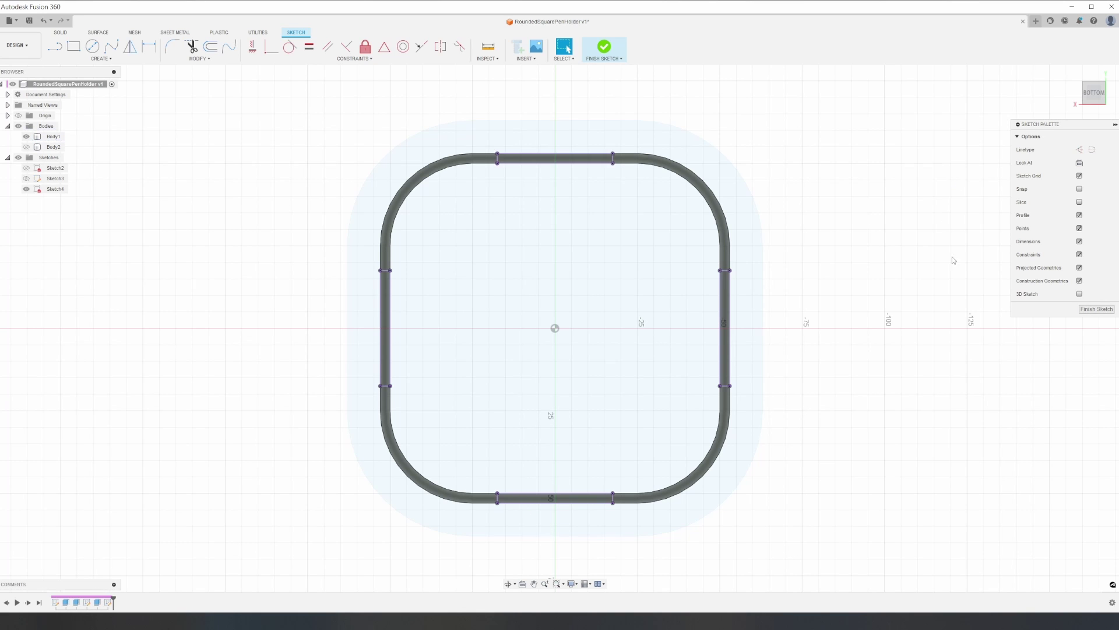
- Show the base, hide the wall, and cut the four projected tab profiles through the base up to its top face
click(26, 147)
click(27, 137)
shift+middle_drag(203, 164, 237, 166)
click(562, 216)
ctrl+click(390, 362)
ctrl+click(577, 509)
ctrl+click(749, 380)
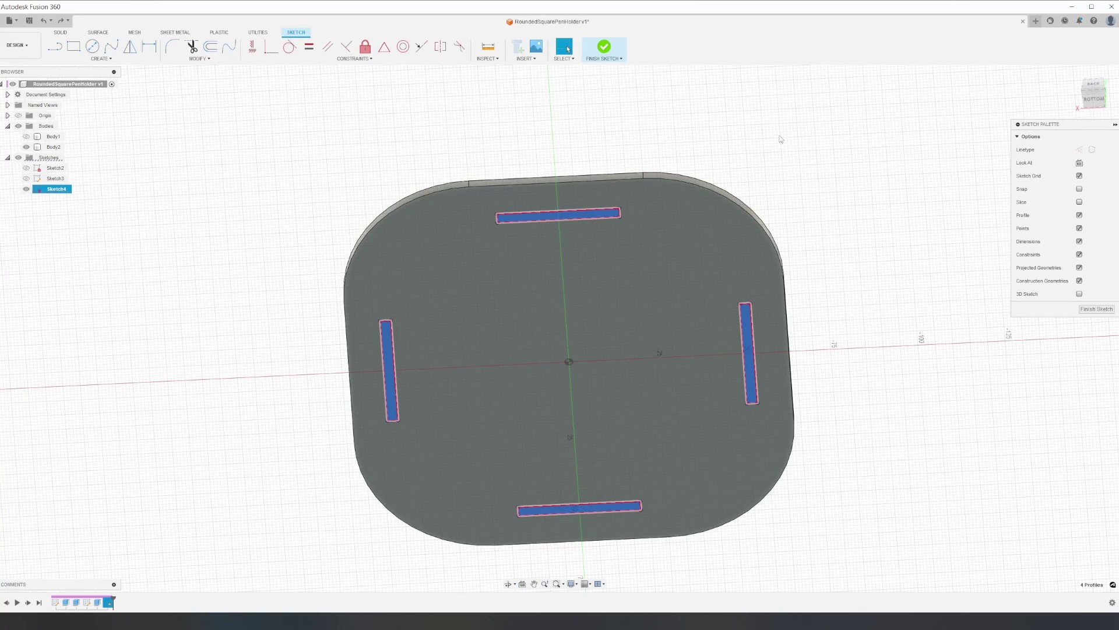
click(1091, 310)
key(e)
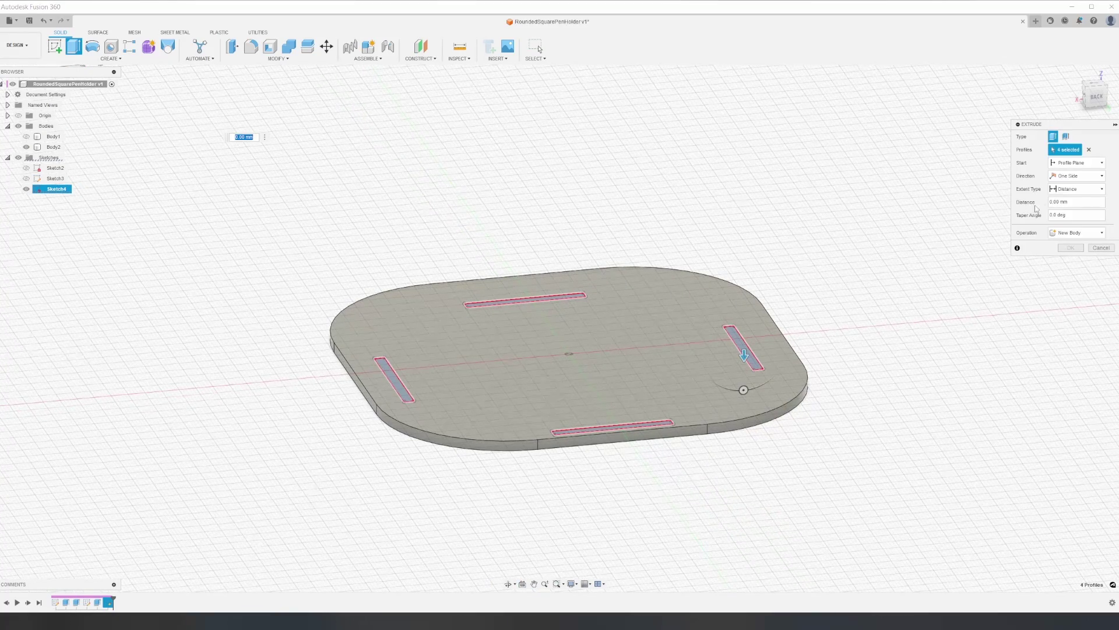
click(1077, 189)
click(1075, 210)
click(763, 327)
shift+middle_drag(920, 282, 848, 300)
key(Return)
- Start a sketch on the wall's top rim and project the base's outer outline into it
click(55, 47)
scroll(481, 216, up, 5)
click(512, 230)
click(1105, 74)
scroll(845, 229, down, 1)
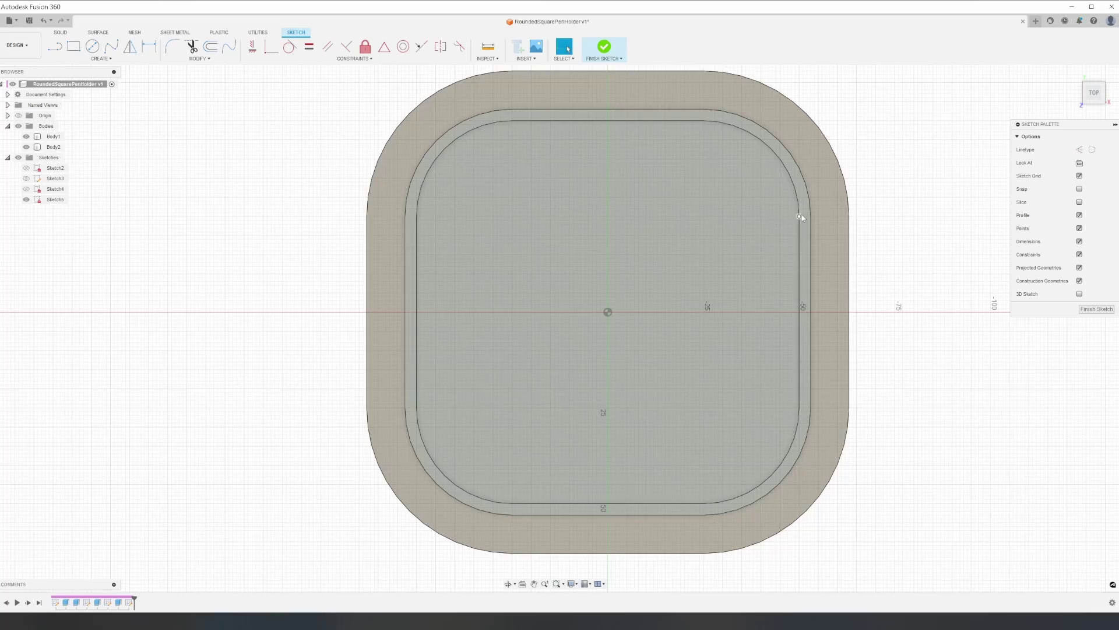
key(p)
click(820, 131)
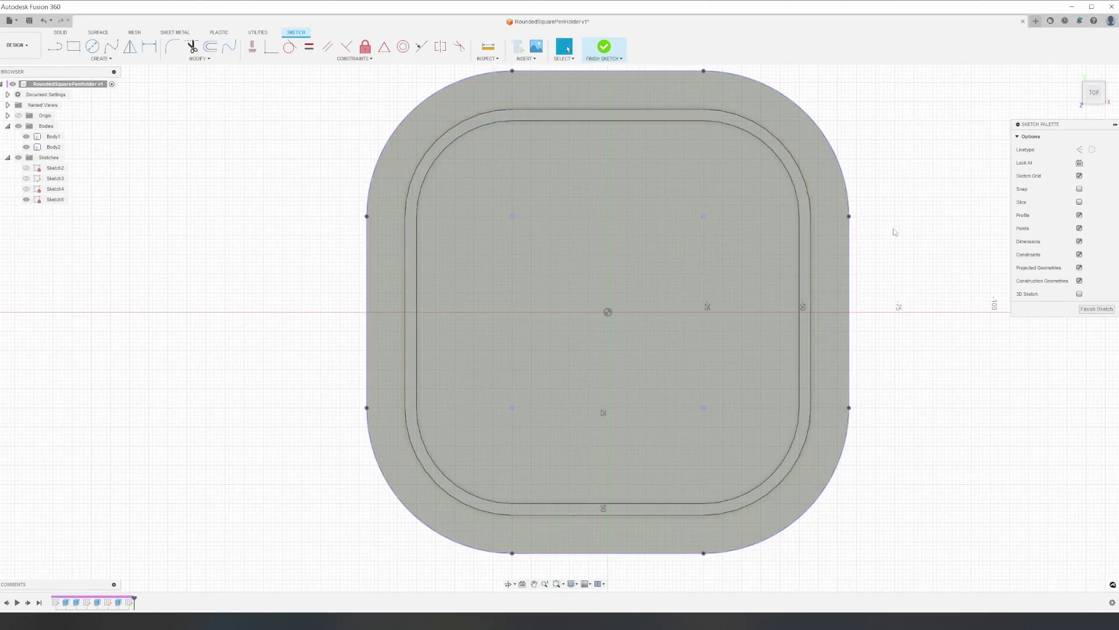
- Select all straight and curved inner edges of the wall's top rim for projection into the sketch
mouse_move(896, 232)
shift+middle_down()
mouse_move(951, 287)
mouse_move(924, 250)
shift+middle_up()
key(p)
click(630, 113)
click(535, 111)
click(468, 233)
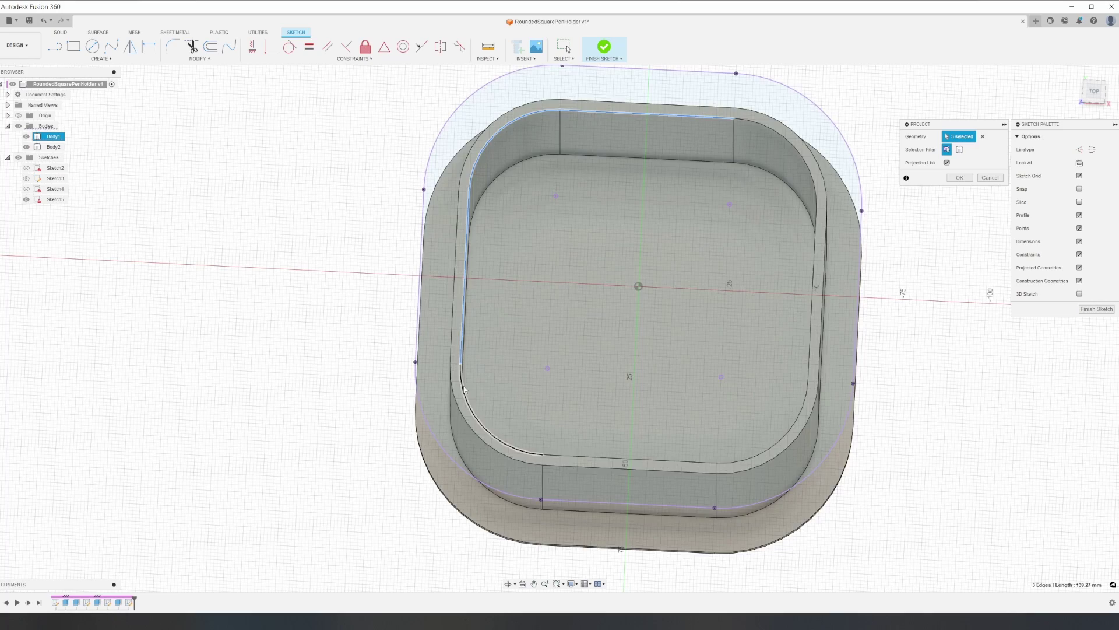
click(467, 403)
click(583, 456)
click(771, 450)
click(809, 367)
click(792, 150)
- Add the four tab faces on the underside to the projection and complete it
shift+middle_drag(874, 373, 863, 204)
click(819, 356)
click(667, 166)
click(461, 315)
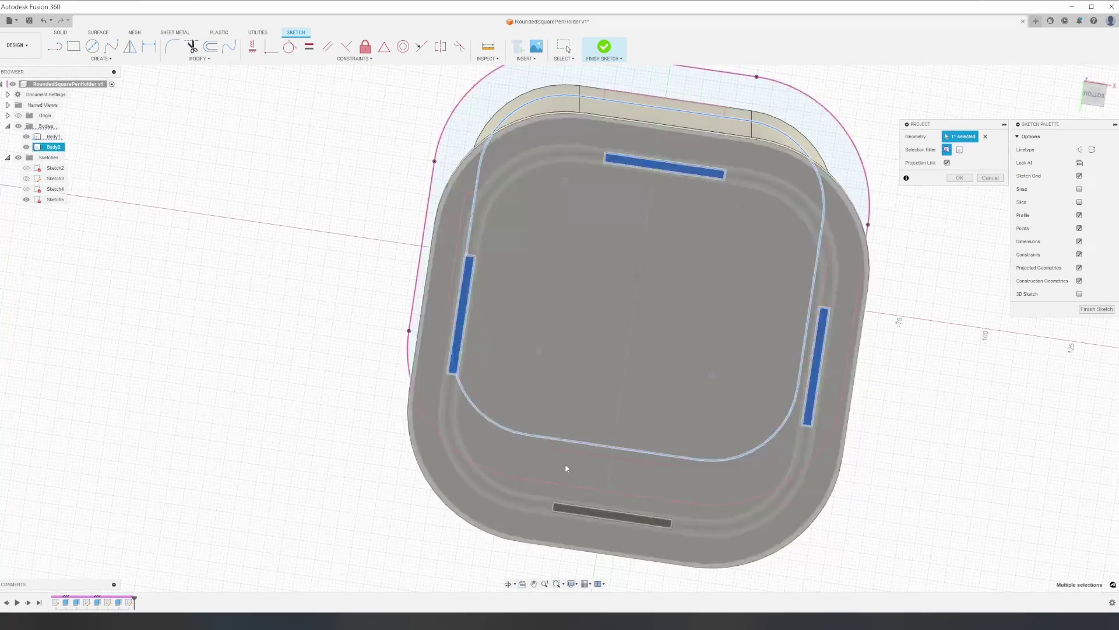
click(603, 514)
shift+middle_drag(857, 122, 871, 224)
click(959, 177)
- Offset the projected inner wall outline inward by 5 mm
key(o)
click(461, 112)
text(-3)
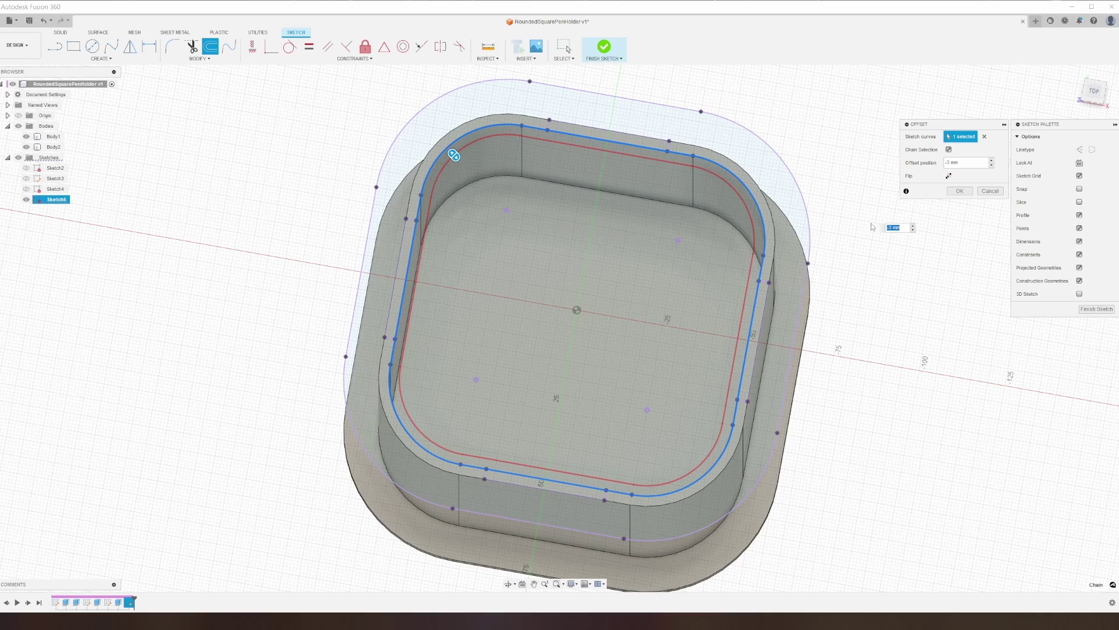
key(Return)
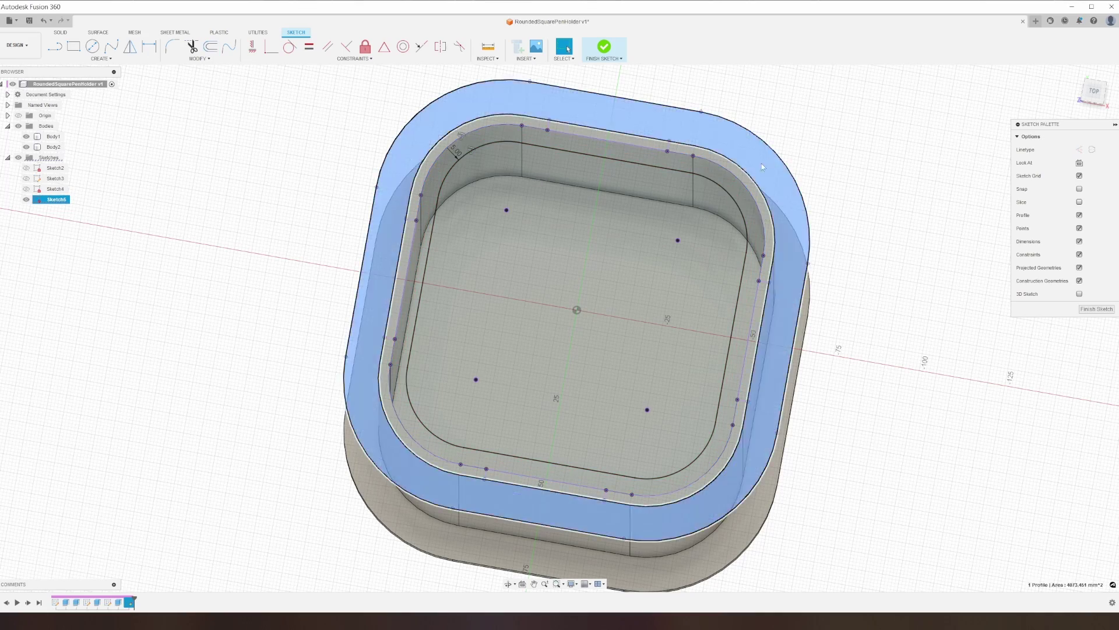
- Extrude the slotted top ring profiles, leaving out the four tab slots, by 3 mm as a new body and hide that body
shift+middle_drag(988, 309, 919, 230)
text(e3)
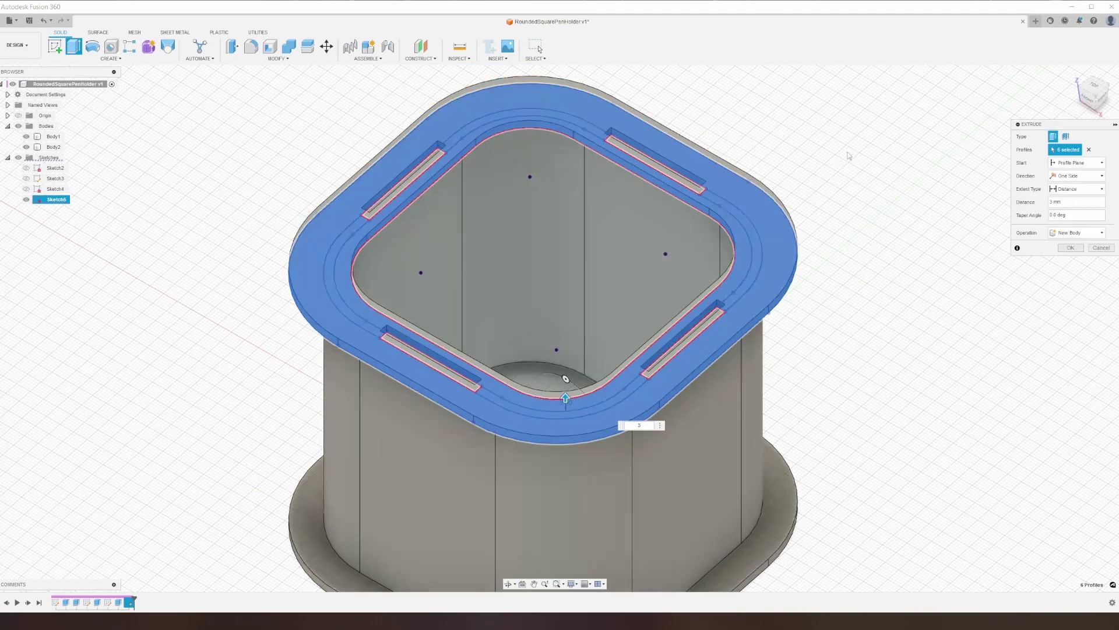
mouse_move(1000, 250)
shift+middle_down()
mouse_move(899, 243)
mouse_move(974, 261)
mouse_move(915, 259)
shift+middle_up()
key(Return)
click(26, 157)
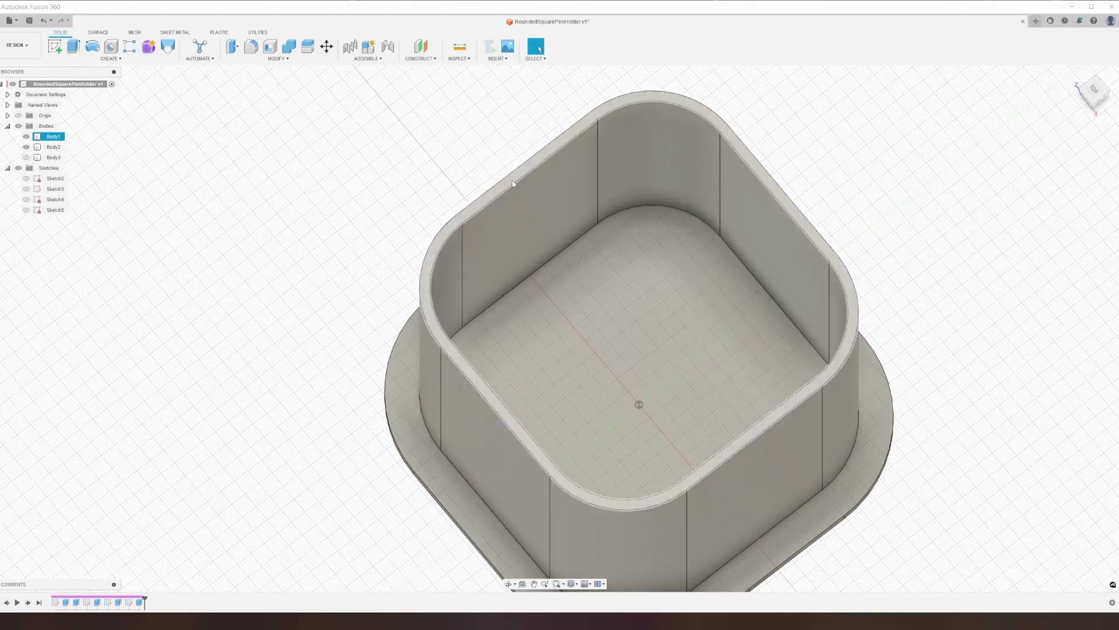
- Extrude the four tab slot profiles on the wall's top rim by 3 mm, joining them to the existing body
click(26, 210)
click(527, 166)
ctrl+click(500, 407)
ctrl+click(779, 193)
ctrl+click(774, 419)
text(e3)
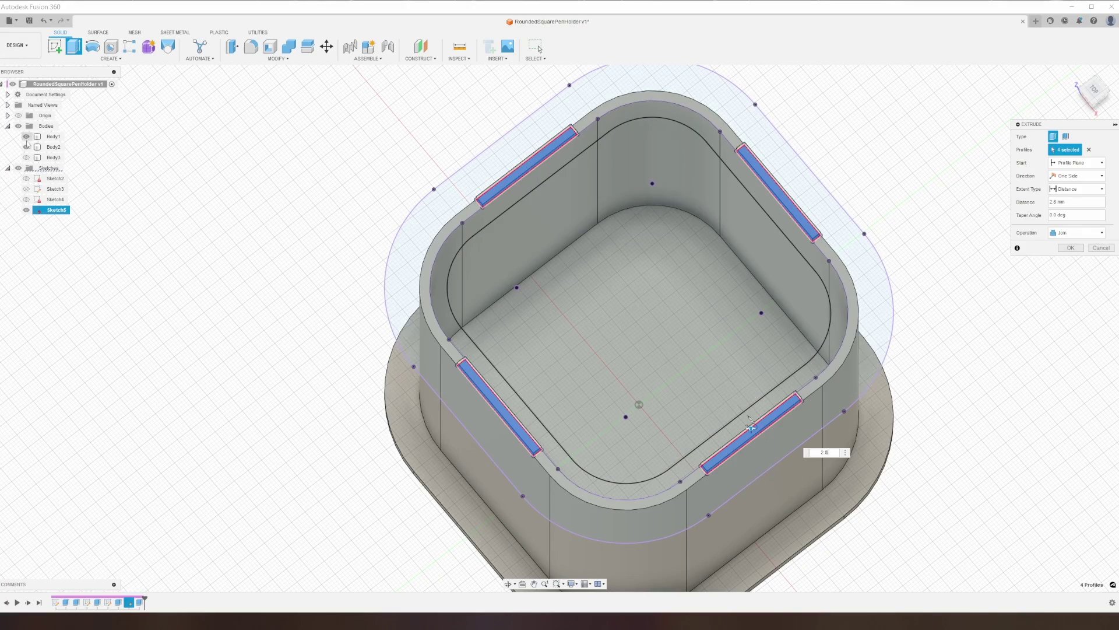
click(26, 136)
click(1069, 247)
- Show the wall and top ring bodies together and hide the top ring sketch
click(26, 137)
click(27, 157)
click(27, 209)
shift+middle_drag(184, 245, 245, 233)
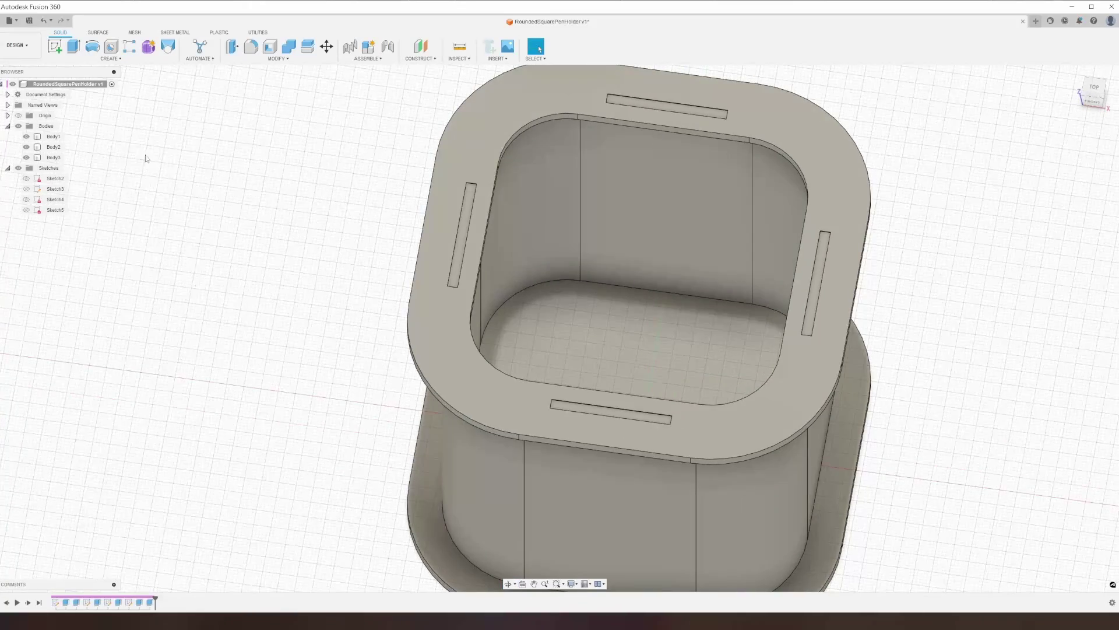
- Extrude the inner band profile of the top ring sketch by -3 mm as a new body, and hide that body and the sketch
click(26, 210)
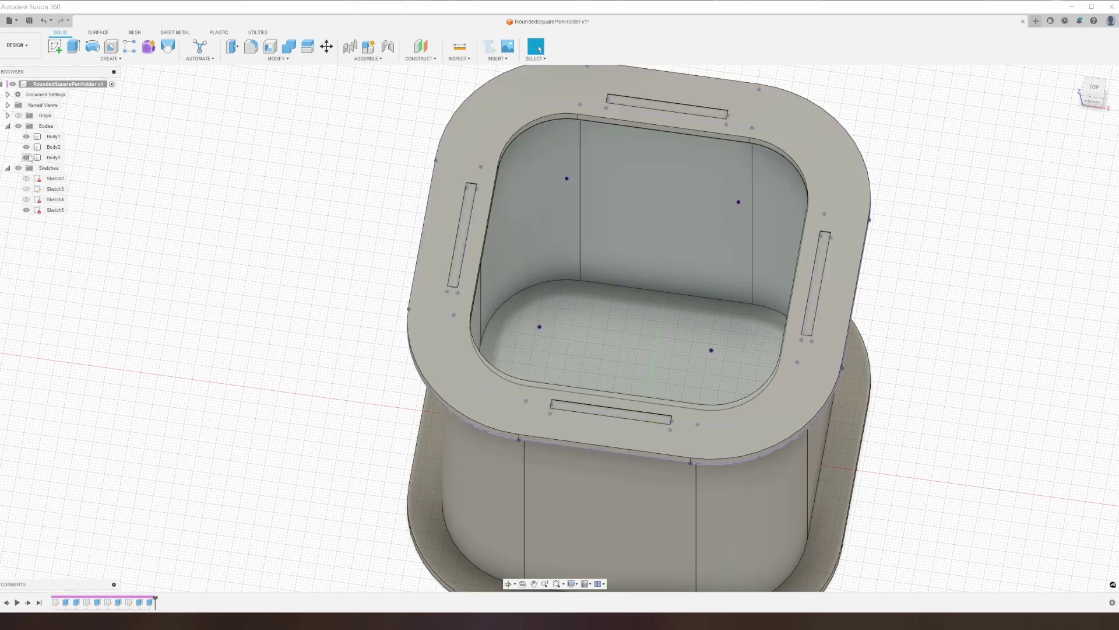
click(26, 157)
shift+middle_drag(30, 157, 300, 169)
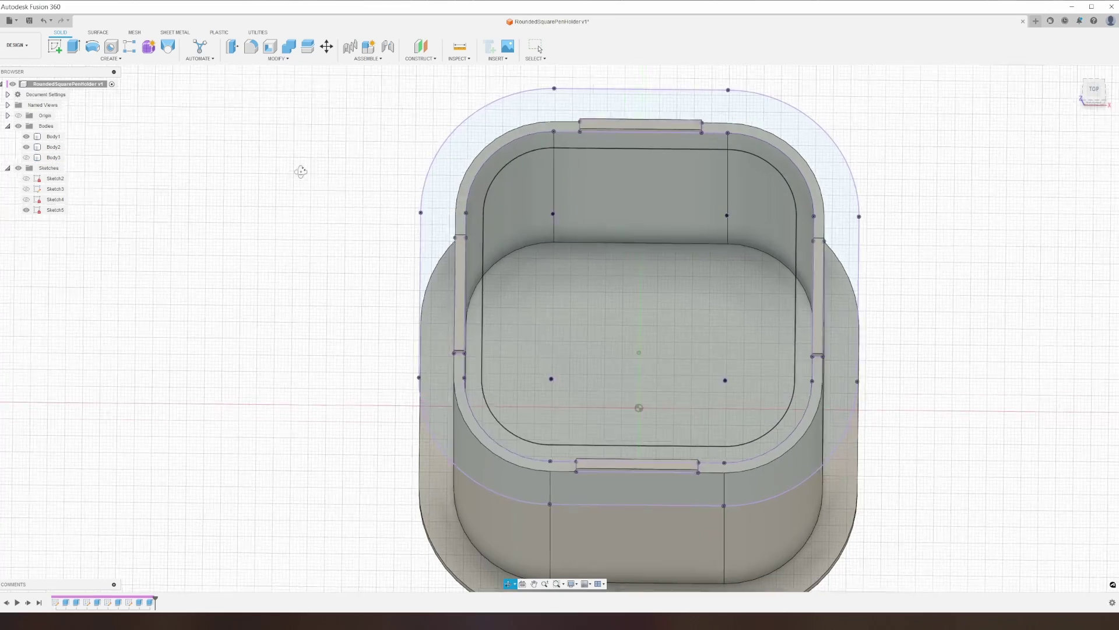
click(506, 160)
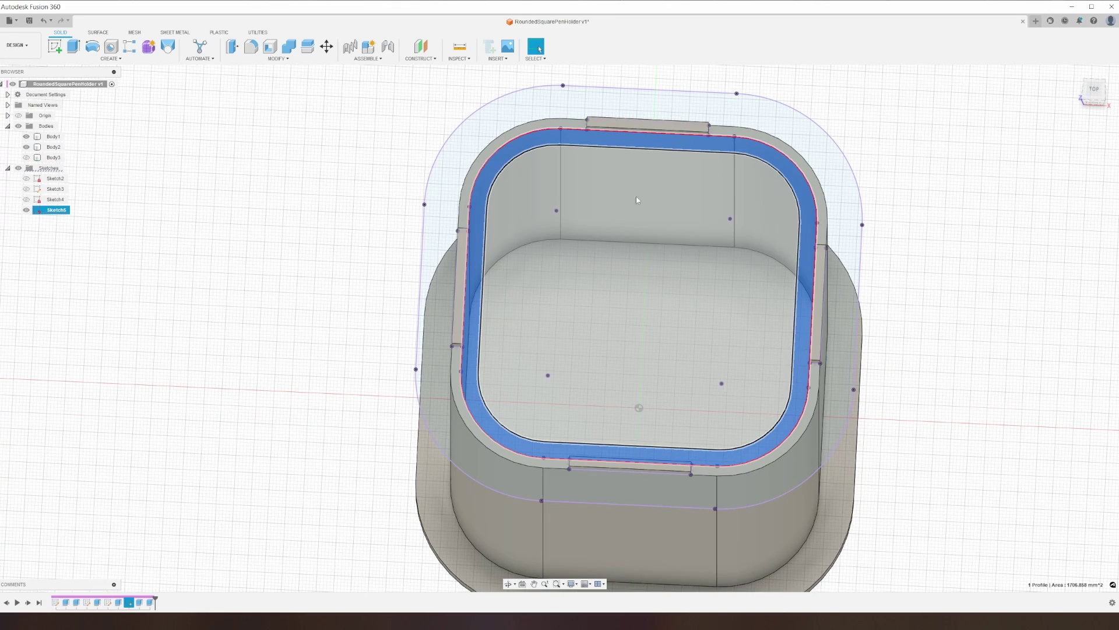
click(73, 47)
shift+middle_drag(933, 228, 896, 223)
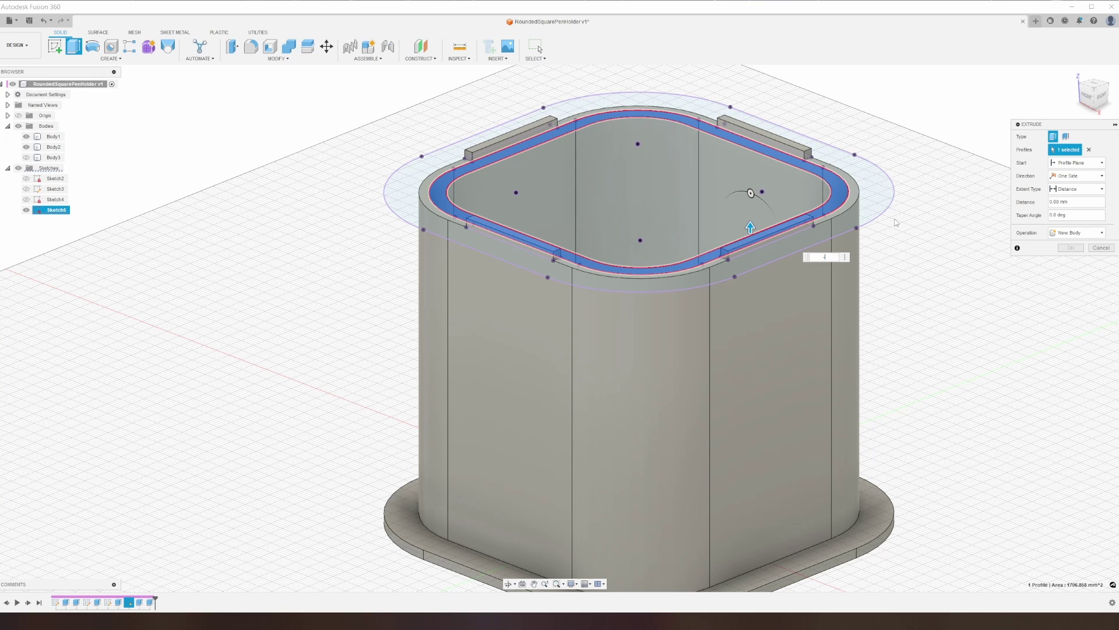
text(-3)
click(1078, 233)
click(1074, 262)
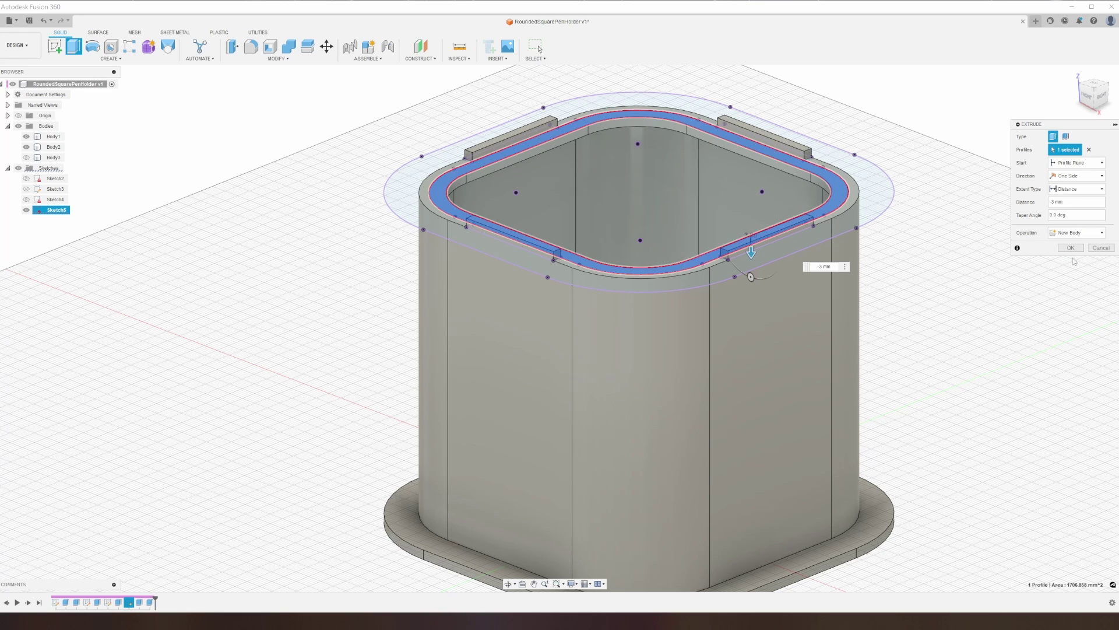
mouse_move(990, 237)
shift+middle_down()
mouse_move(1002, 239)
mouse_move(1002, 214)
mouse_move(994, 225)
shift+middle_up()
click(1071, 248)
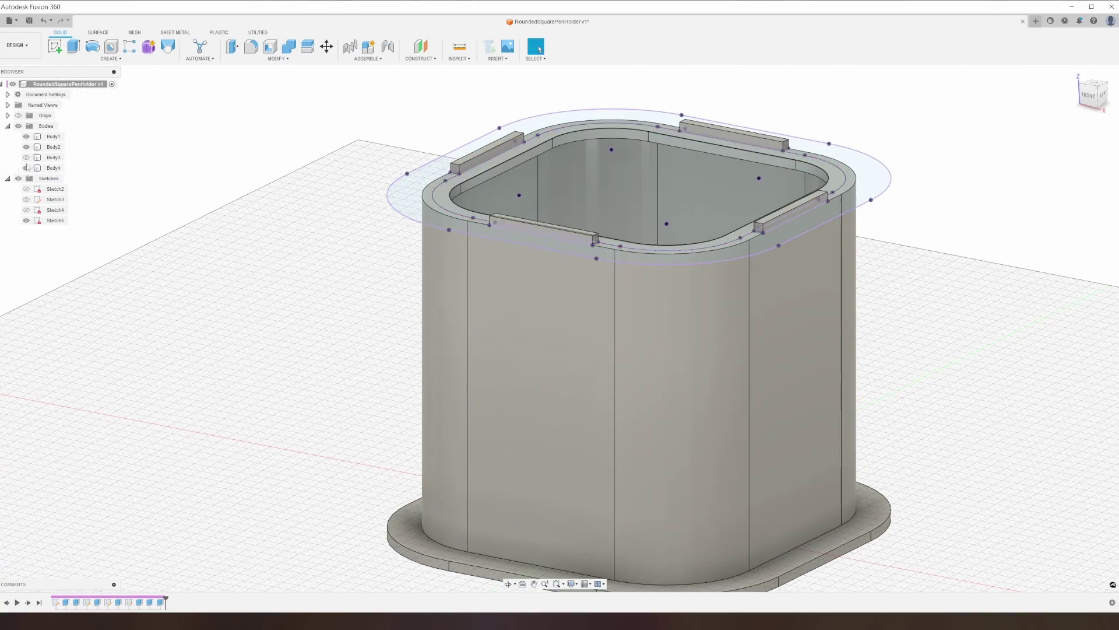
click(27, 168)
click(26, 221)
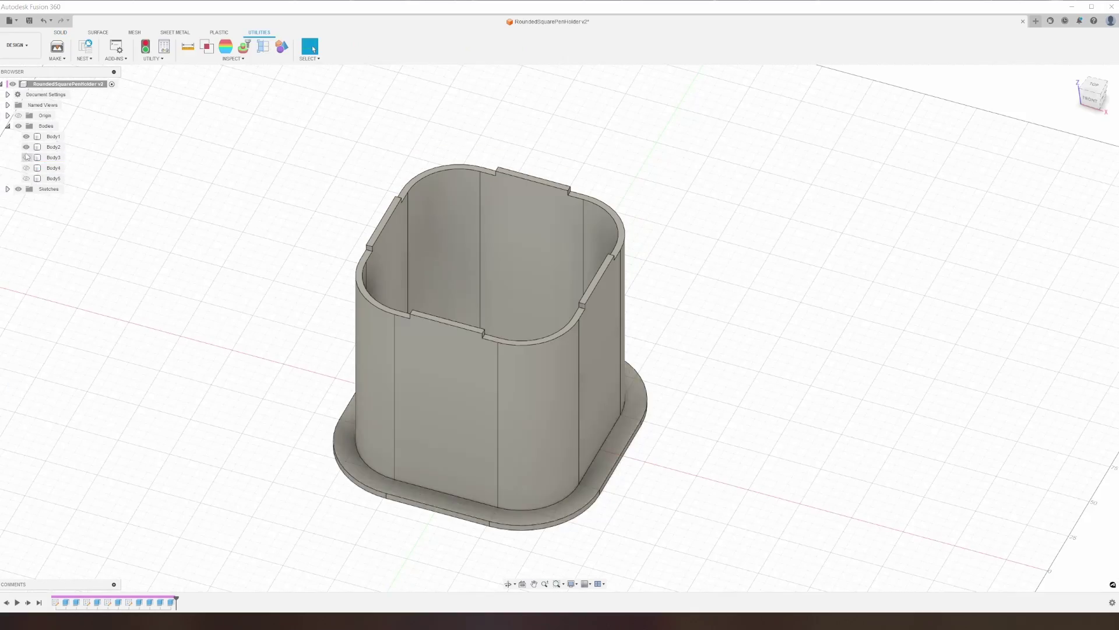
- Hide the wall and top ring bodies so that only the slotted base is displayed
click(26, 157)
click(26, 157)
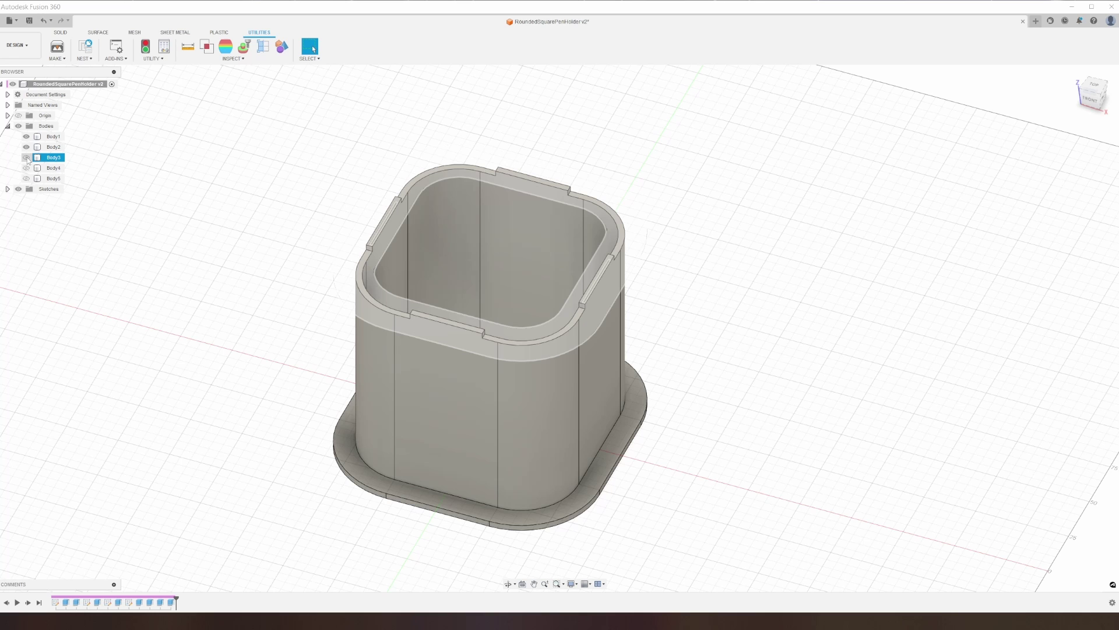
click(26, 157)
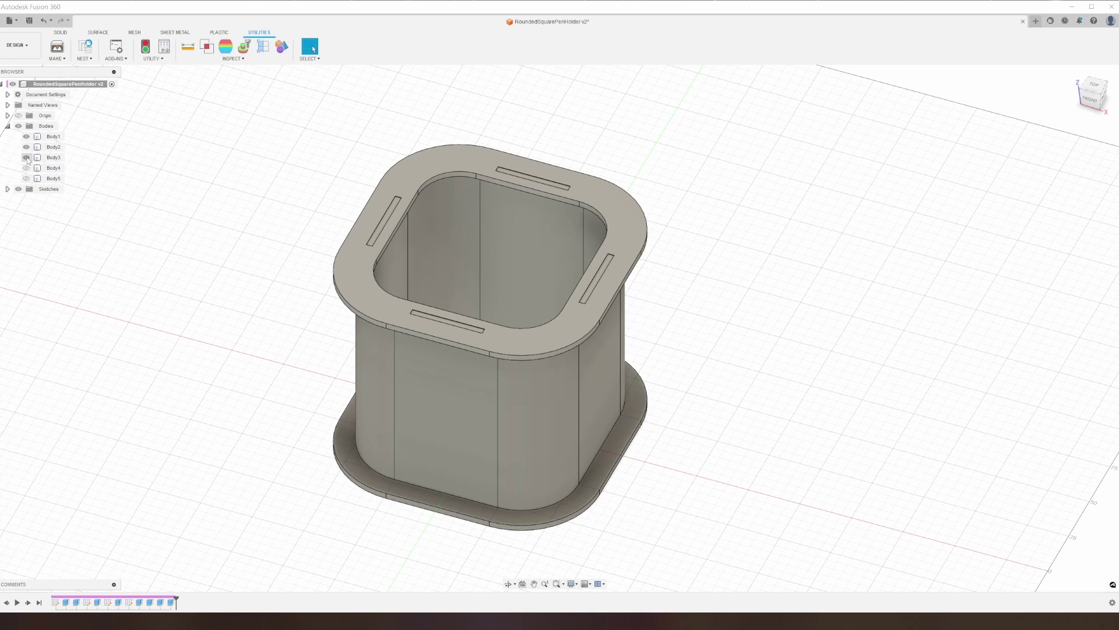
click(27, 137)
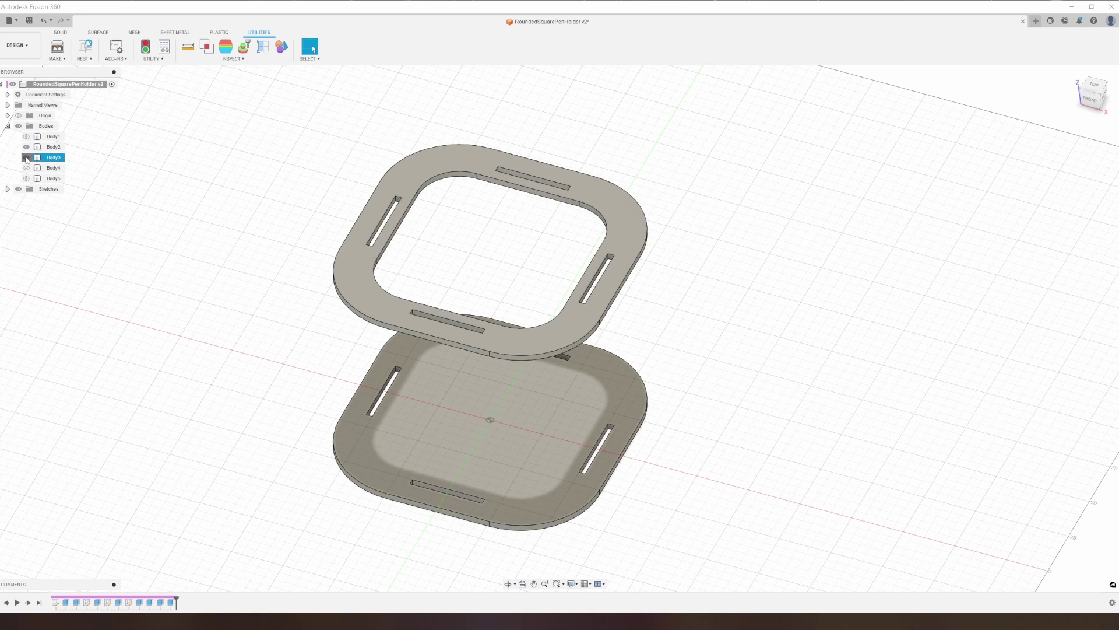
click(26, 157)
shift+middle_drag(369, 255, 398, 274)
middle_drag(414, 257, 440, 144)
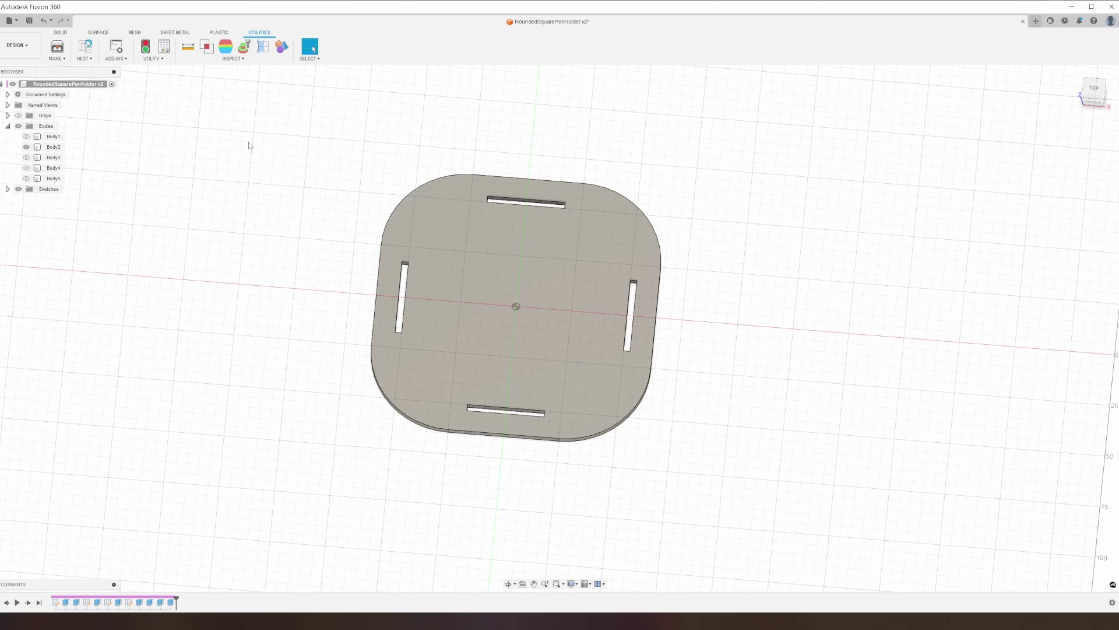
click(61, 33)
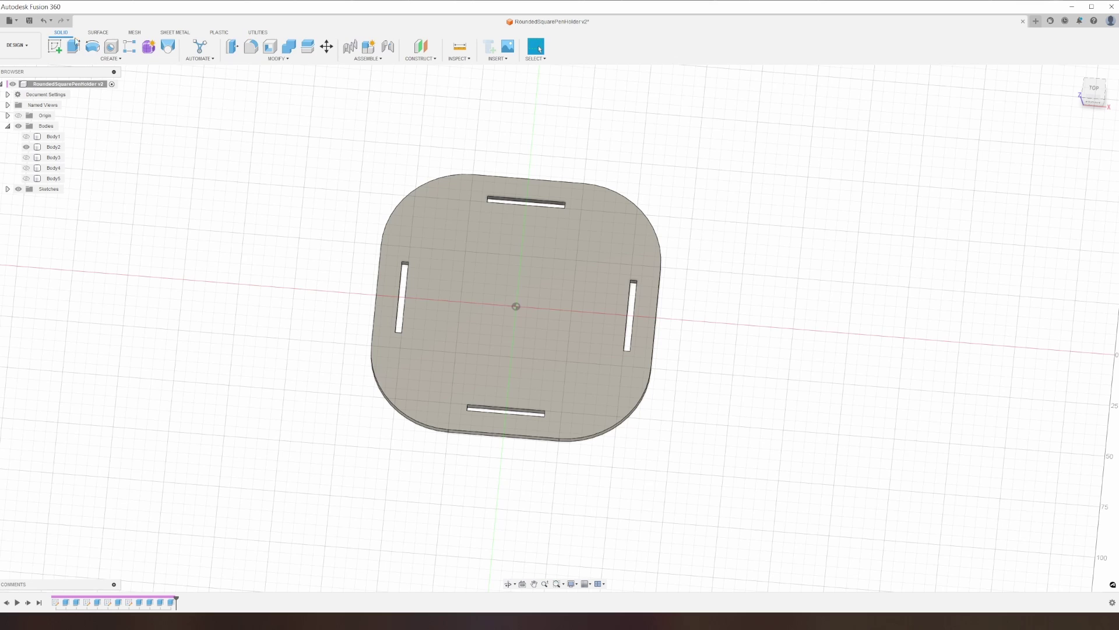
click(112, 59)
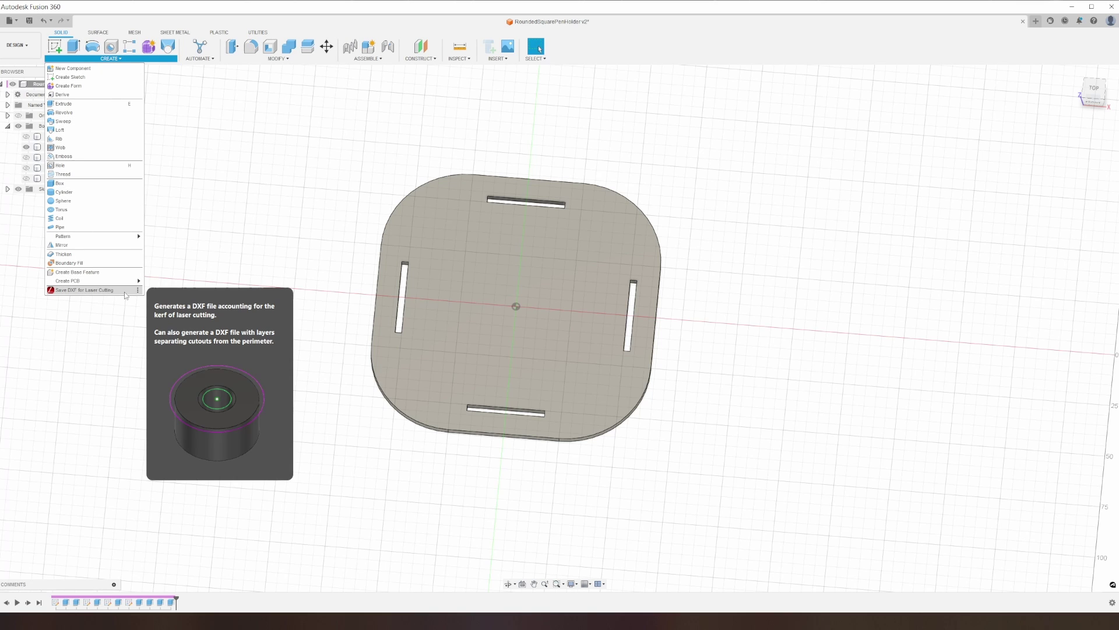
click(264, 33)
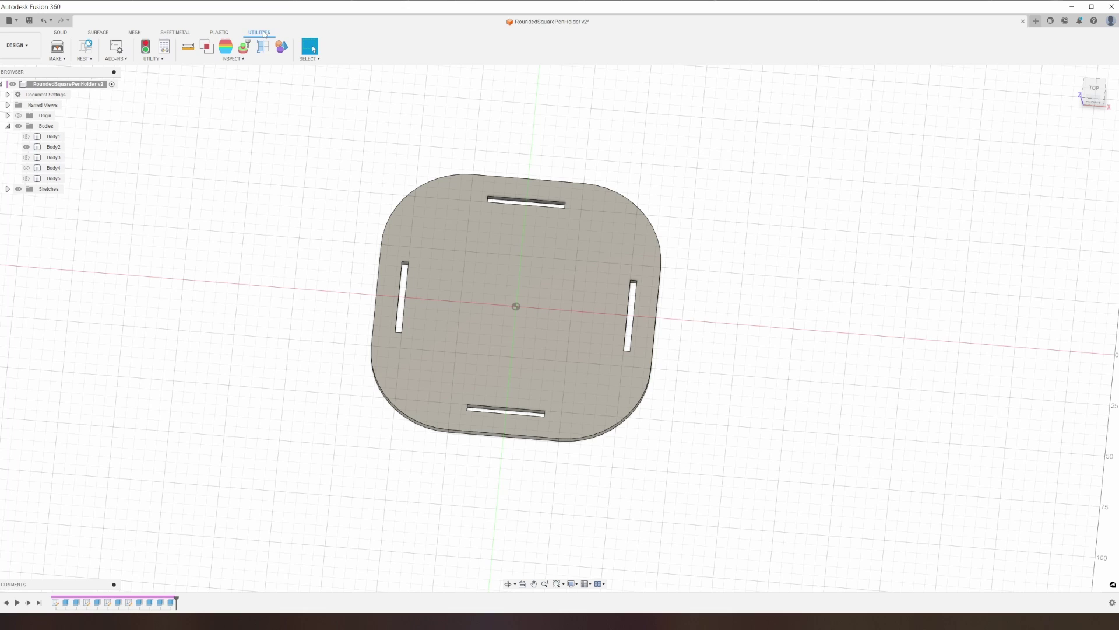
click(126, 59)
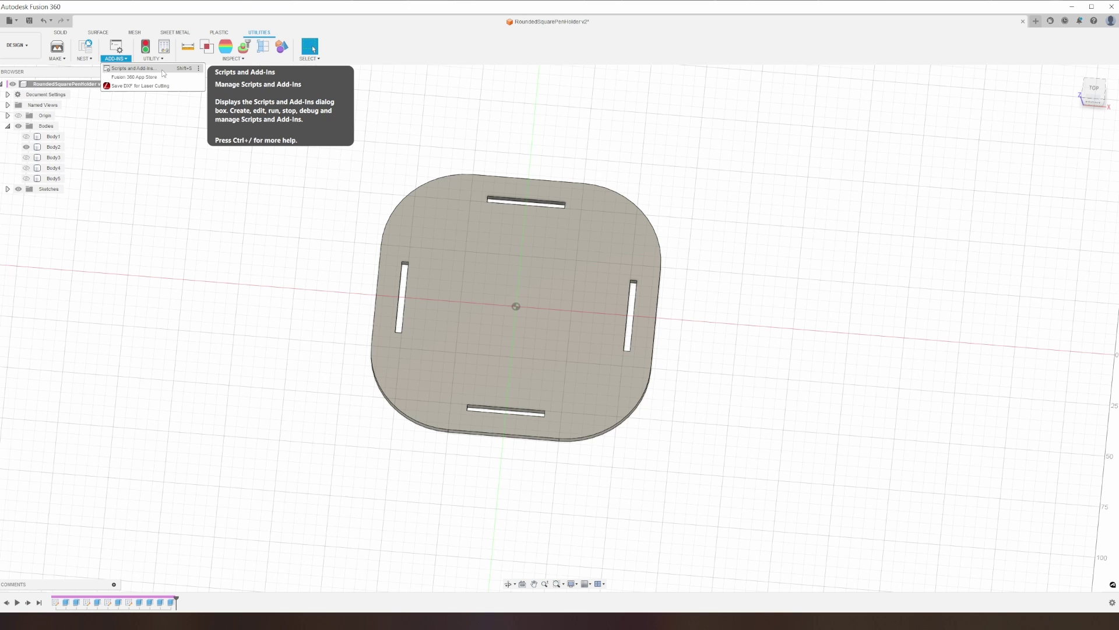
- Save the slotted base's upper face as a DXF for laser cutting, with multiple layers output
click(60, 32)
click(111, 59)
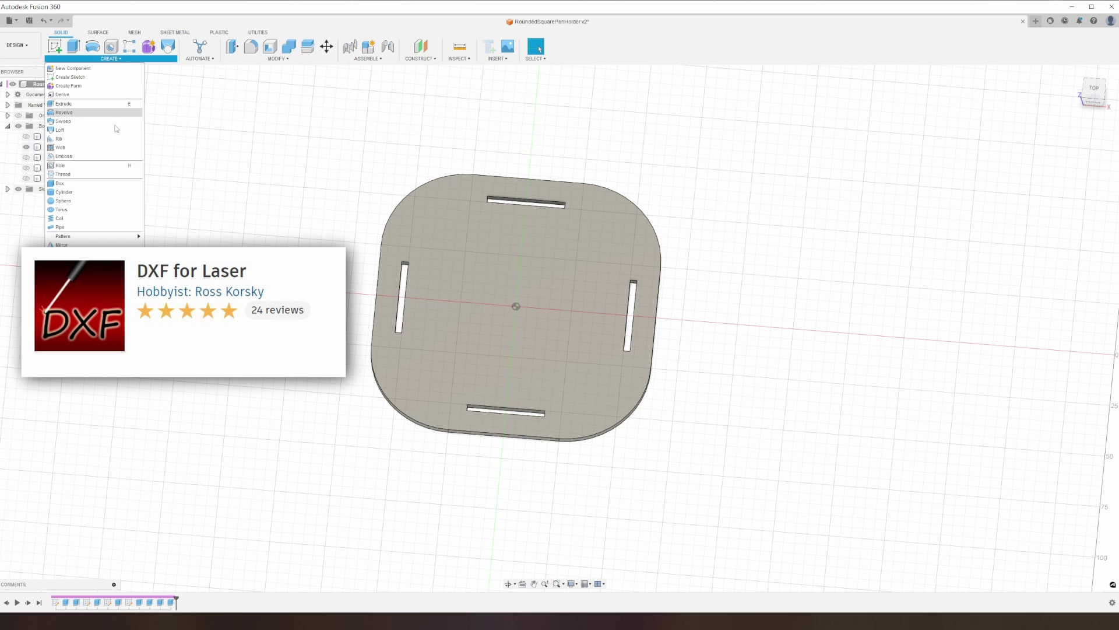
click(105, 290)
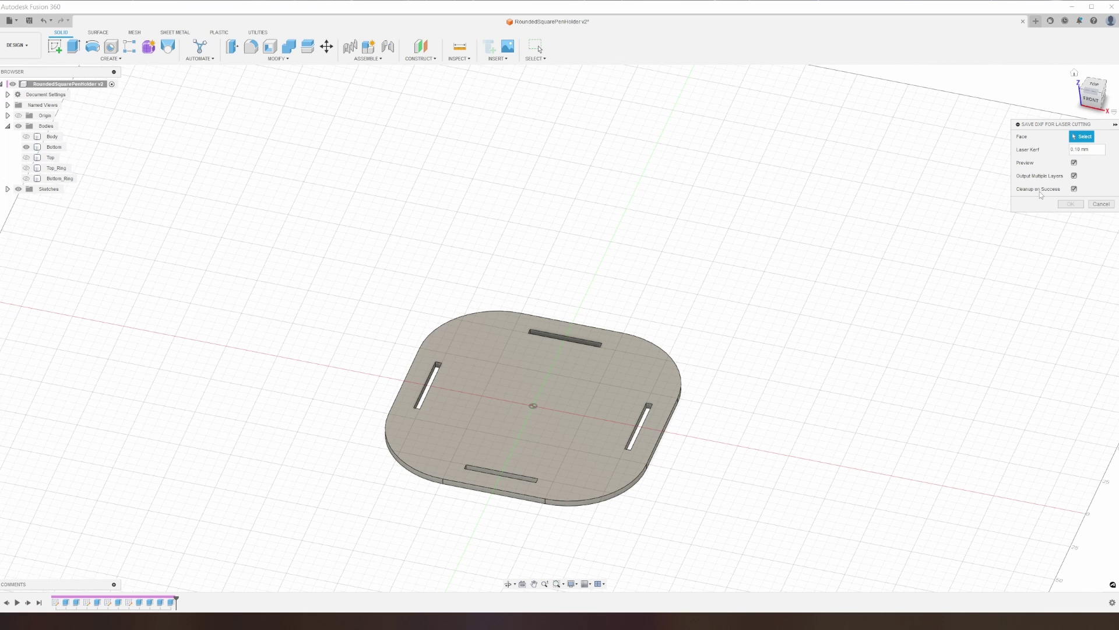
click(538, 396)
click(1076, 205)
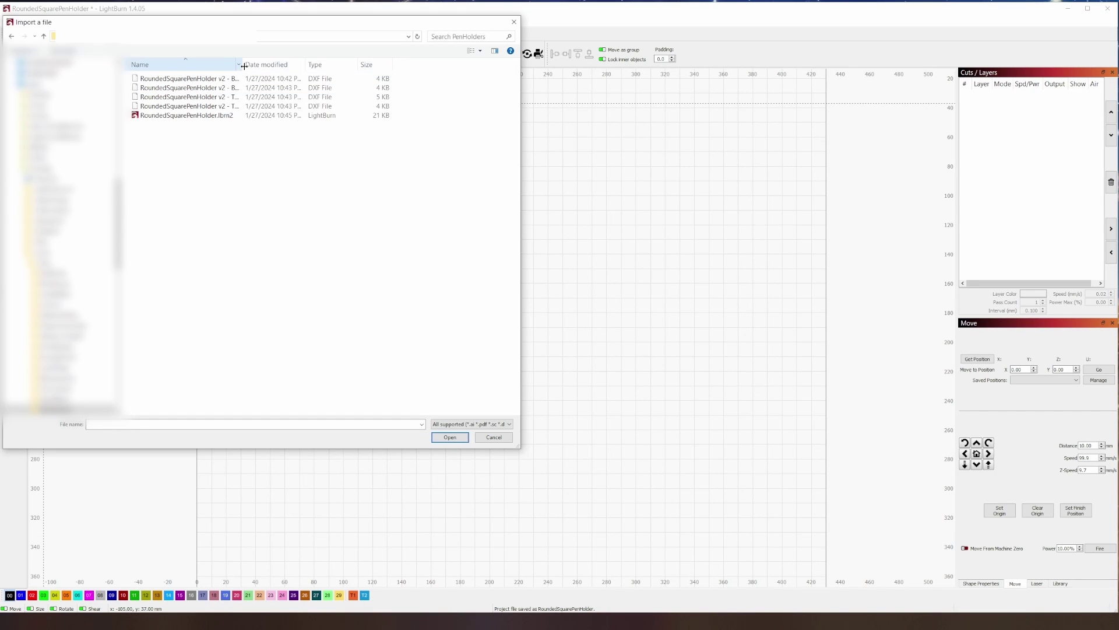
- In LightBurn, import the file RoundedSquarePenHolder v2 - Bottom.dxf
drag(243, 65, 288, 69)
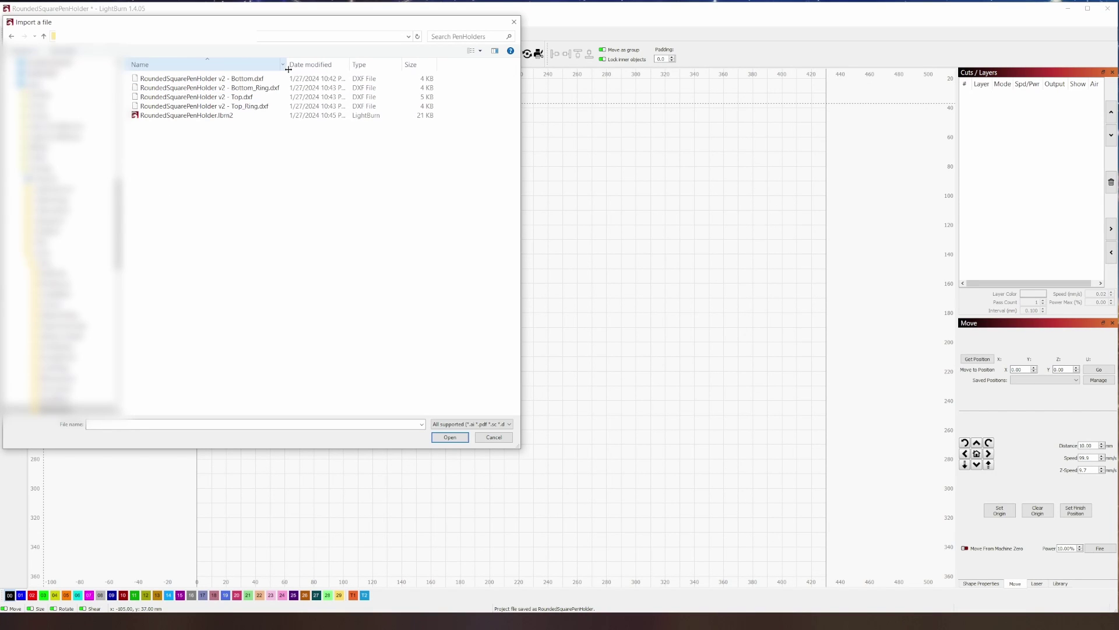
double_click(215, 82)
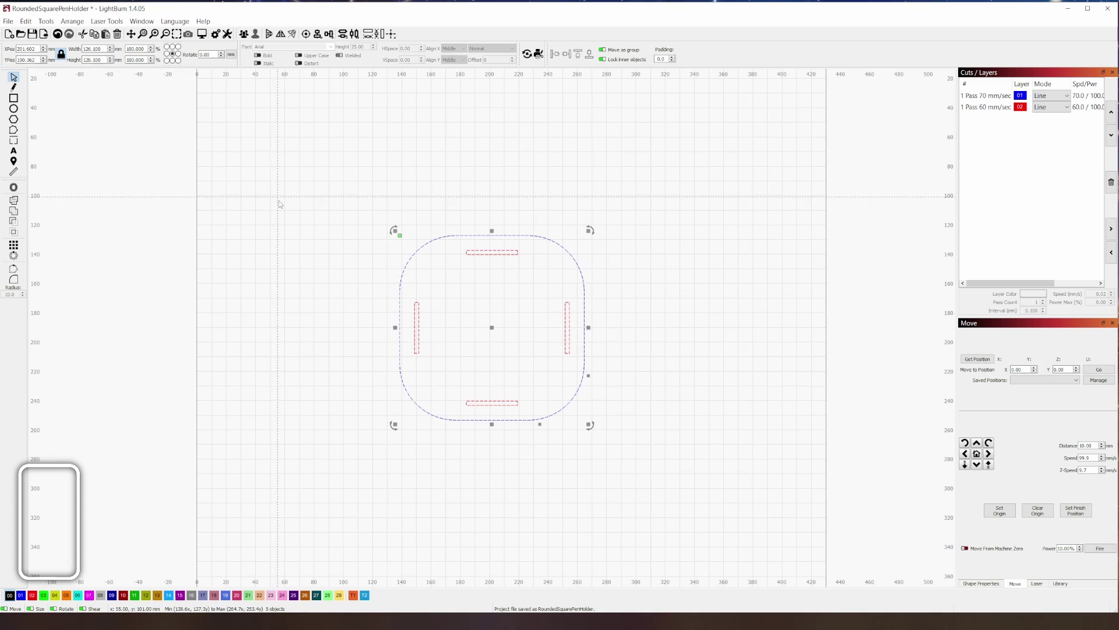
- Group the imported base outline with its four slots and move the group to the upper-left area of the bed
right_click(500, 256)
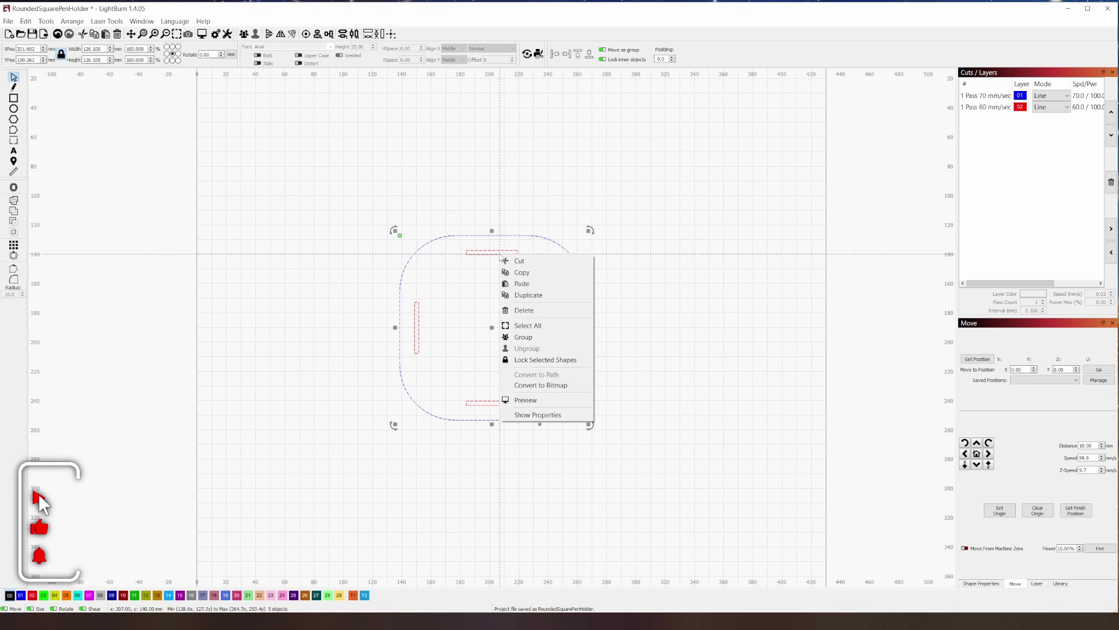
click(528, 337)
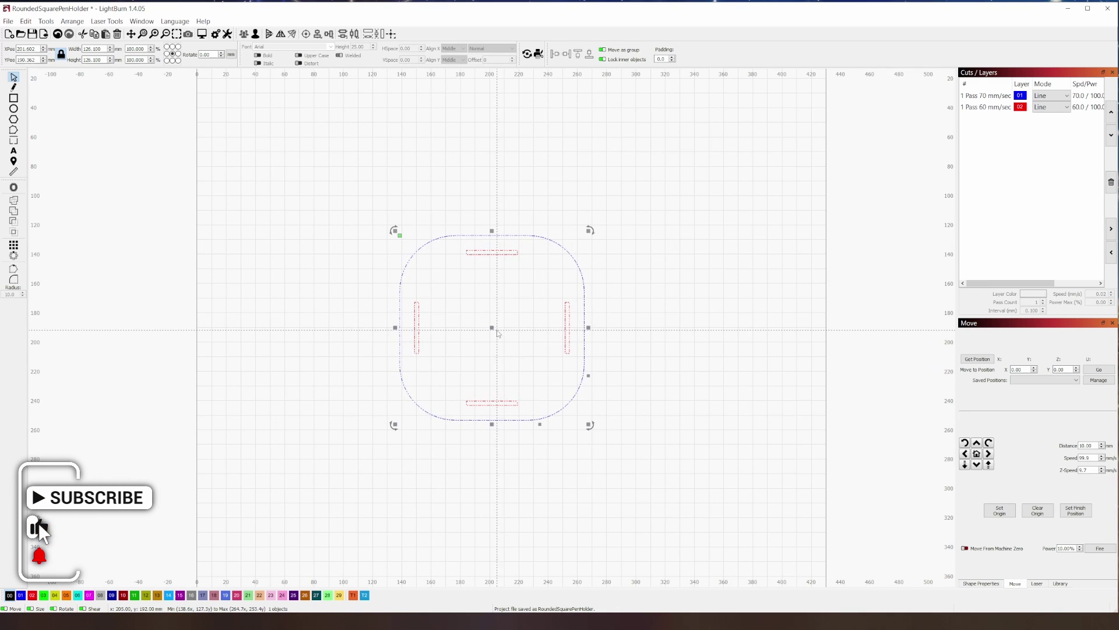
drag(495, 330, 300, 187)
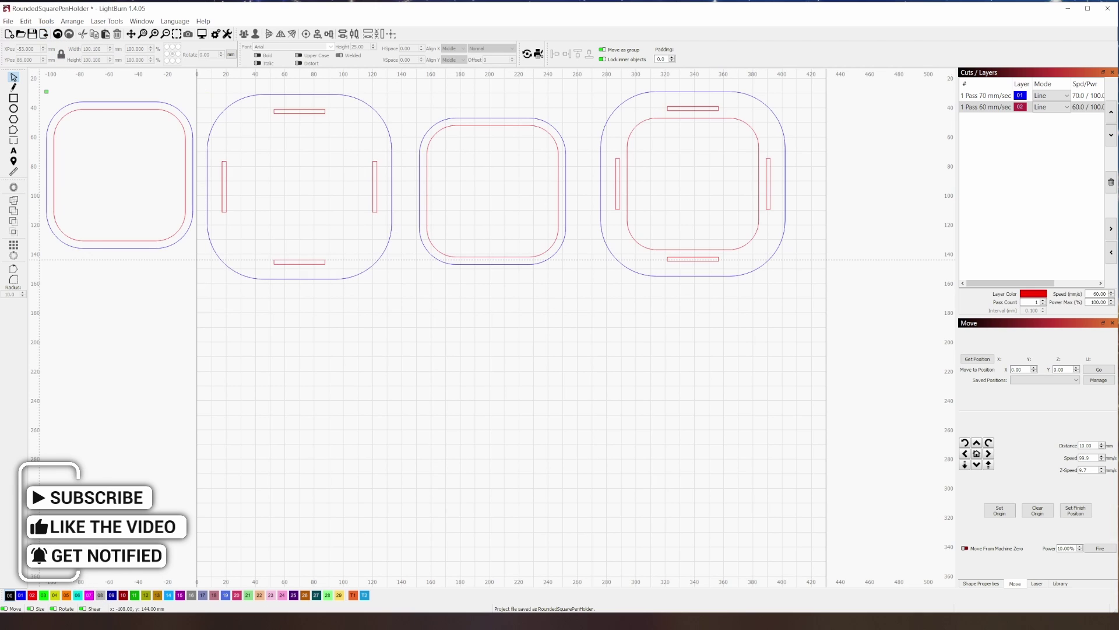
- Draw a rectangle for the wall panel below the imported parts and set it to 366.504 mm wide by 100 mm high
drag(3, 276, 0, 140)
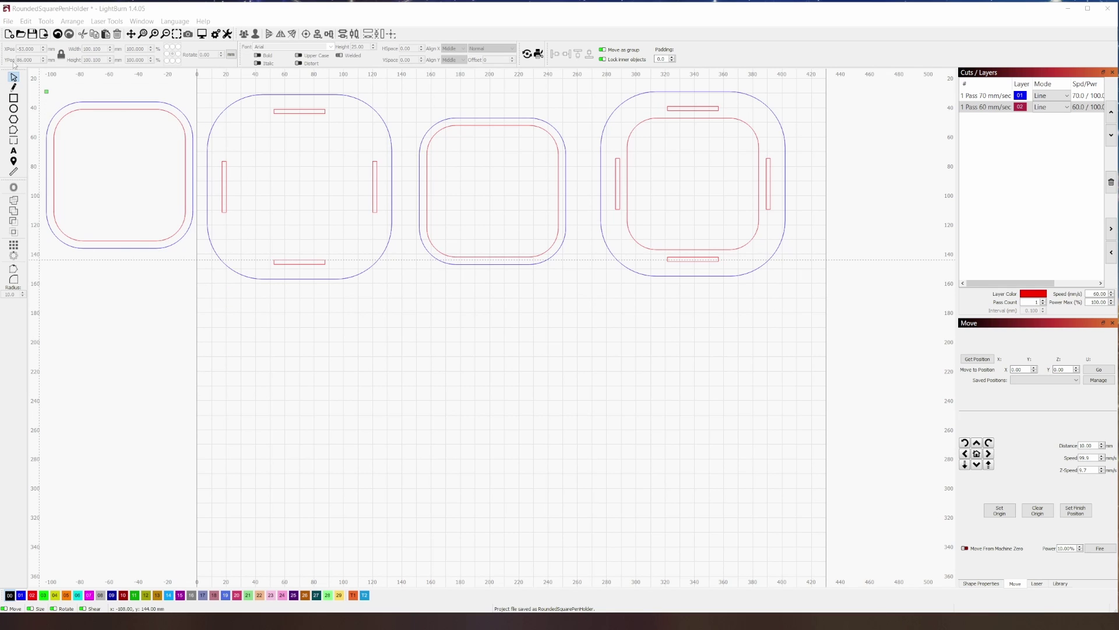
drag(255, 334, 734, 511)
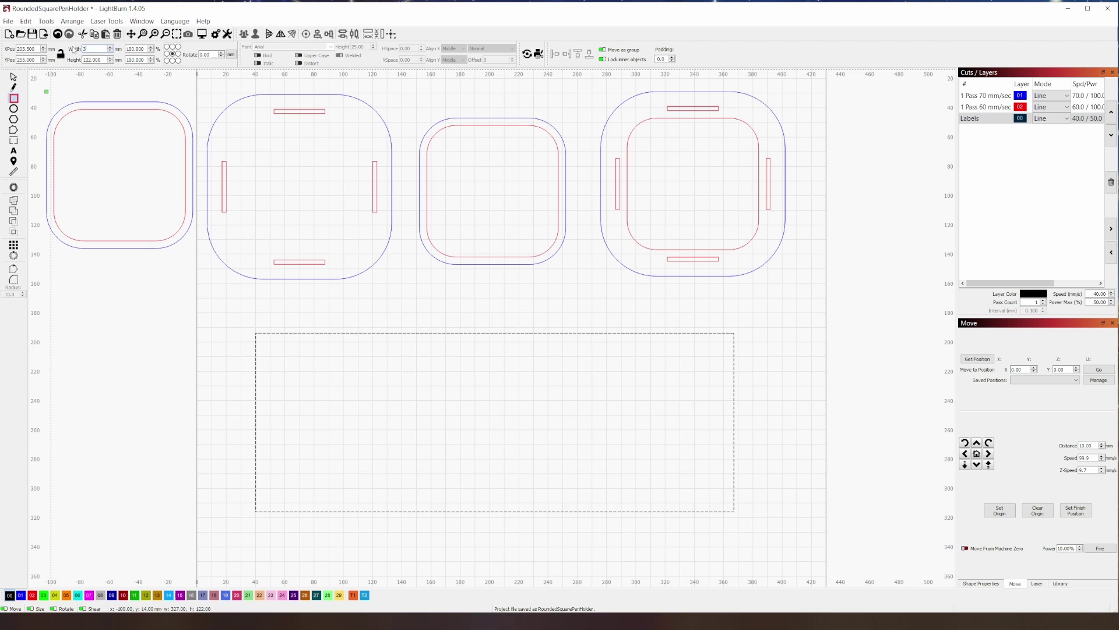
text(366.504)
key(Return)
text(10)
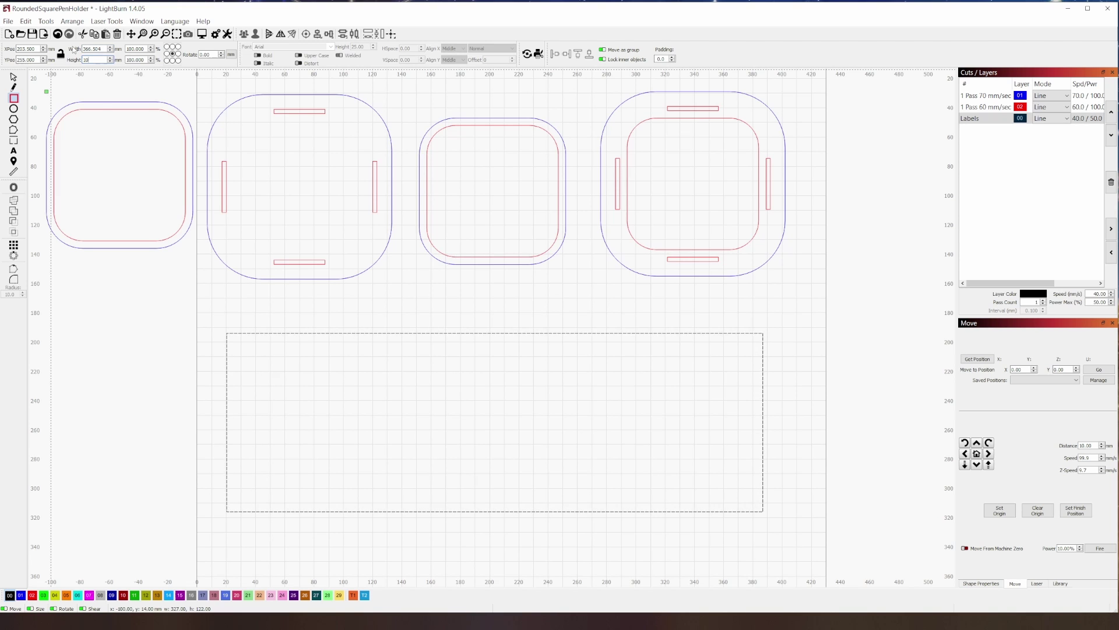
text(0)
key(Return)
- Assign the wall panel rectangle to the blue 01 layer and move it up to about X 206, Y 232 mm
click(21, 595)
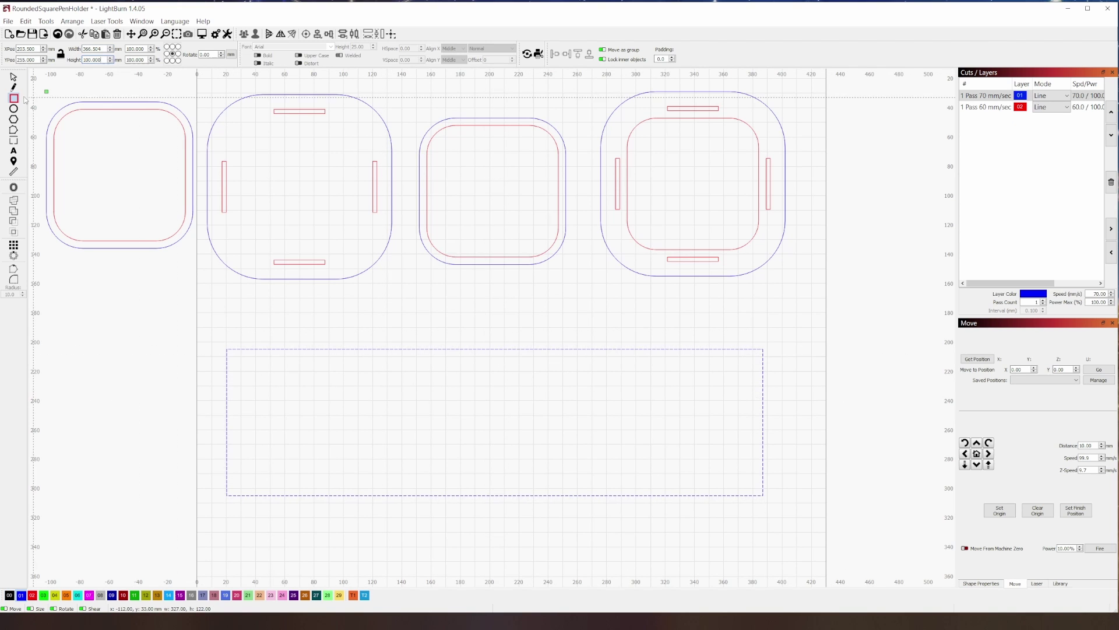
click(13, 77)
drag(495, 422, 498, 388)
- Draw a full-height guide rectangle 50 mm wide on tool layer T1 and centre it on the wall panel
key(ctrl+r)
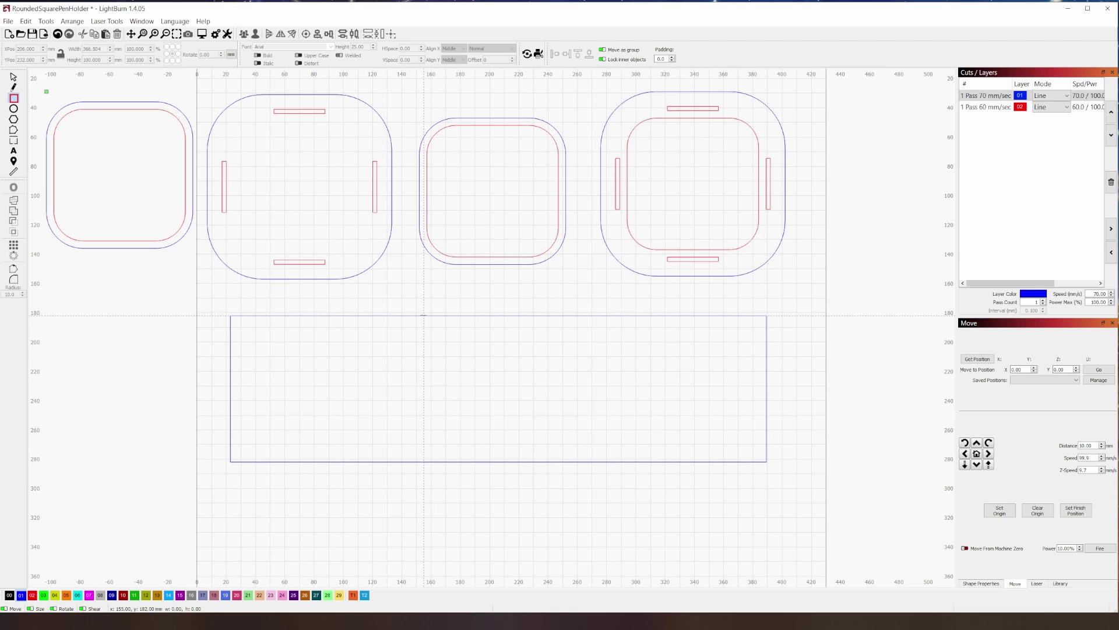
drag(424, 315, 589, 461)
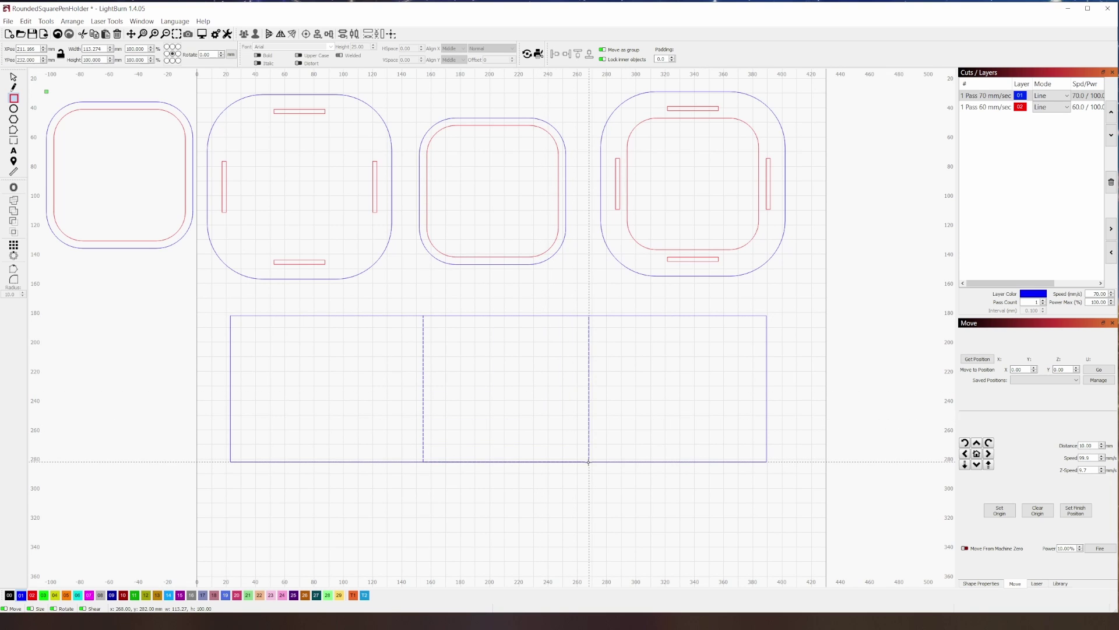
click(353, 595)
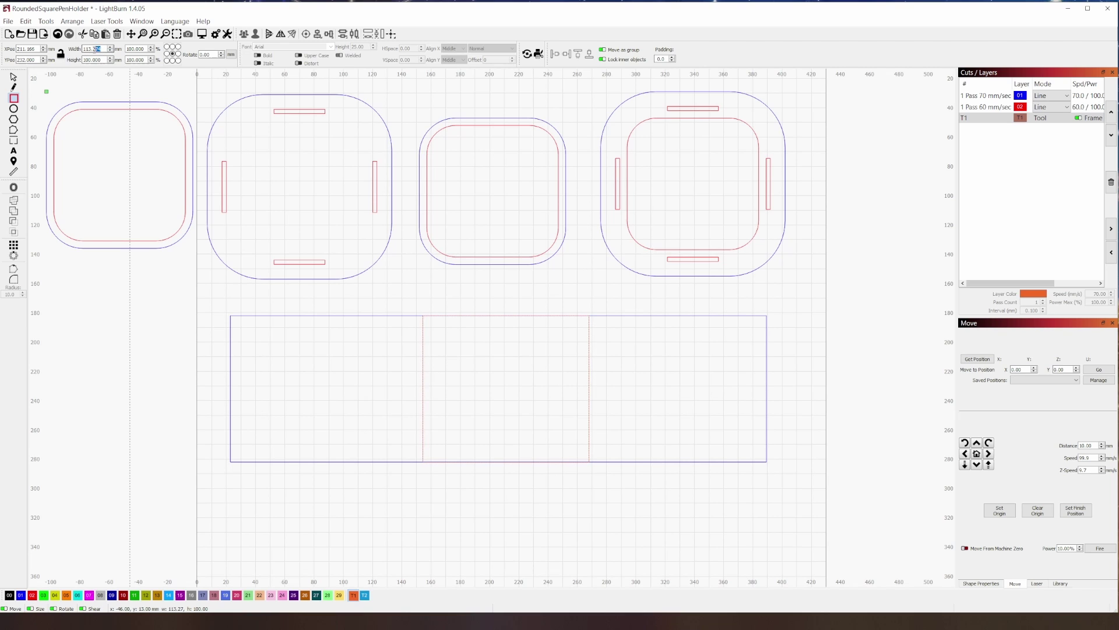
key(Tab)
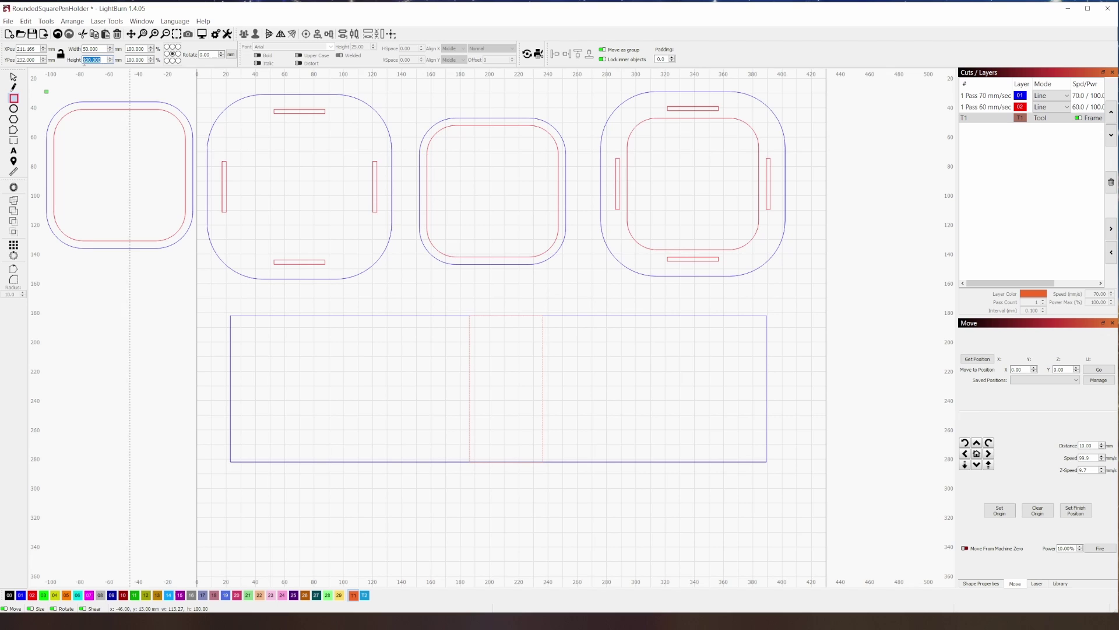
key(Escape)
shift+click(633, 462)
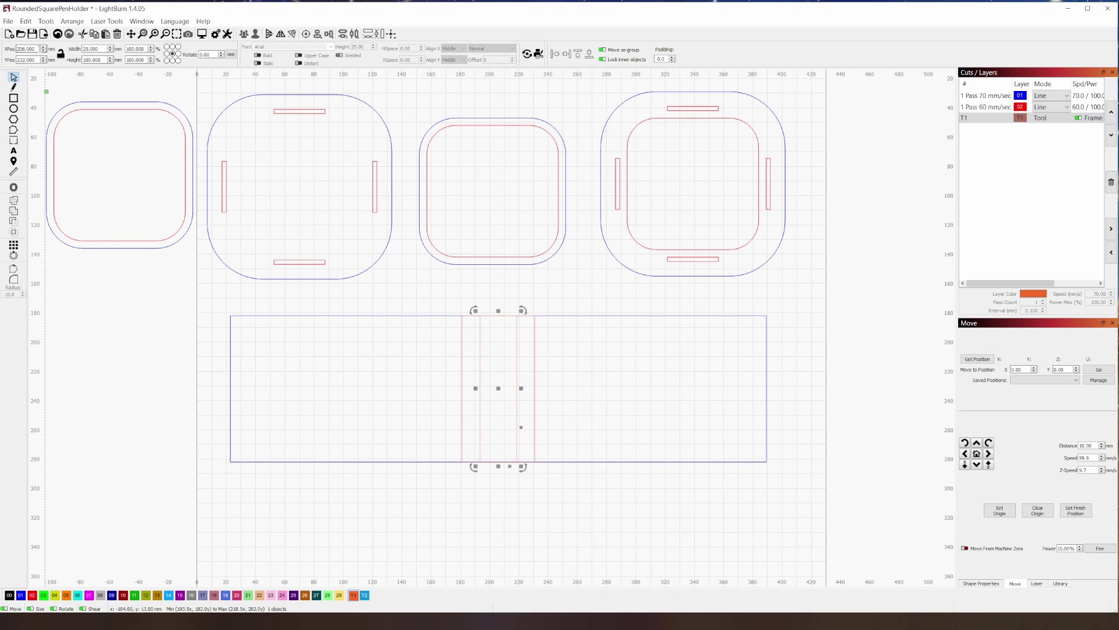
- Place the 25 mm wide guide copy inside the wall panel's right end, centred at X 376.752 mm
drag(38, 49, 9, 52)
text(25)
key(Return)
text(376.752)
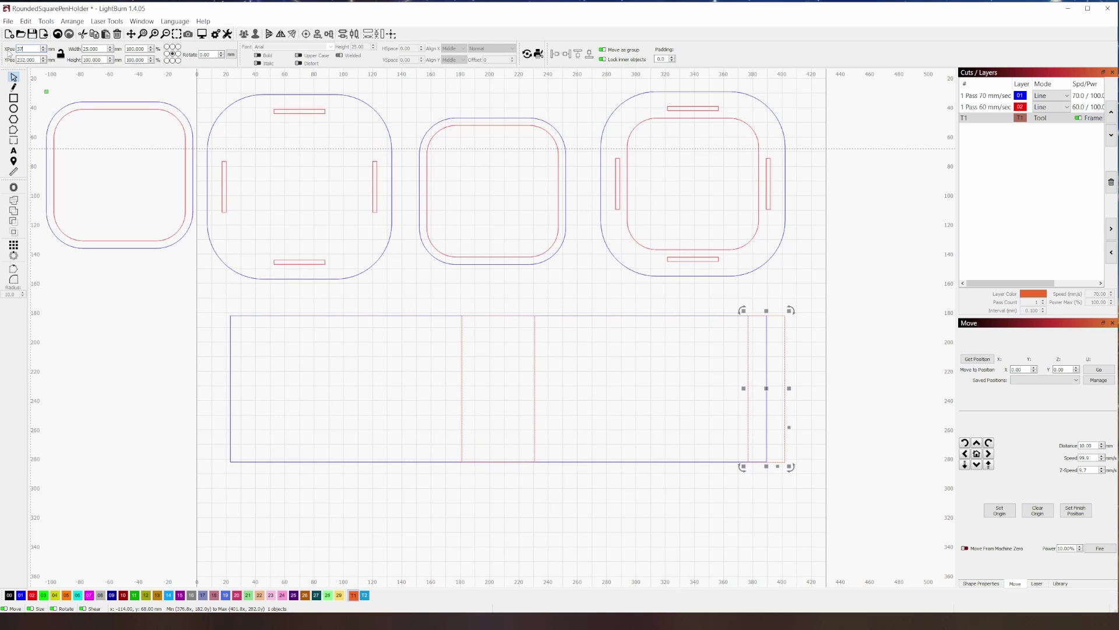
key(Return)
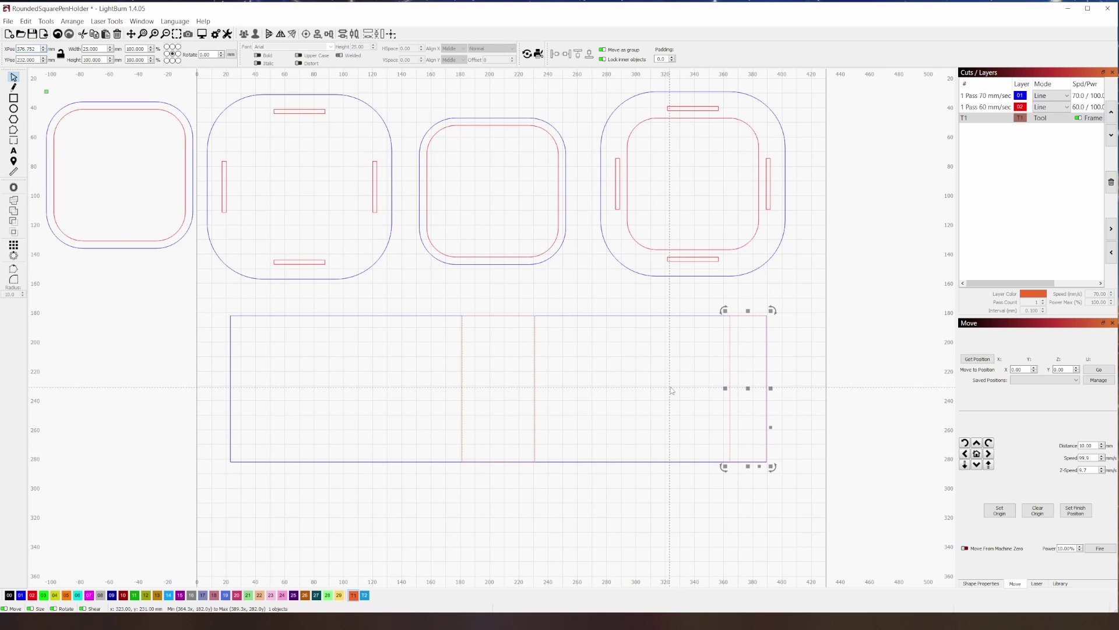
- Copy the 25 mm guide and place the copy inside the wall panel's left end, with its left edge at X 22.748 mm
key(ctrl+c)
key(ctrl+v)
shift+click(618, 316)
click(306, 34)
click(481, 341)
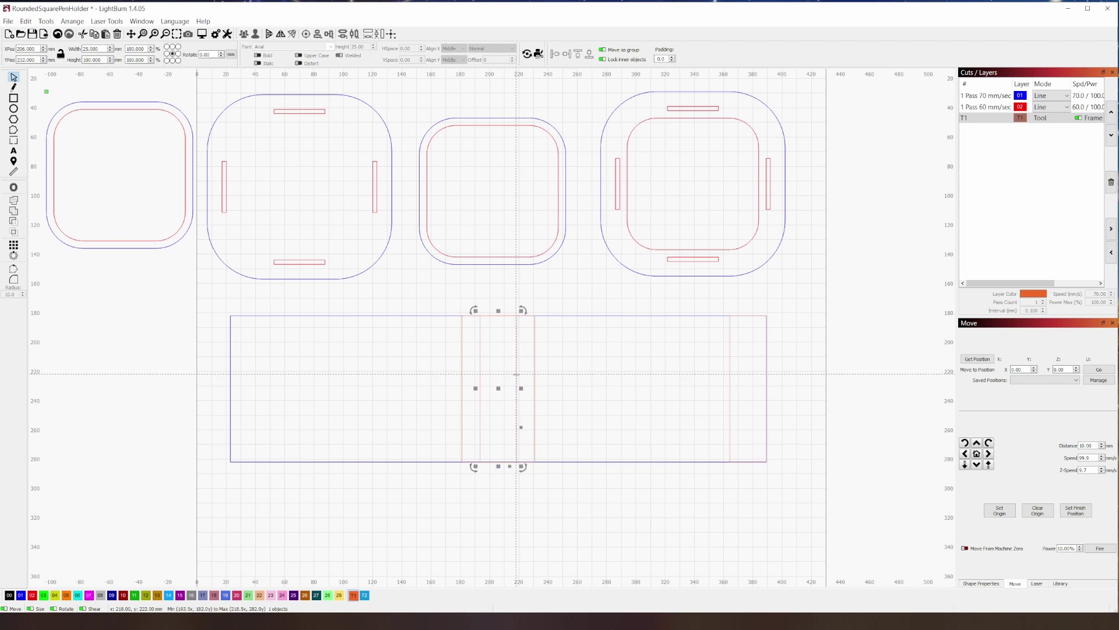
drag(38, 49, 8, 53)
text(22.748)
key(Return)
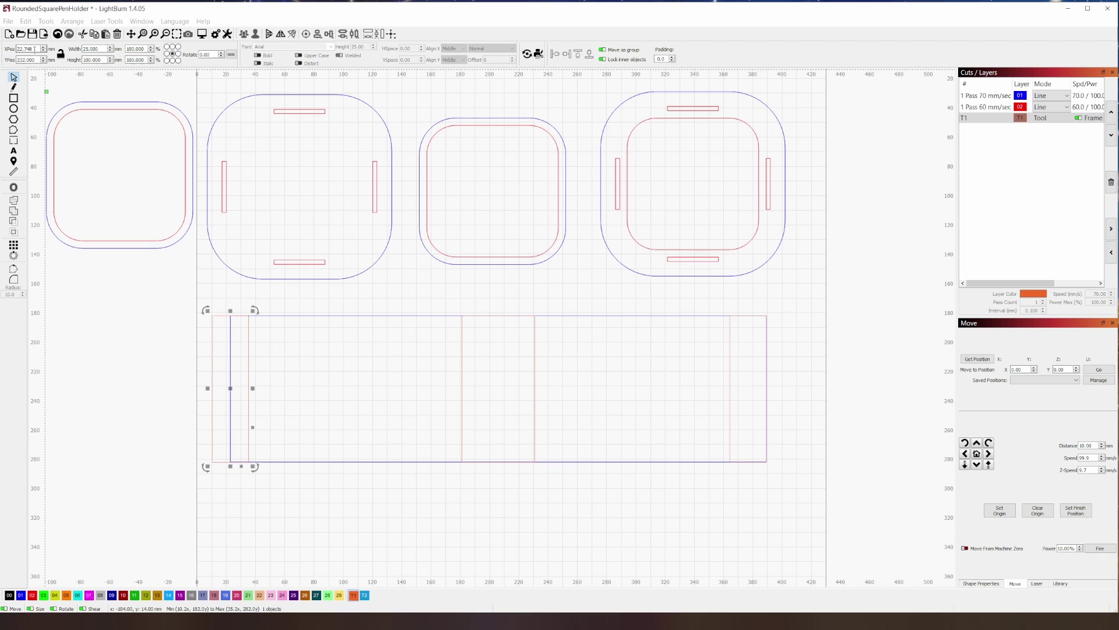
key(ctrl+z)
key(ctrl+z)
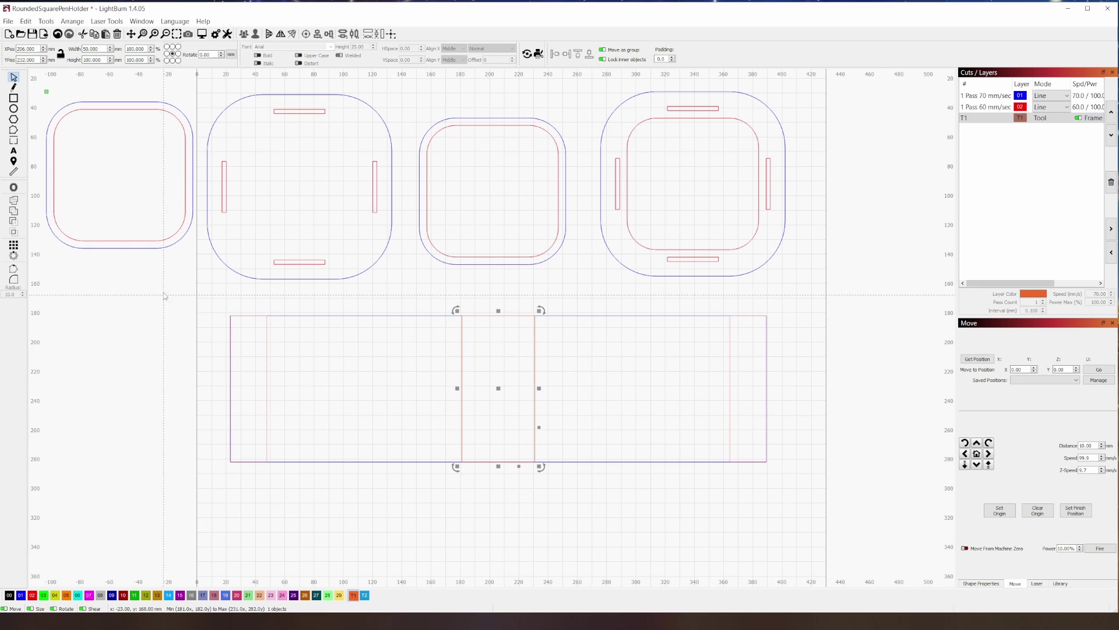
- Move a copy of the central 50 mm guide into the right half of the panel, centred at X 297.62 mm
double_click(23, 49)
text(242.)
key(Return)
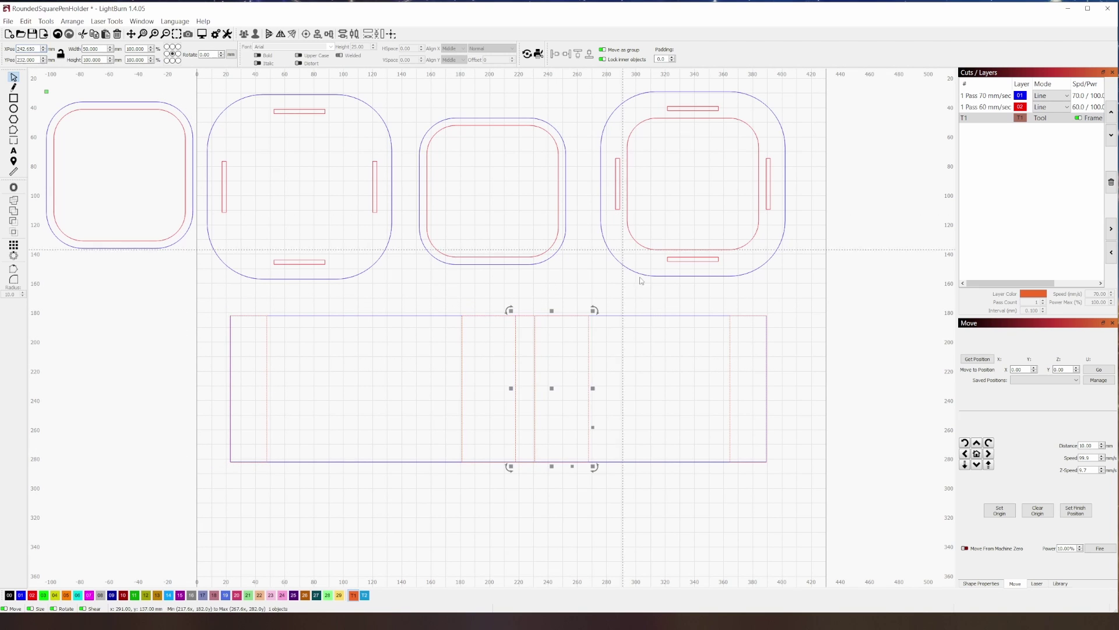
drag(553, 391, 628, 393)
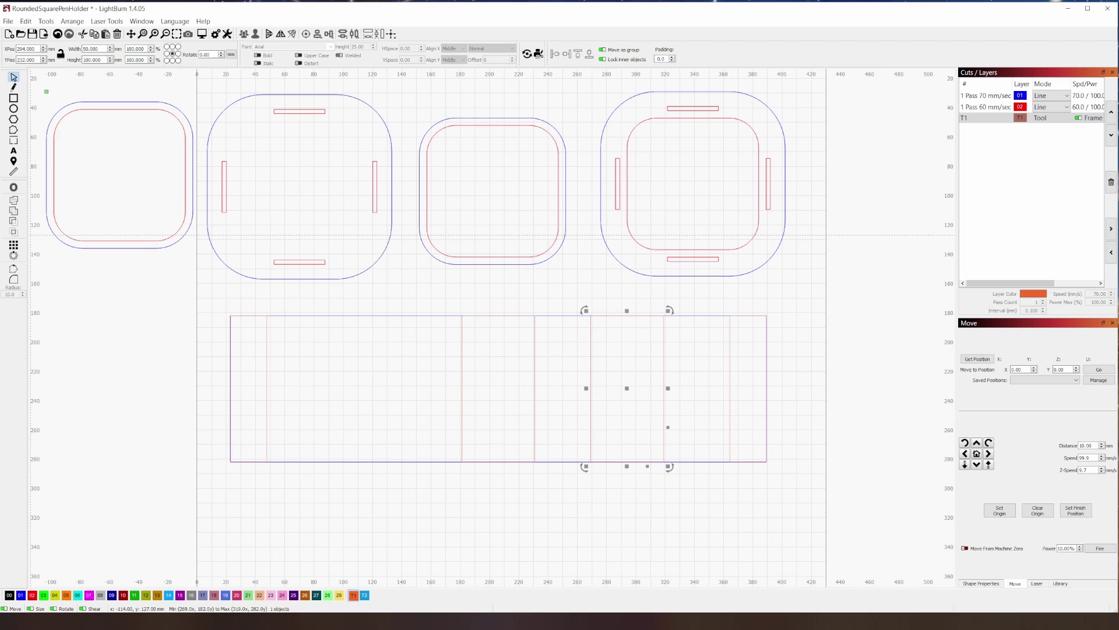
double_click(26, 49)
text(297.62)
key(Return)
- Duplicate the central 50 mm guide and place the copy in the left half of the panel, centred at X 114.375 mm
drag(635, 438, 551, 287)
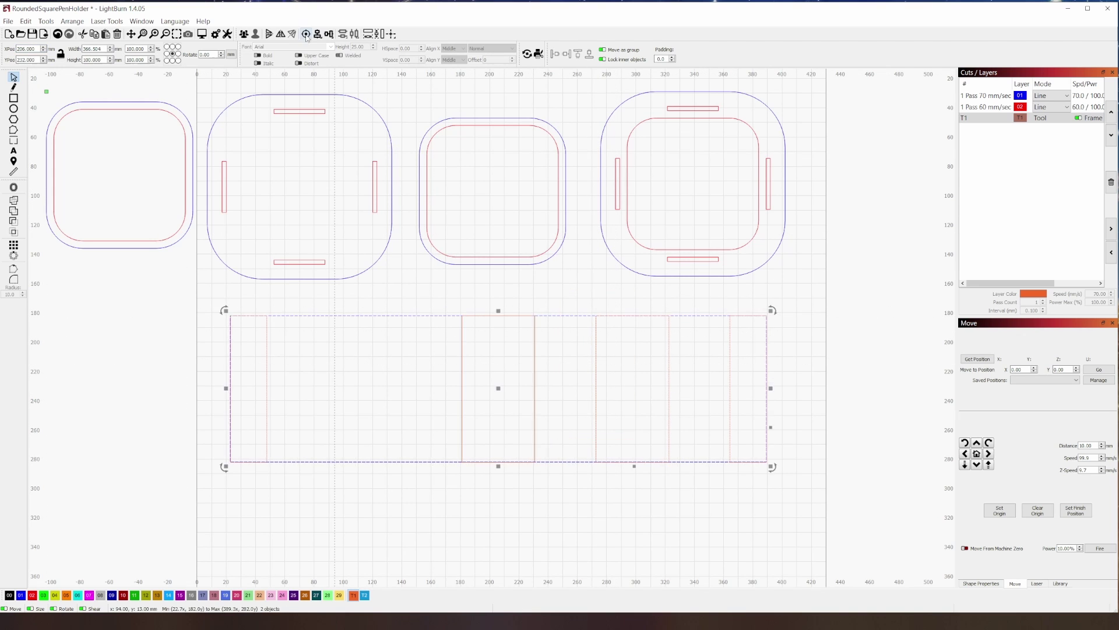
click(553, 373)
click(534, 374)
key(ctrl+d)
double_click(25, 49)
text(114.375)
key(Return)
click(325, 493)
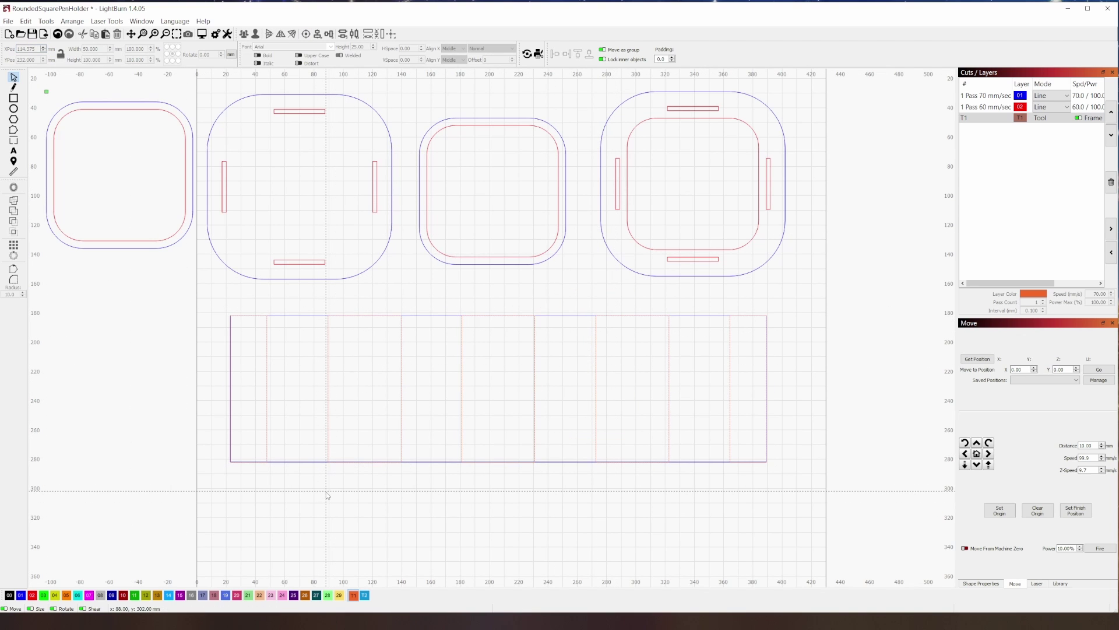
- Add a rectangle 35 mm wide by 105.6 mm high centred on the left 50 mm guide and assign it to layer 01
scroll(387, 369, up, 3)
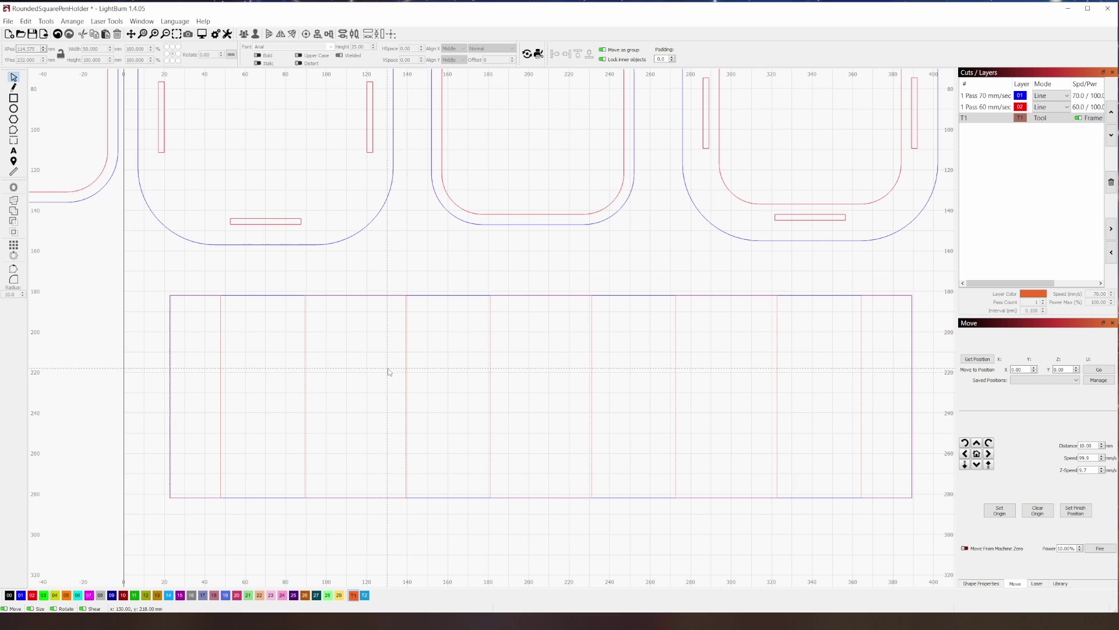
scroll(359, 362, up, 2)
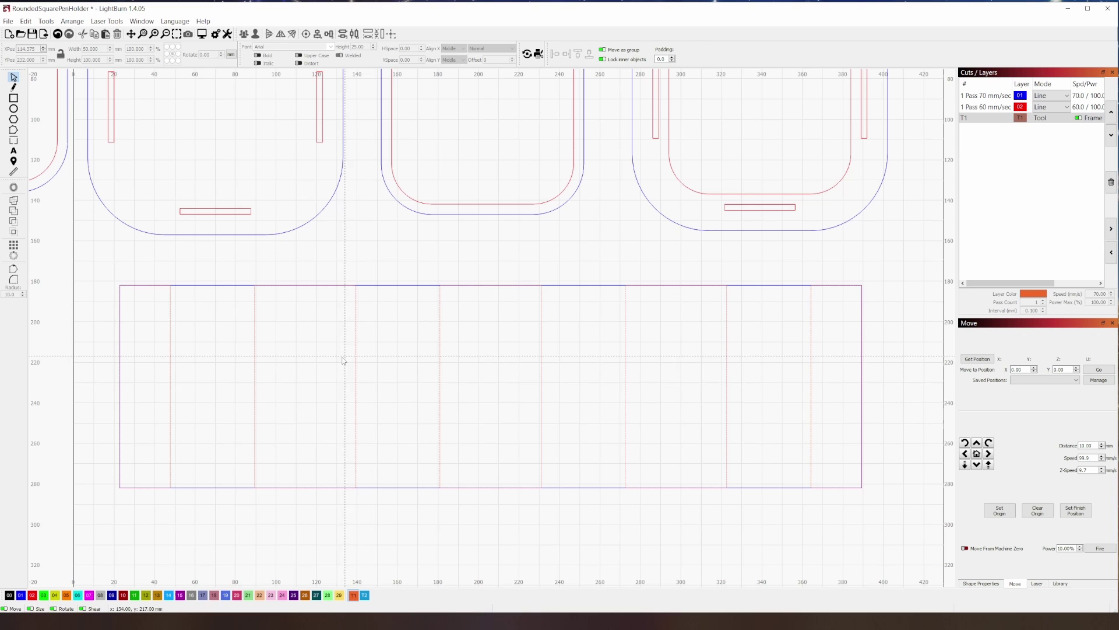
key(ctrl+v)
shift+click(356, 325)
click(306, 34)
key(Escape)
click(355, 321)
double_click(91, 49)
text(35)
key(Return)
key(Return)
click(21, 596)
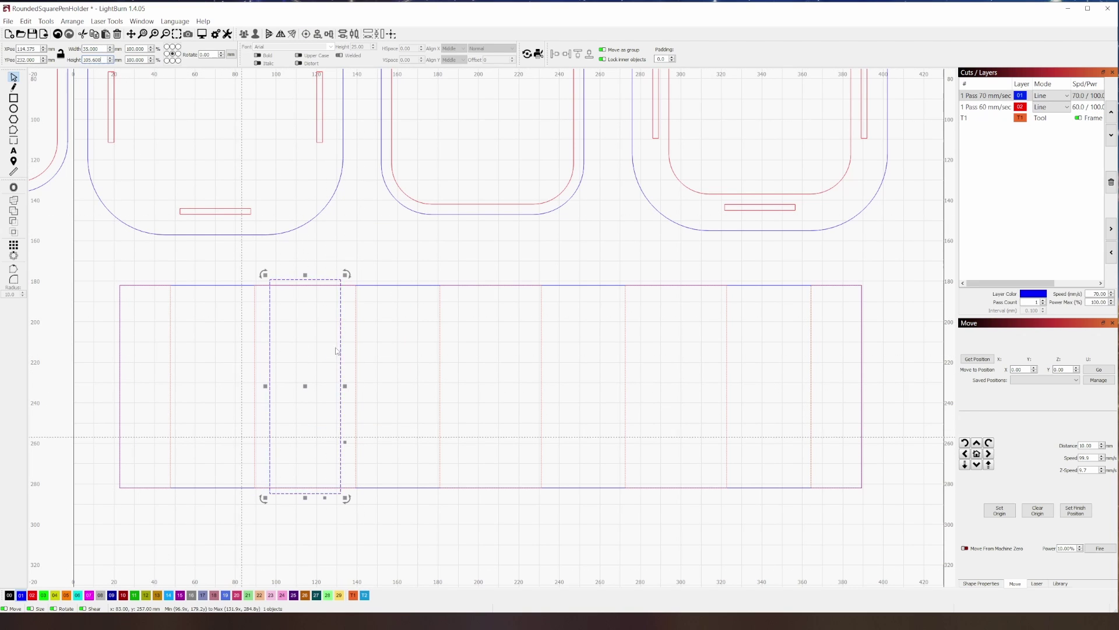
- Add a 35 by 105.6 mm tab rectangle centred on the middle 50 mm guide and assign it to layer 01
key(Escape)
click(542, 315)
key(ctrl+v)
shift+click(541, 341)
click(306, 34)
click(487, 286)
double_click(91, 49)
text(35)
key(Tab)
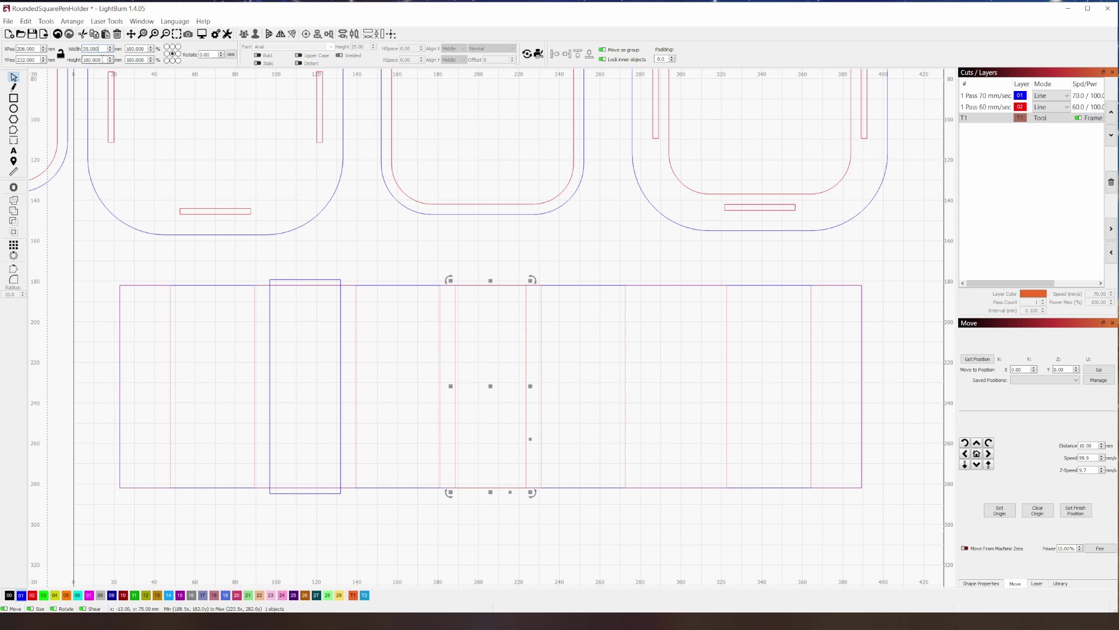
text(105.6)
click(21, 595)
- Add a 35 by 105.6 mm tab rectangle centred on the right 50 mm guide and assign it to layer 01
click(626, 318)
key(ctrl+v)
shift+click(625, 333)
click(306, 34)
click(625, 321)
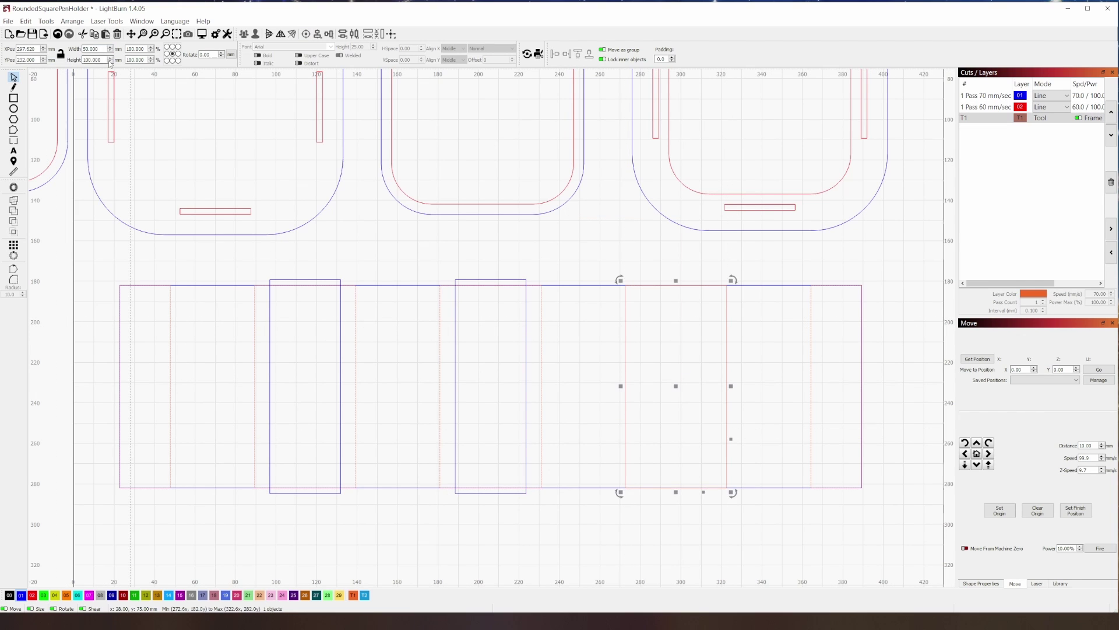
double_click(91, 49)
text(35)
key(Tab)
text(105.6)
key(Return)
click(21, 595)
- Add a tab rectangle 17.5 mm wide by 105.6 mm high, flush with the wall panel's right end
key(ctrl+z)
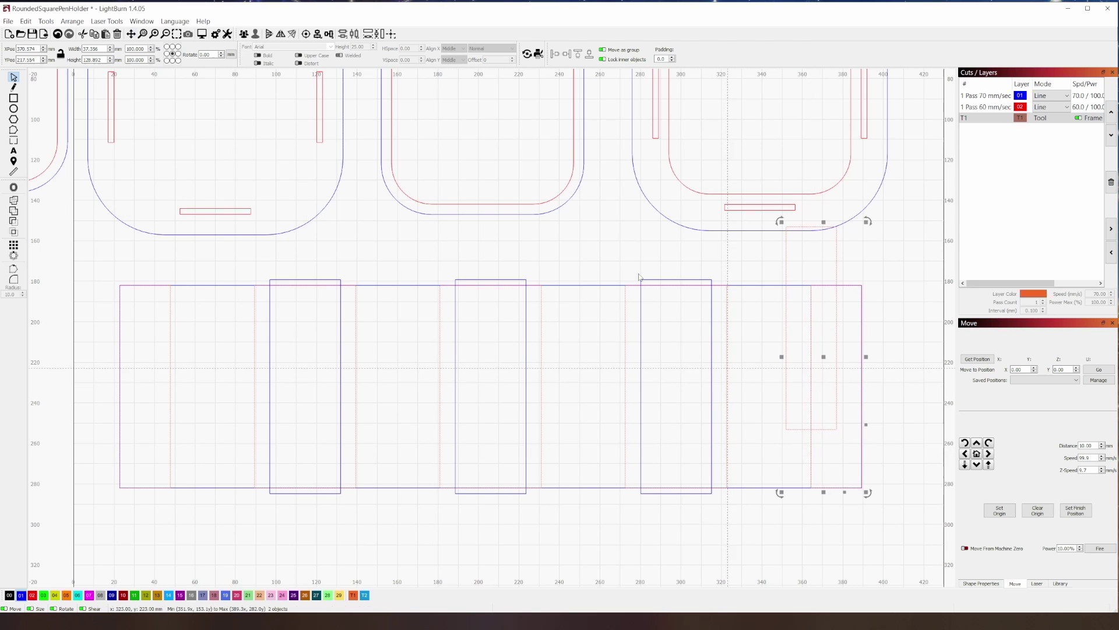
text(17.5)
key(Return)
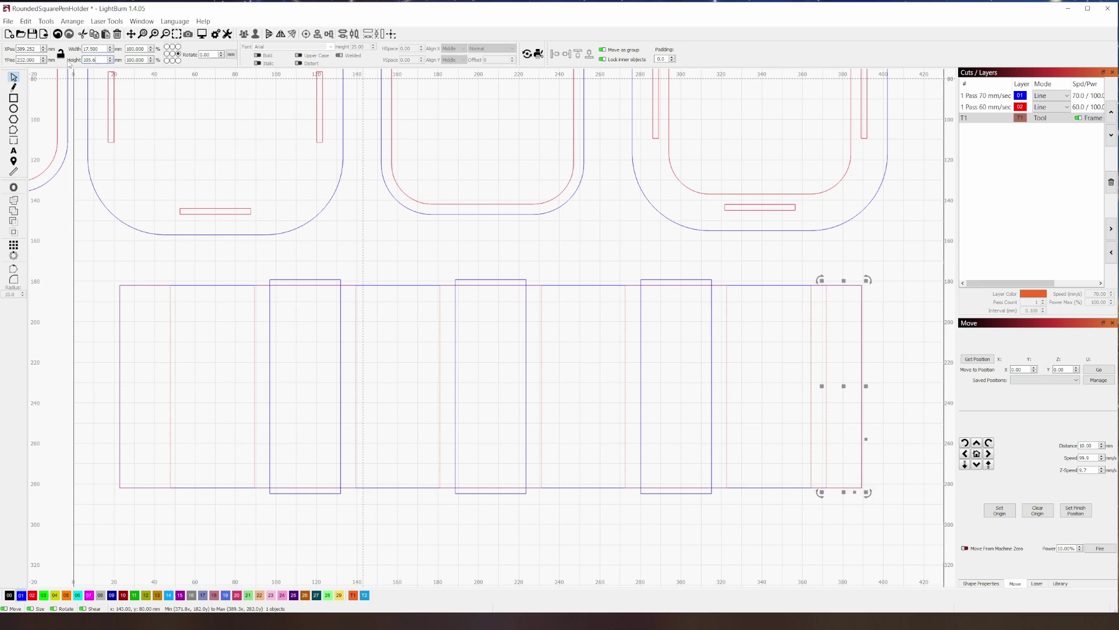
- Set the guide rectangle at the panel's left end to 17.5 mm wide by 105.6 mm high and assign it to layer 01
click(169, 330)
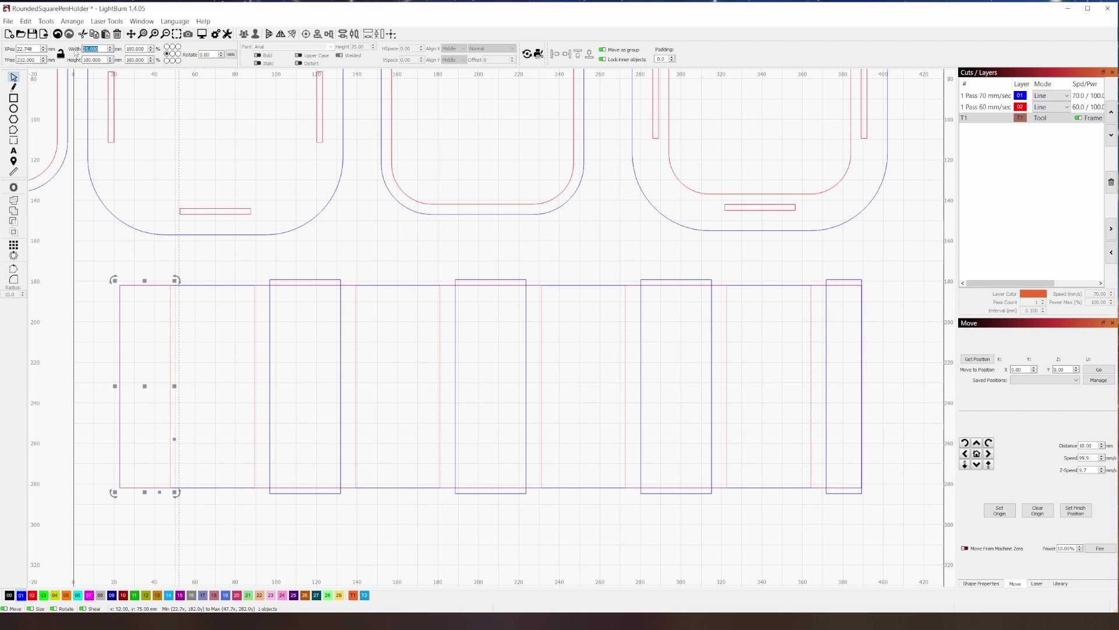
text(17.5)
key(Return)
drag(102, 60, 80, 61)
text(105.6)
key(Return)
click(21, 595)
- Select the five tab rectangles together with the wall panel and merge them into a single outline
click(221, 301)
click(155, 294)
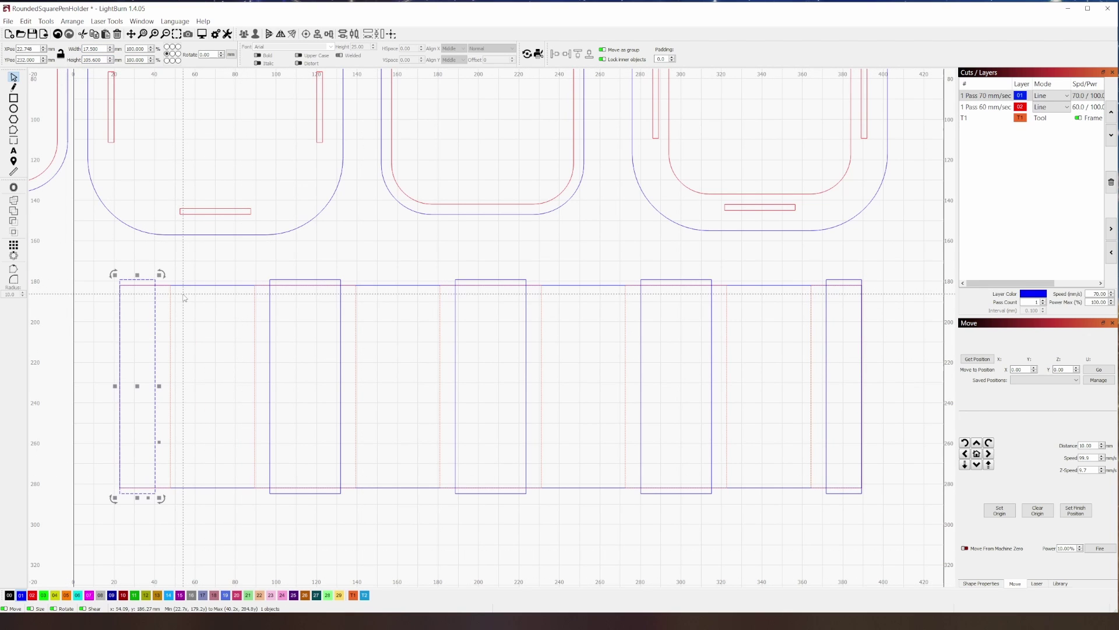
shift+click(340, 493)
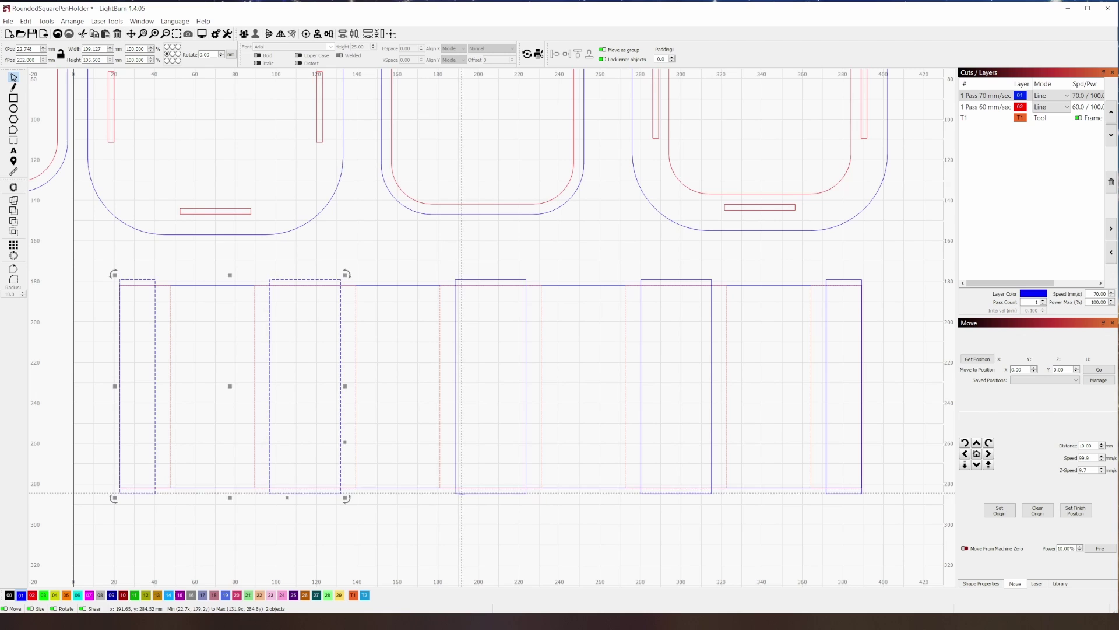
shift+click(462, 492)
shift+click(653, 493)
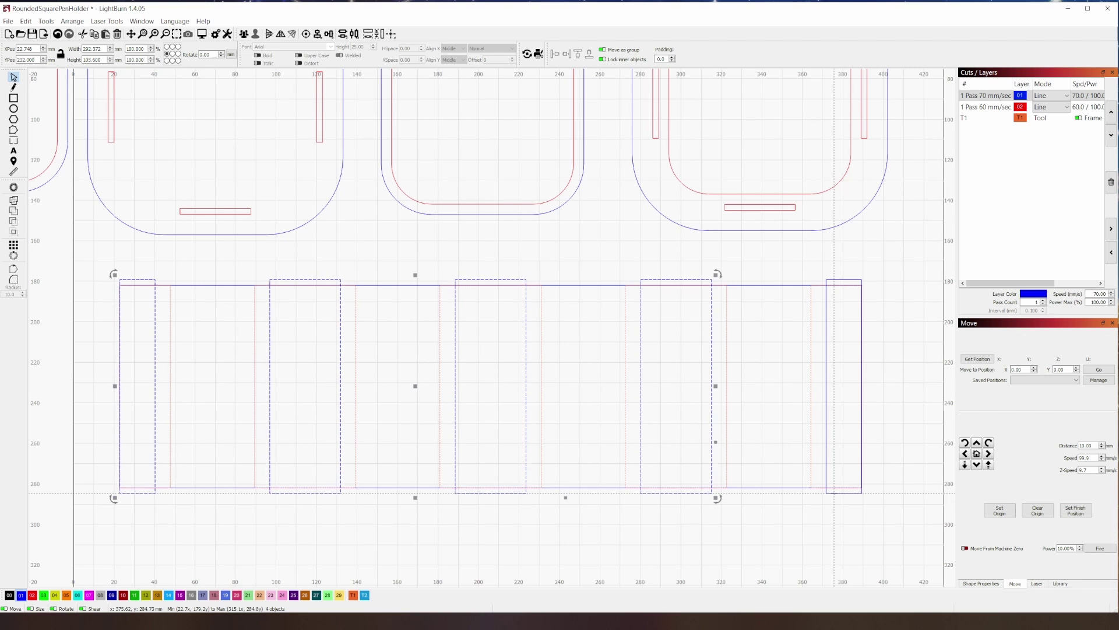
shift+click(834, 493)
shift+click(758, 487)
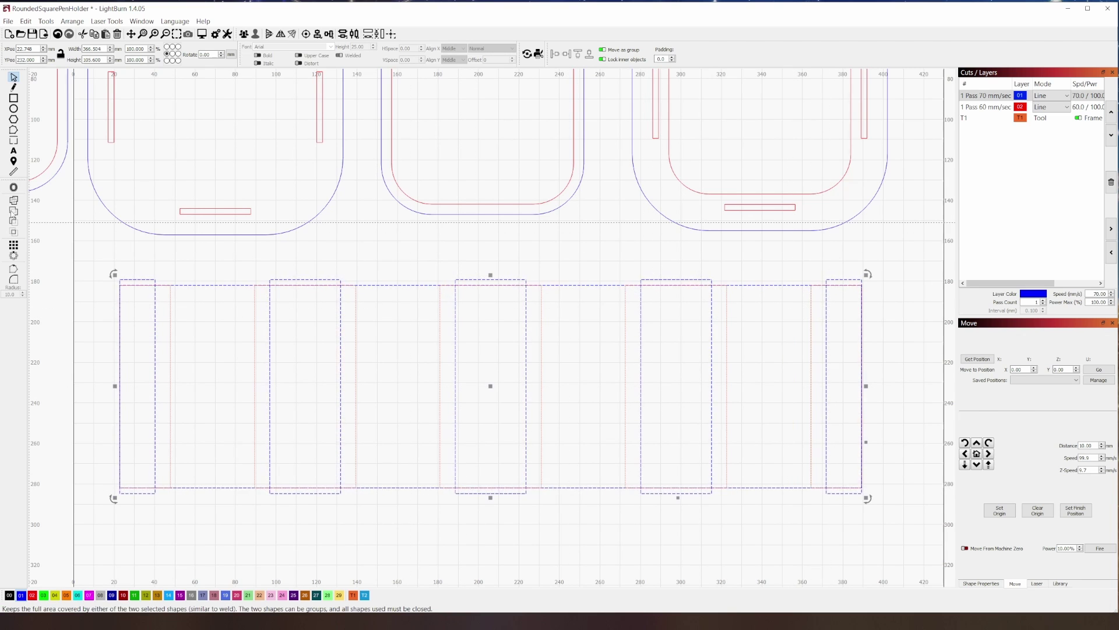
click(13, 211)
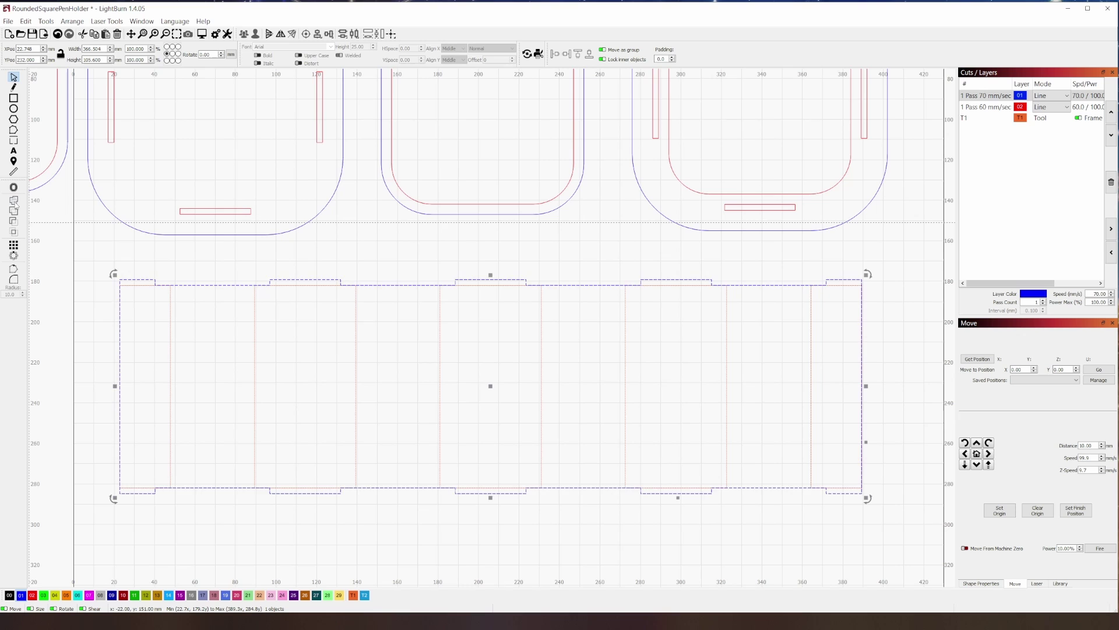
click(263, 266)
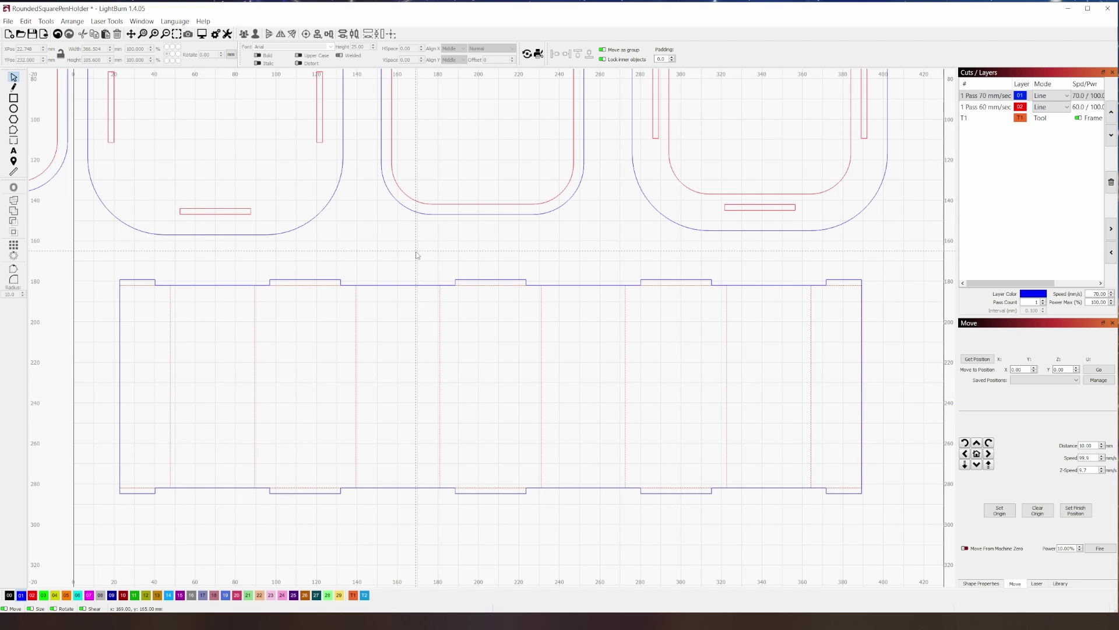
- Draw a rectangle 5 mm wide by 50 mm high against the panel's right edge and centre it vertically on the panel
scroll(417, 254, down, 3)
scroll(607, 309, up, 5)
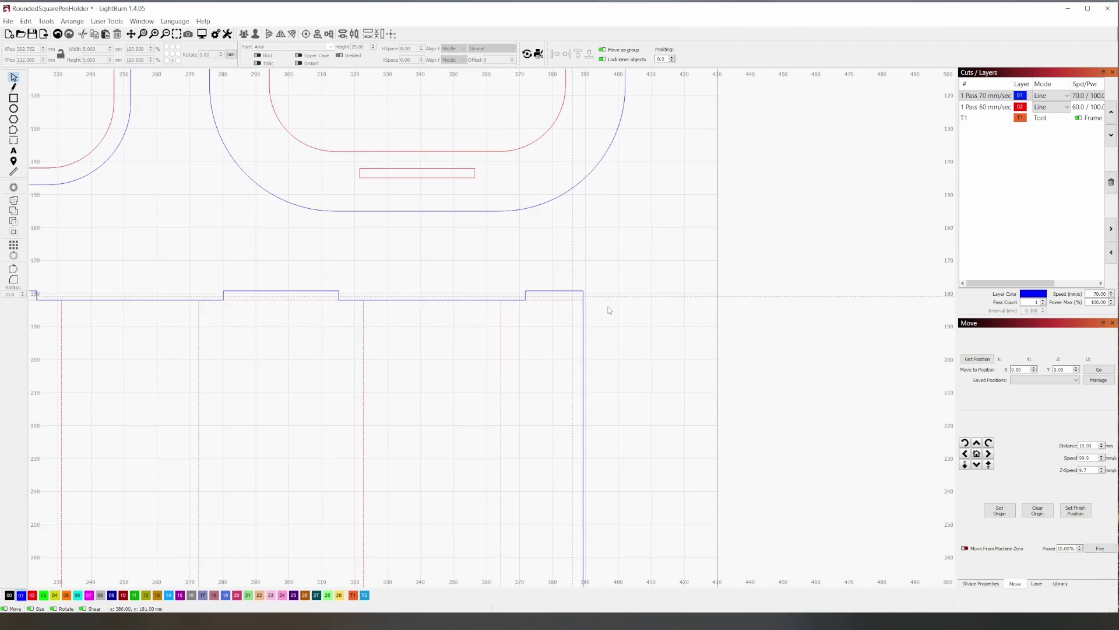
key(ctrl+r)
drag(601, 229, 627, 408)
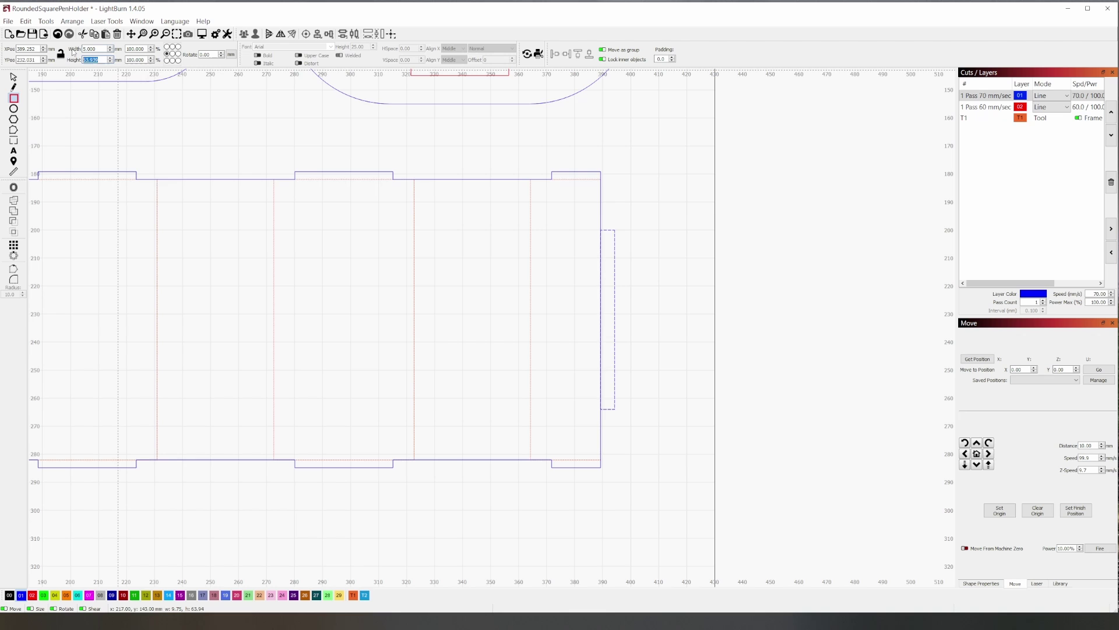
click(16, 80)
shift+click(174, 179)
click(329, 34)
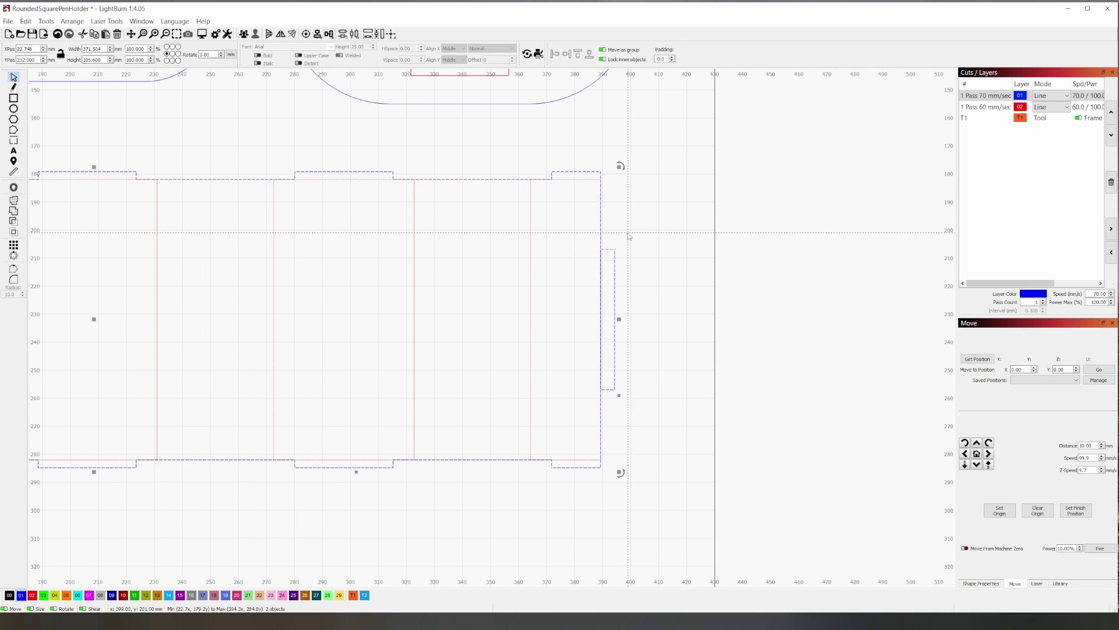
- Shift the 5 by 50 mm rectangle away from the panel so that its left edge sits at X 390.252 mm
click(630, 235)
click(610, 249)
shift+click(600, 215)
ctrl+click(121, 181)
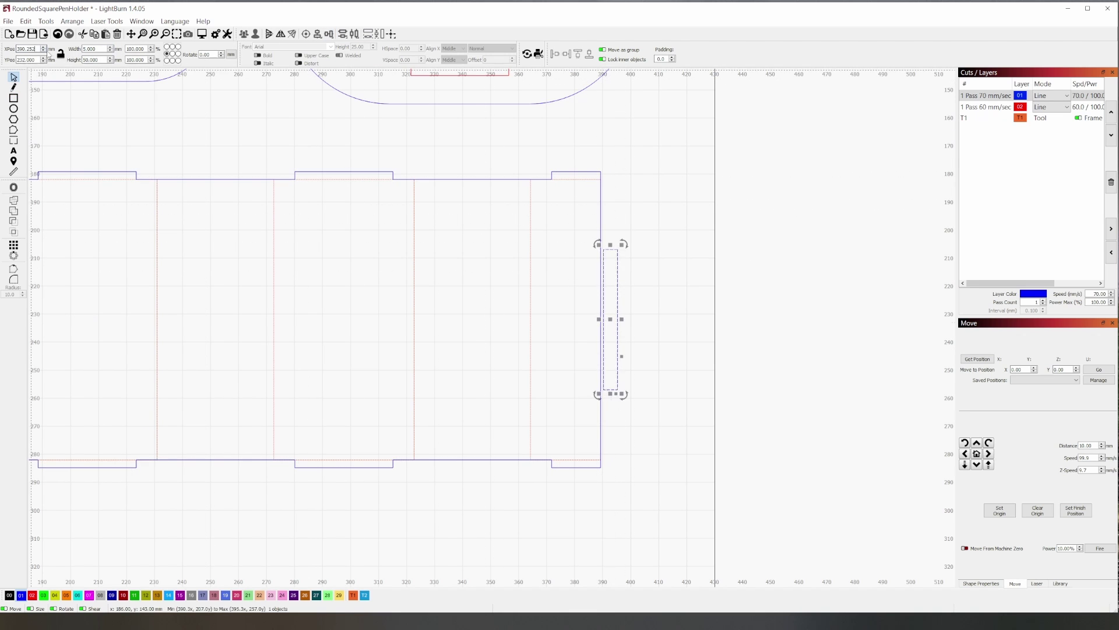
- Draw two 5 by 4 mm helper rectangles inside the upper and lower ends of the 5 by 50 mm rectangle
scroll(614, 308, up, 4)
click(14, 98)
drag(594, 195, 621, 228)
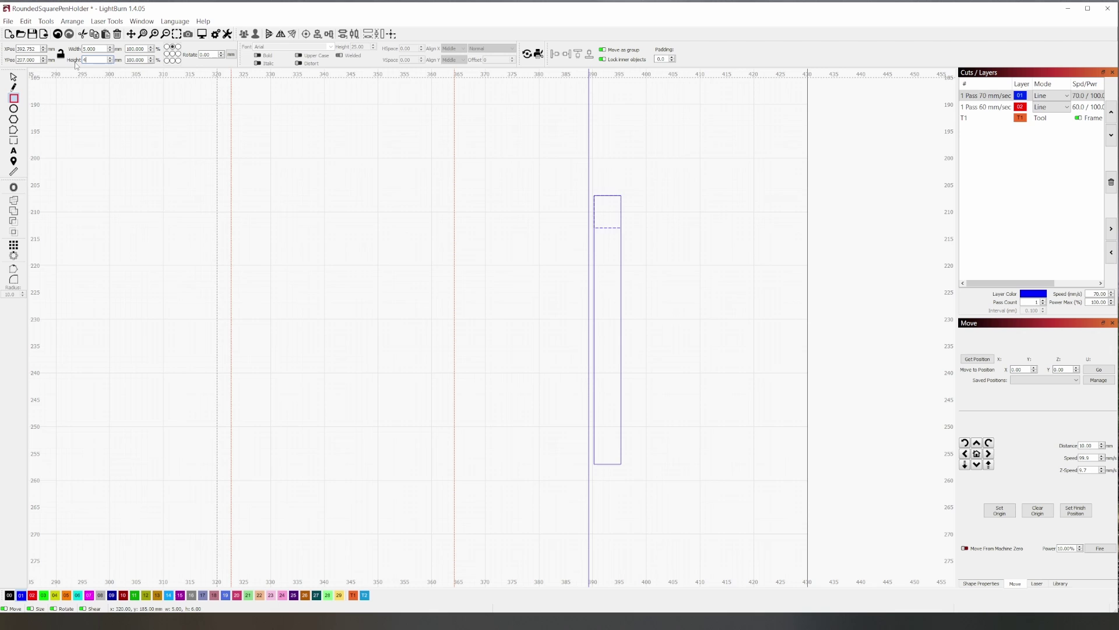
drag(621, 465, 594, 439)
click(173, 61)
drag(99, 60, 78, 64)
text(50)
key(Return)
- Convert the 5 by 50 mm rectangle to a path and edit its nodes where the helper rectangles meet the inner edge
right_click(619, 297)
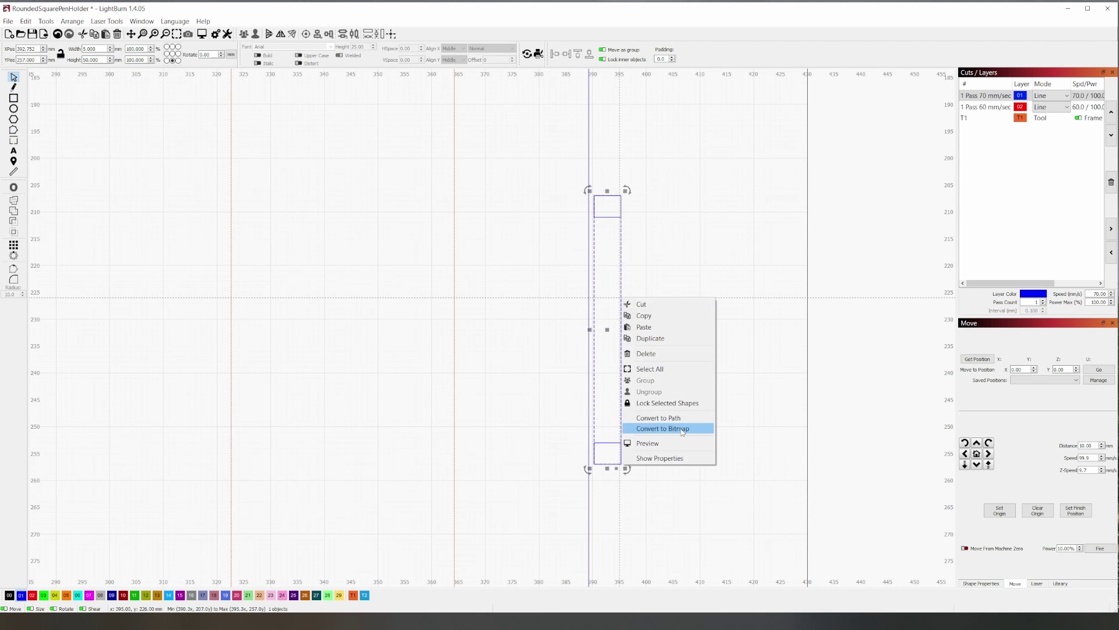
click(670, 427)
scroll(602, 211, up, 5)
scroll(584, 278, down, 5)
scroll(630, 414, up, 6)
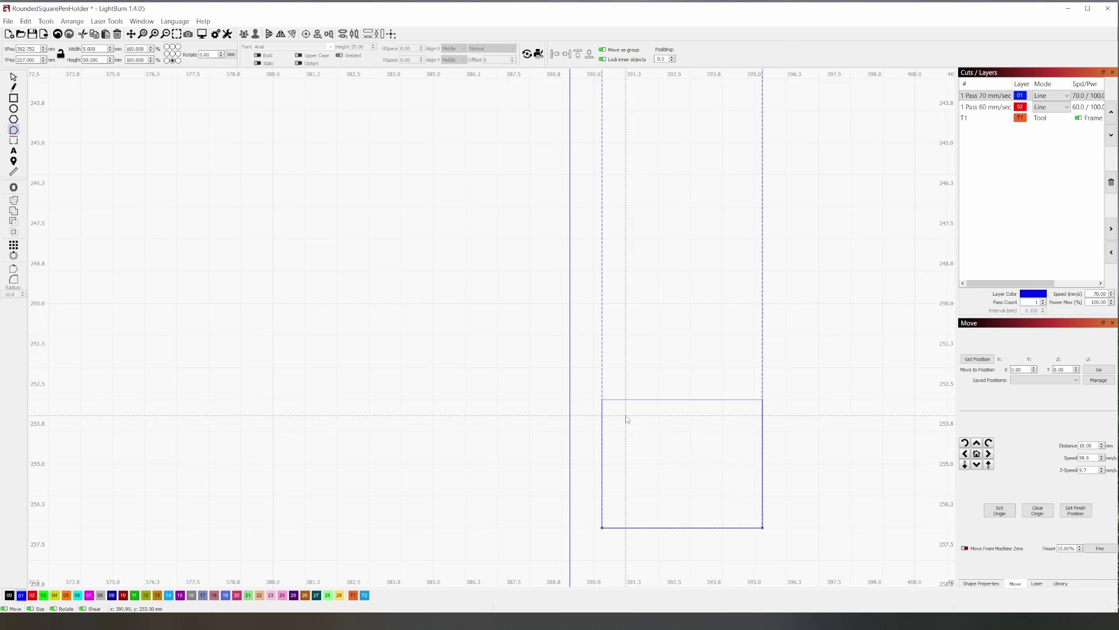
scroll(633, 411, down, 6)
- Delete both 5 by 4 mm helper rectangles
key(Escape)
click(643, 410)
key(Delete)
click(646, 184)
key(Delete)
- Remove the two inner corners of the 5 by 50 mm shape to make a trapezoid with ends slanting in by 4 mm
click(662, 236)
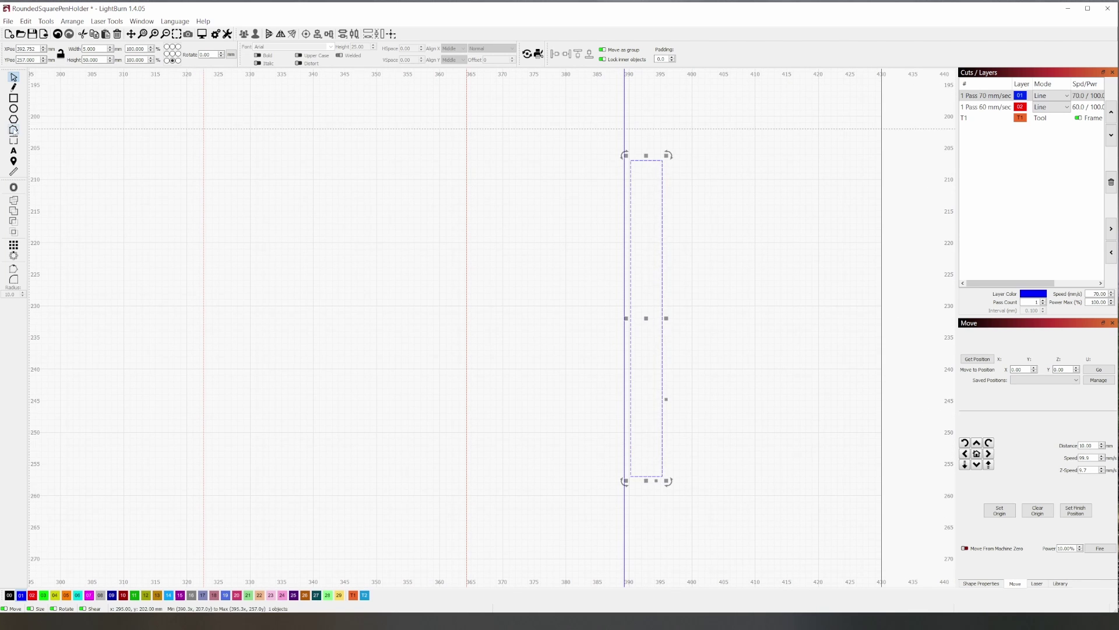
key(ctrl+grave)
key(d)
key(Escape)
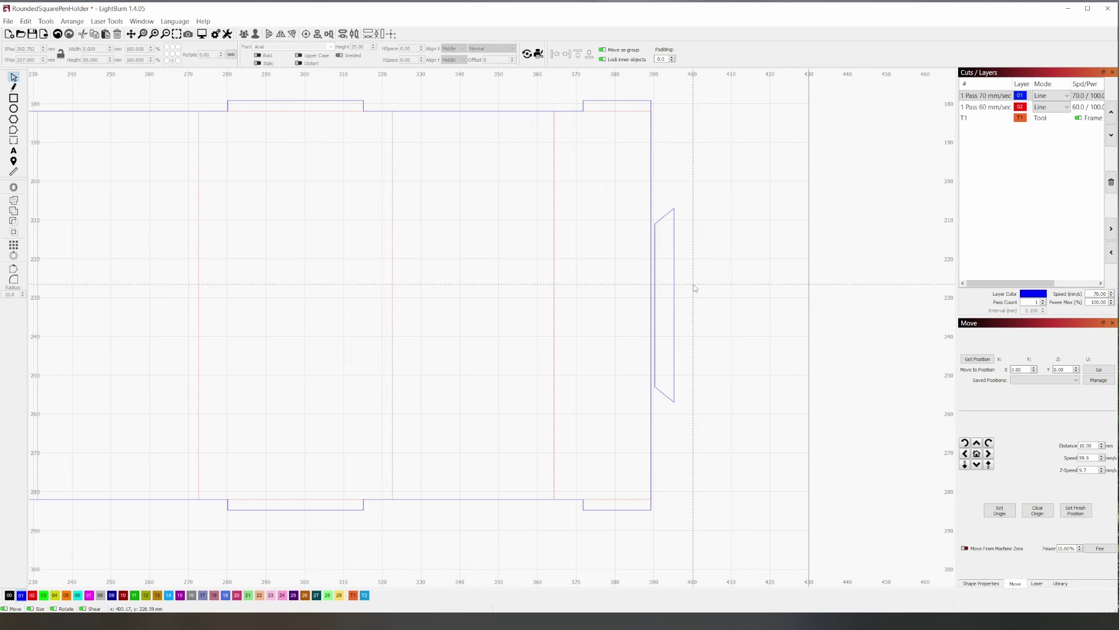
- Copy the trapezoid and move the copy over towards the wall panel's left end
click(674, 301)
key(ctrl+c)
key(ctrl+v)
drag(676, 304, 166, 294)
click(710, 324)
click(295, 307)
- Move the original trapezoid flush against the panel's right edge and weld it to the wall outline
click(674, 281)
click(44, 50)
shift+click(651, 181)
click(14, 201)
- Position the trapezoid copy just inside the panel with its short side flush on the left edge
scroll(755, 281, down, 4)
click(751, 282)
middle_drag(166, 294, 493, 298)
drag(494, 298, 328, 328)
scroll(287, 290, up, 6)
scroll(434, 292, down, 3)
scroll(417, 292, up, 5)
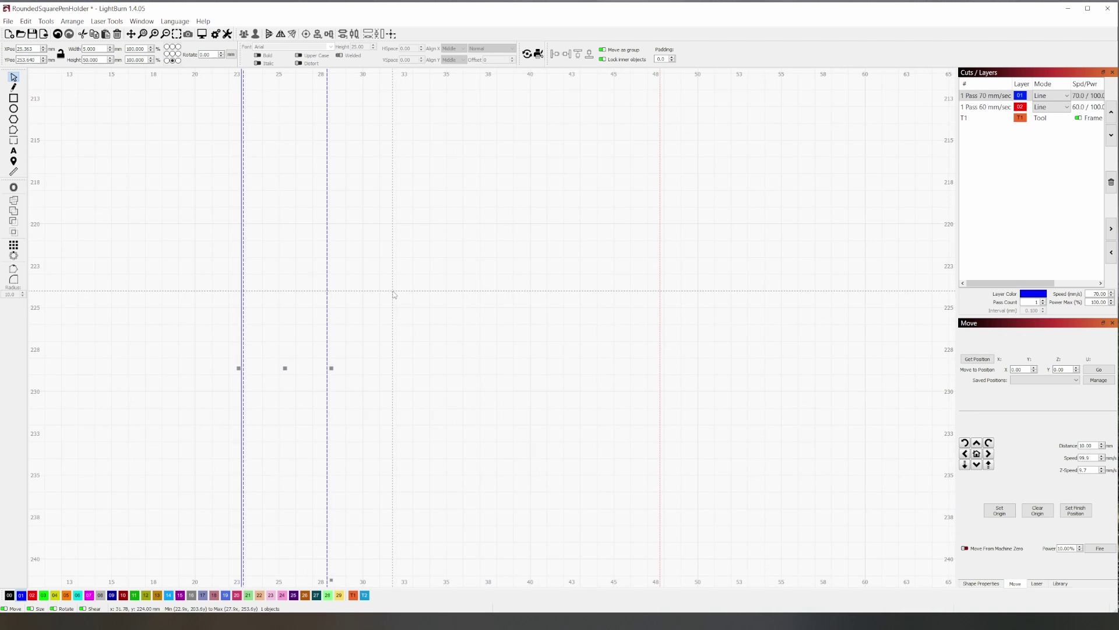
scroll(385, 292, down, 6)
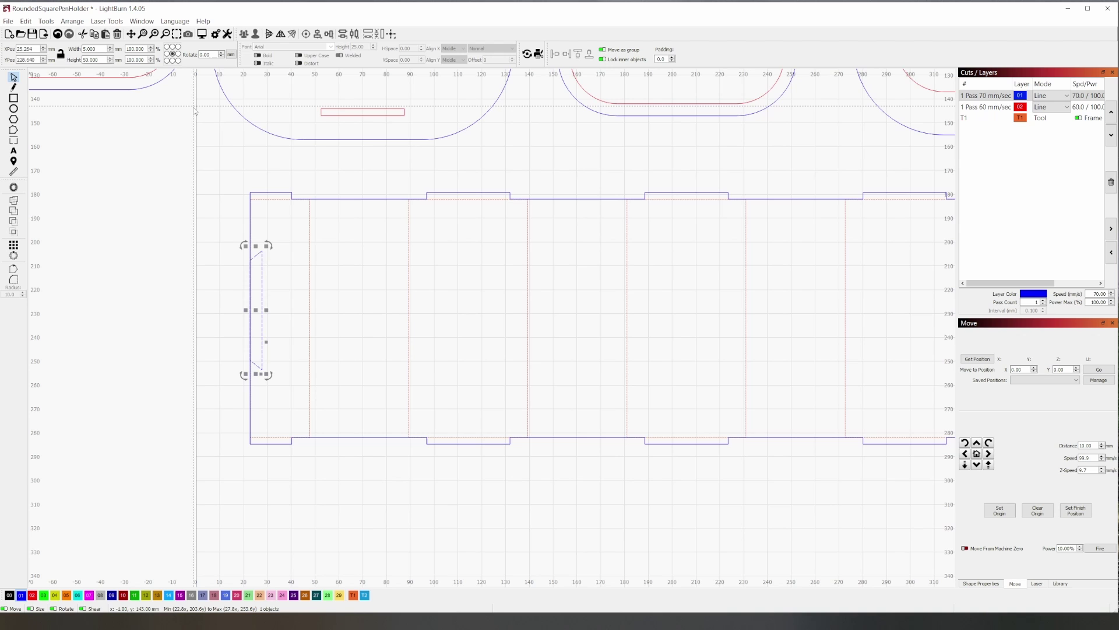
- Centre the trapezoid copy vertically on the wall panel and subtract it from the left edge to form a notch
shift+click(250, 223)
click(329, 33)
click(14, 222)
click(202, 296)
scroll(428, 482, down, 2)
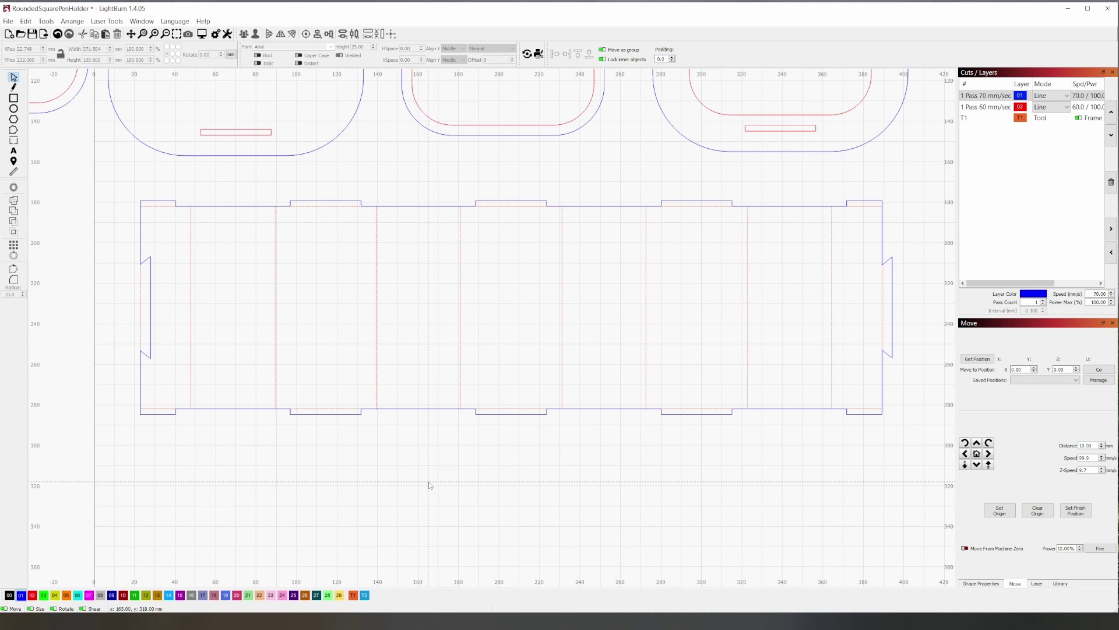
- Examine the 0, 1 and 1.5 mm living-hinge samples in the LiveHinge project
middle_drag(418, 478, 424, 476)
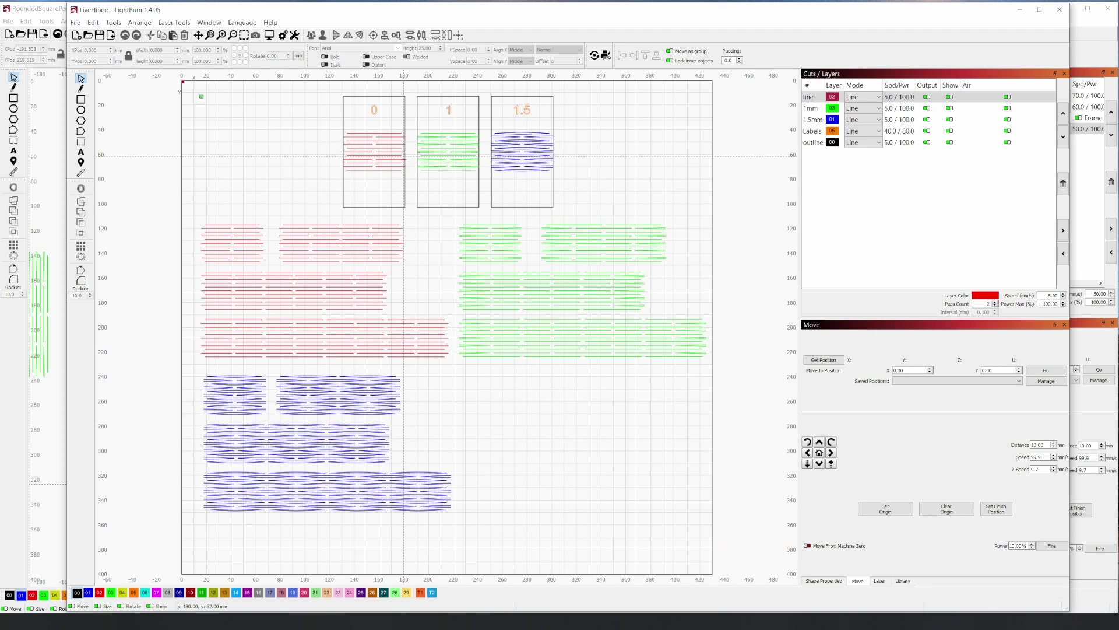
scroll(420, 157, up, 5)
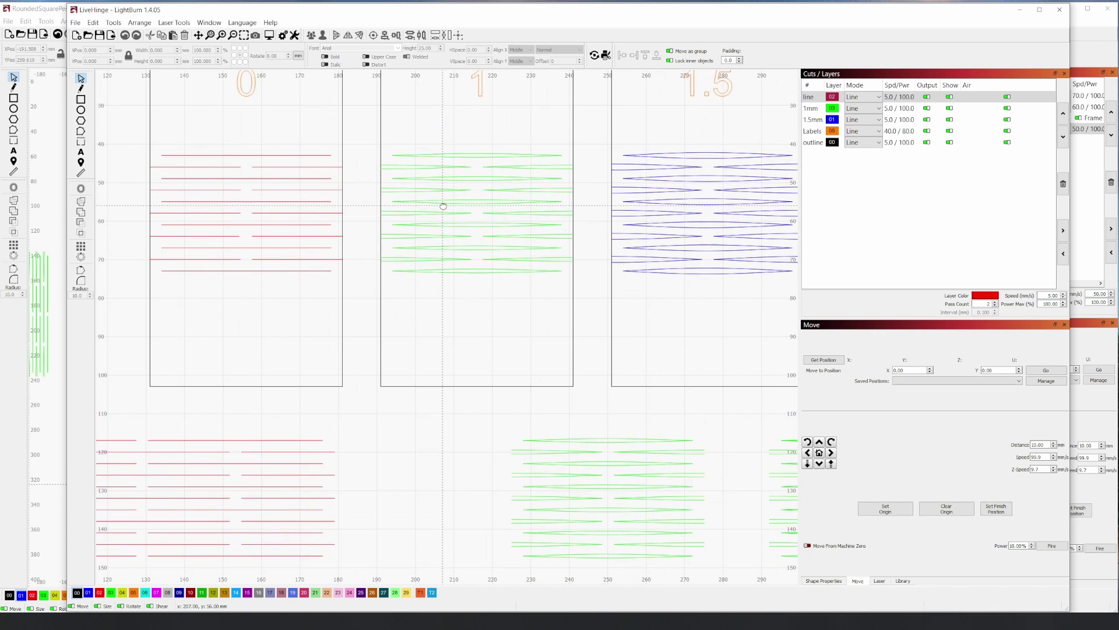
middle_drag(473, 221, 473, 281)
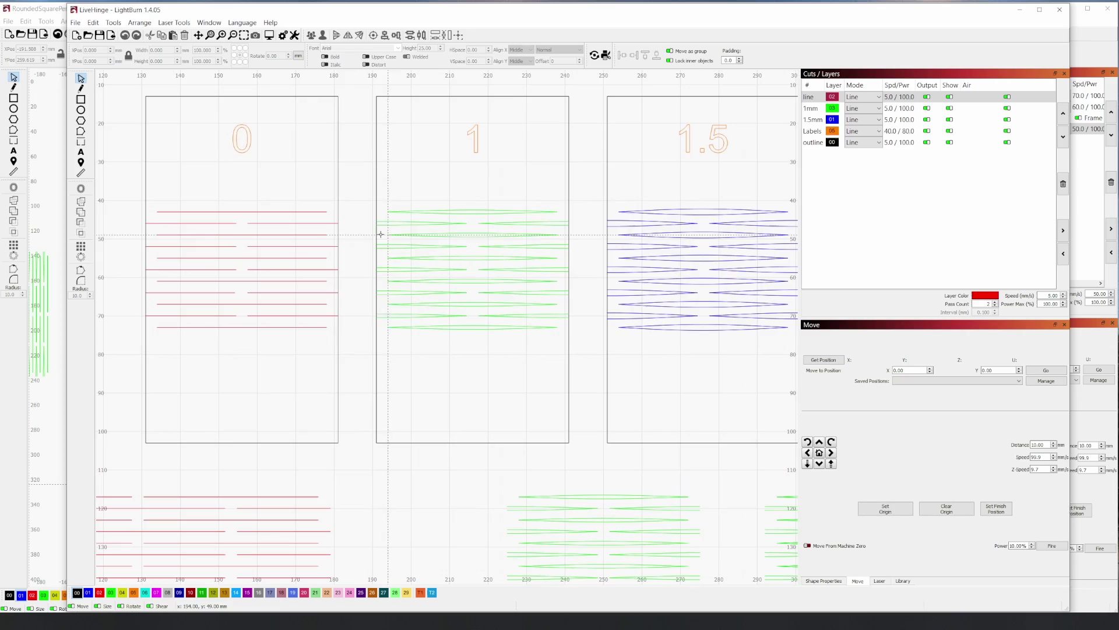
scroll(325, 218, down, 5)
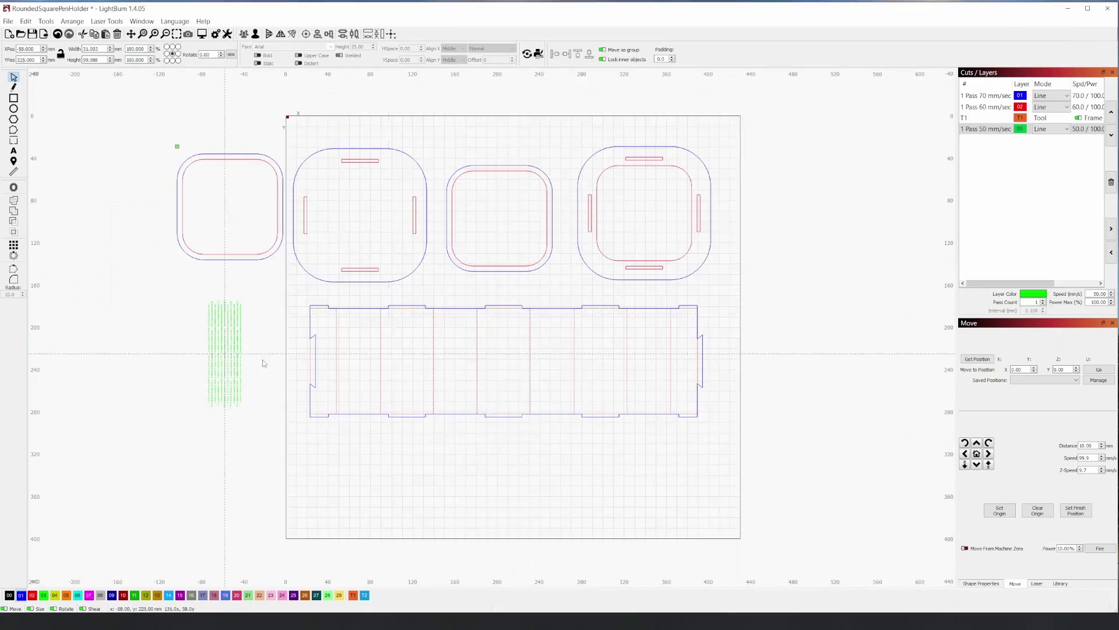
- Fit the 1 mm hinge pattern into the wall panel's first hinge section, flush with its left guide line, on the red 60 mm/sec layer
scroll(245, 350, up, 6)
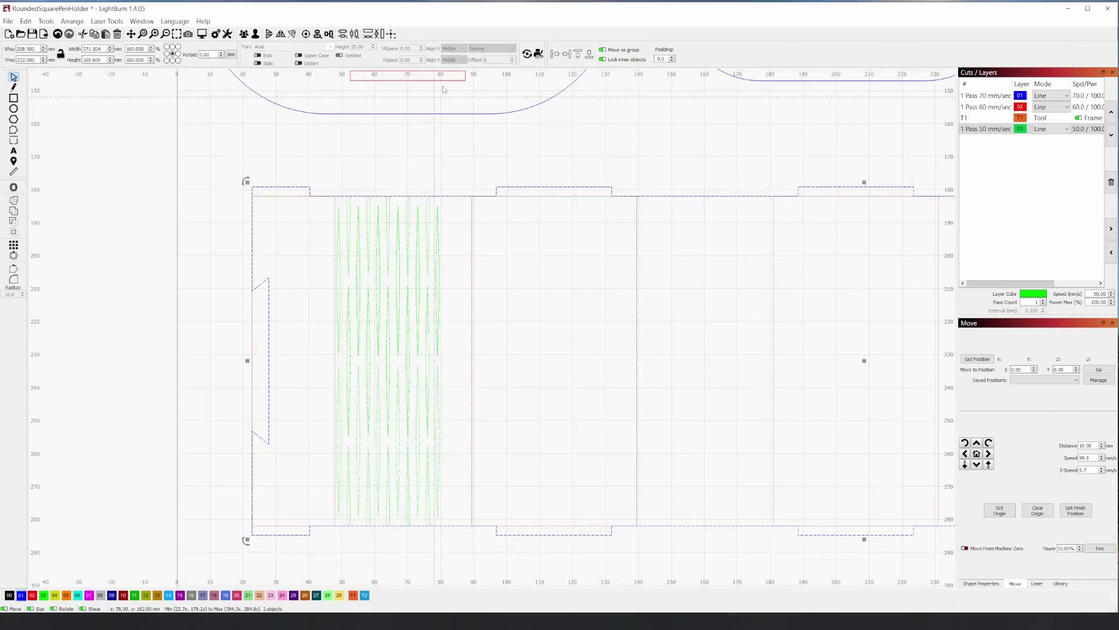
middle_drag(325, 335, 237, 335)
click(237, 335)
scroll(259, 260, up, 4)
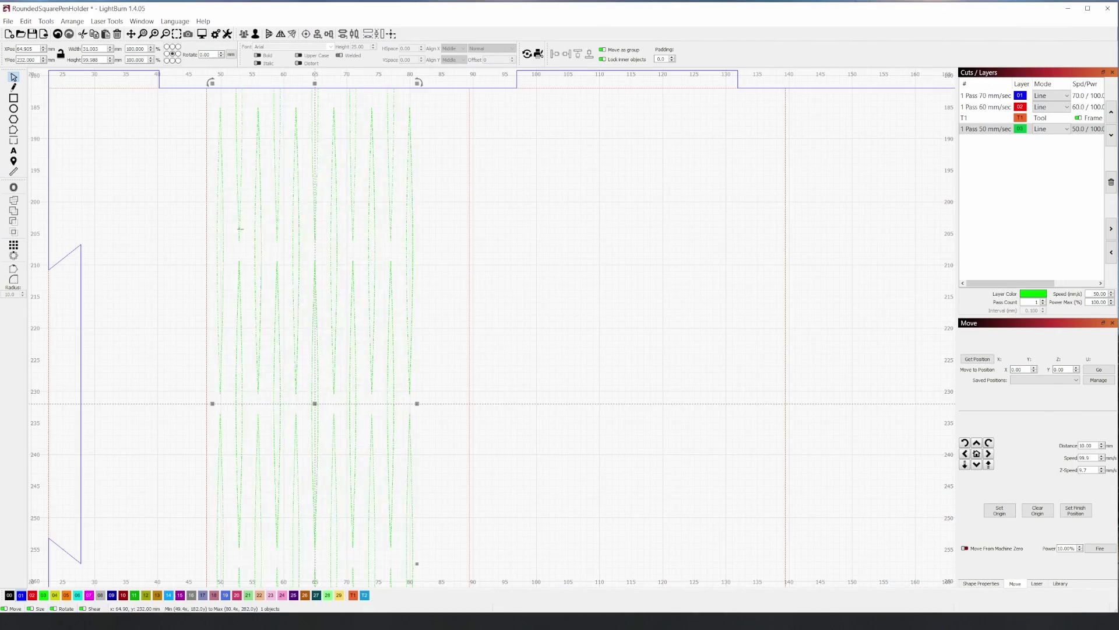
key(ctrl+z)
key(ctrl+z)
key(ctrl+z)
key(ctrl+z)
key(ctrl+z)
key(ctrl+z)
key(ctrl+z)
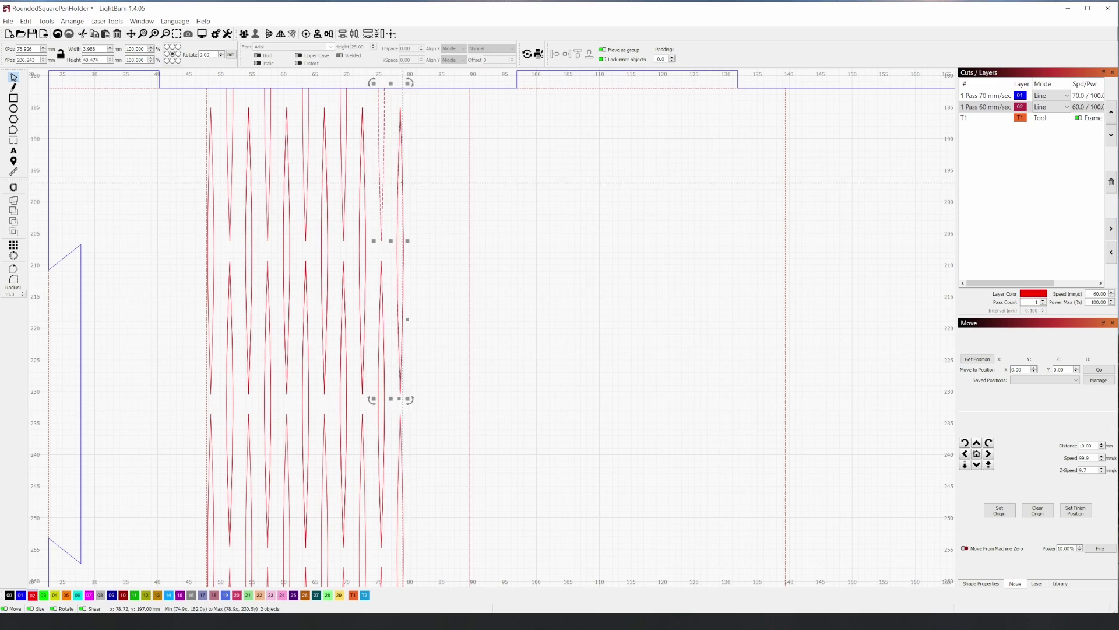
- Copy the last two columns of hinge cuts and place the copy beside them to continue the pattern to the right
click(402, 248)
shift+click(383, 271)
scroll(402, 247, up, 1)
click(404, 247)
shift+click(381, 274)
scroll(474, 123, down, 3)
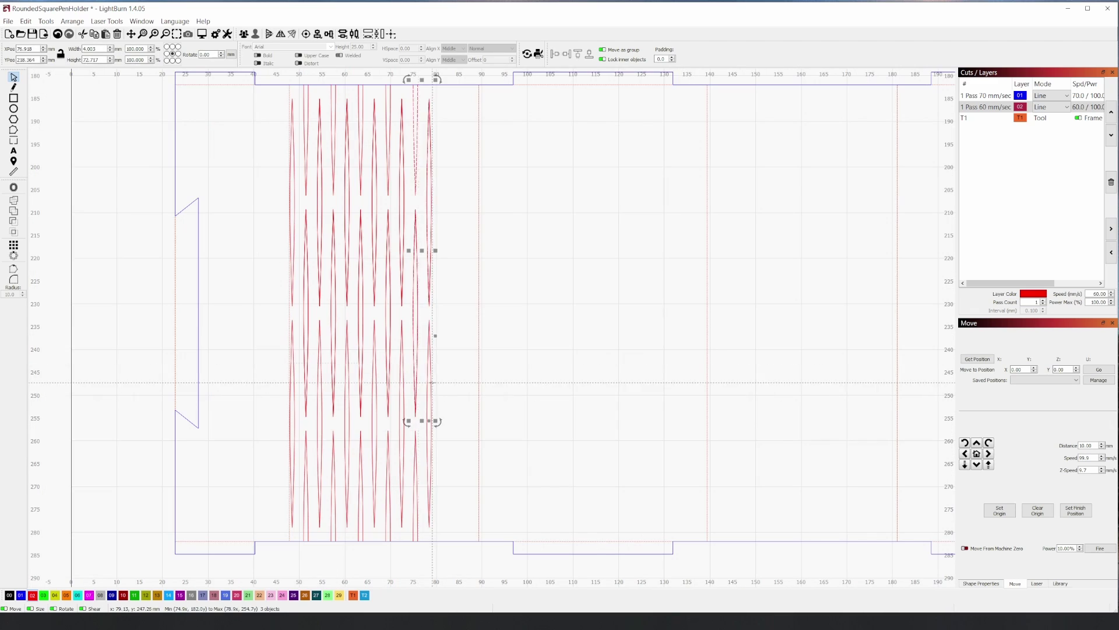
shift+click(417, 484)
key(ctrl+c)
key(ctrl+v)
scroll(480, 271, up, 3)
drag(475, 272, 453, 272)
scroll(547, 310, down, 3)
scroll(450, 78, up, 5)
drag(511, 243, 501, 232)
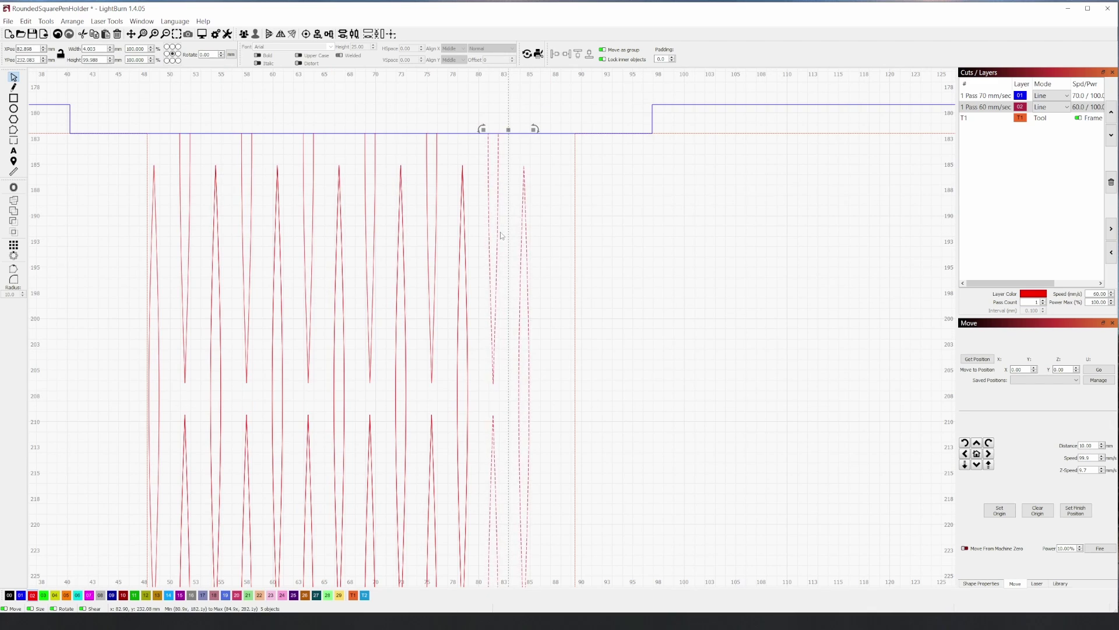
- Add another copy of the two hinge columns and delete the cut that extends past the section's right guide line
scroll(576, 234, down, 3)
key(ctrl+v)
scroll(529, 235, up, 6)
drag(582, 245, 610, 233)
scroll(664, 186, down, 7)
click(658, 321)
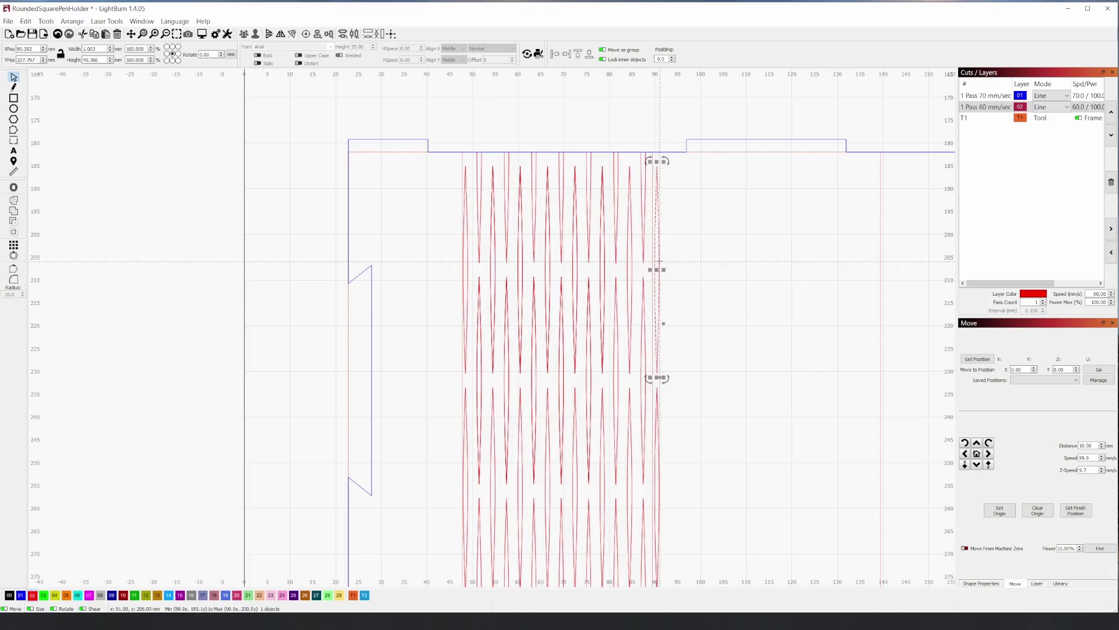
key(Delete)
- Select all the hinge cuts in the first section and group them into one hinge pattern
shift+click(632, 215)
shift+click(645, 349)
scroll(637, 152, up, 6)
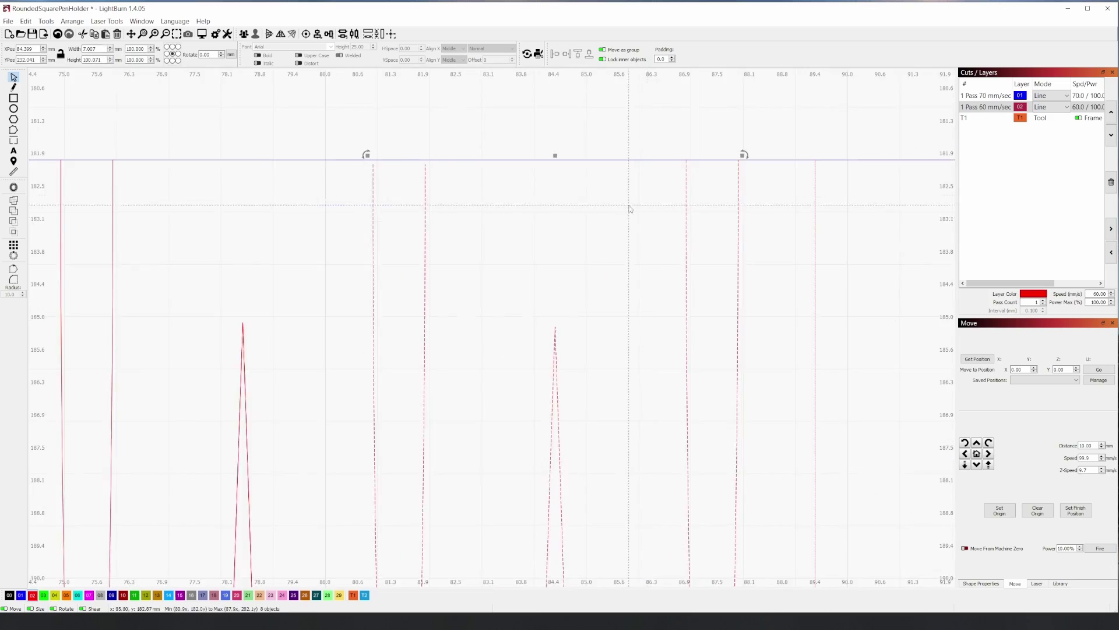
shift+click(687, 204)
scroll(657, 130, down, 5)
scroll(542, 178, up, 2)
scroll(196, 135, down, 4)
drag(201, 138, 429, 548)
key(ctrl+g)
- Place copies of the hinge pattern in the panel's second and third hinge sections, centred vertically on the wall
key(ctrl+v)
scroll(659, 136, up, 2)
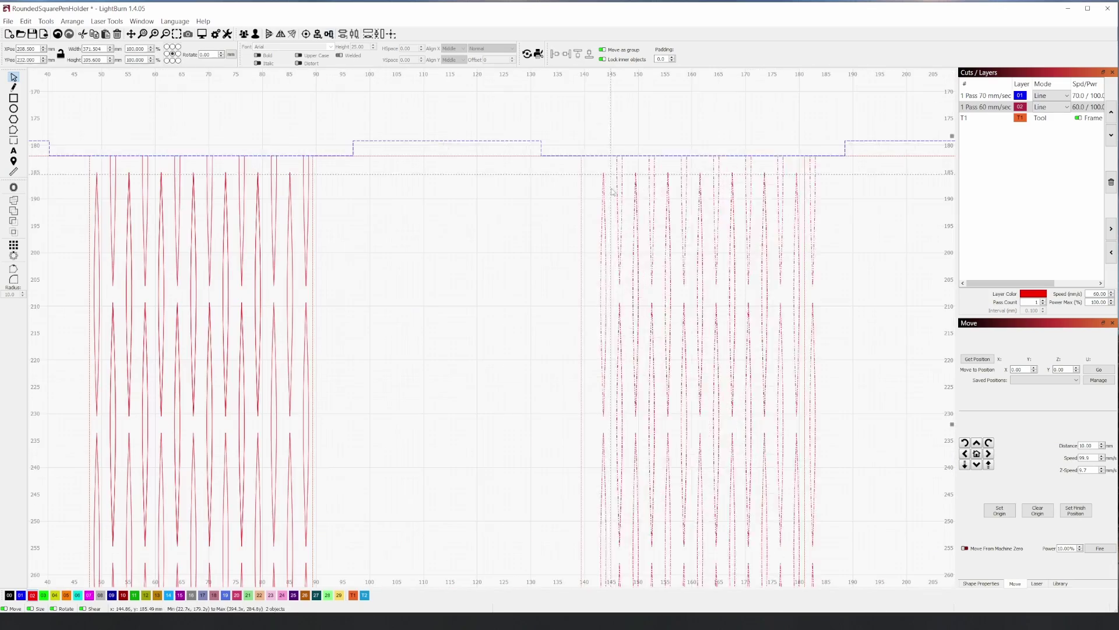
drag(612, 187, 605, 187)
scroll(494, 247, down, 3)
key(ctrl+v)
click(329, 34)
drag(458, 289, 708, 338)
click(372, 53)
- Place a further copy of the hinge pattern in the panel's fourth hinge section, between its guide lines
scroll(606, 228, up, 3)
scroll(362, 262, down, 5)
key(ctrl+v)
scroll(637, 251, up, 4)
drag(676, 256, 654, 256)
scroll(594, 269, down, 7)
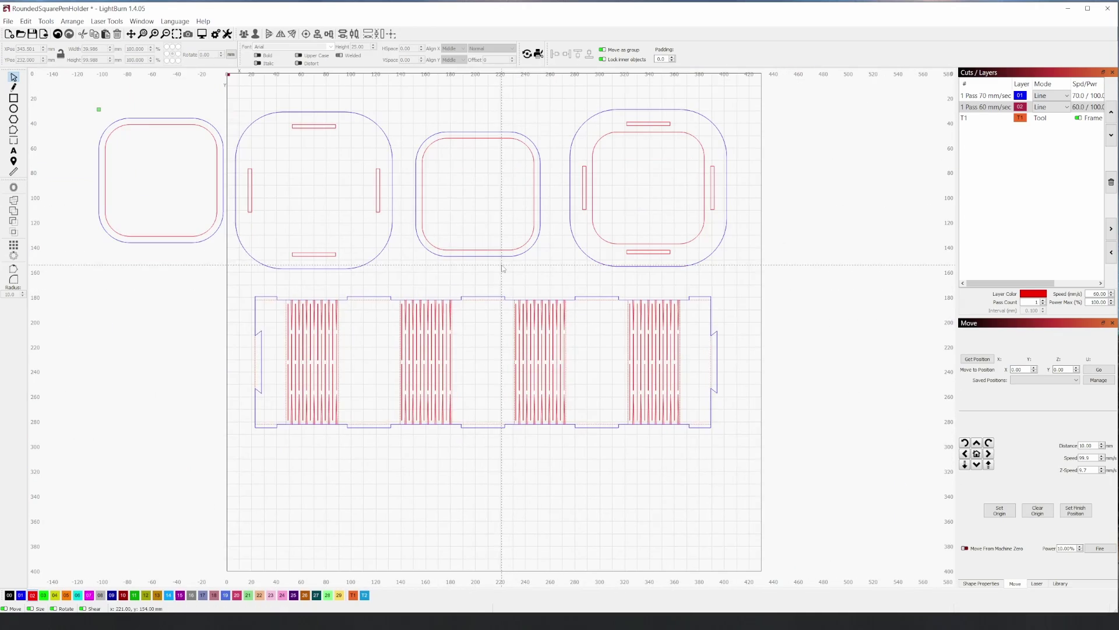
- Group the hinged wall panel and arrange it with the rounded square parts so that everything fits on the bed
drag(235, 285, 749, 446)
key(ctrl+g)
drag(485, 362, 492, 472)
drag(367, 218, 387, 339)
drag(649, 188, 505, 315)
drag(478, 194, 643, 175)
drag(161, 180, 642, 317)
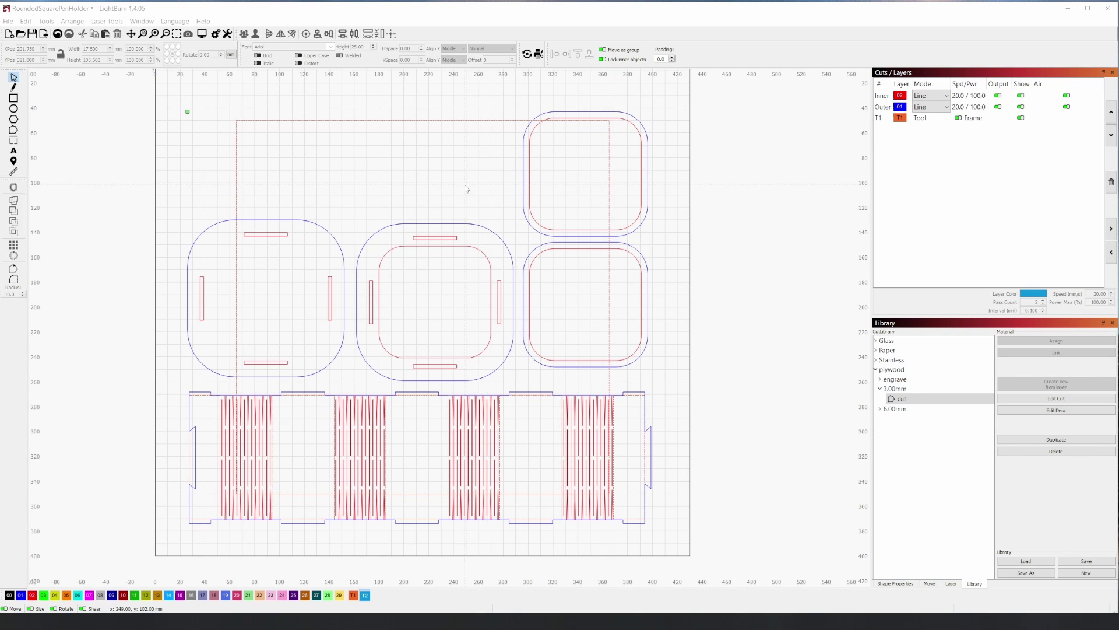
- Draw a 35 mm wide tool-layer rectangle over the panel's middle tab and align a copy to mark the tab's centre line
middle_drag(466, 188, 470, 174)
click(454, 107)
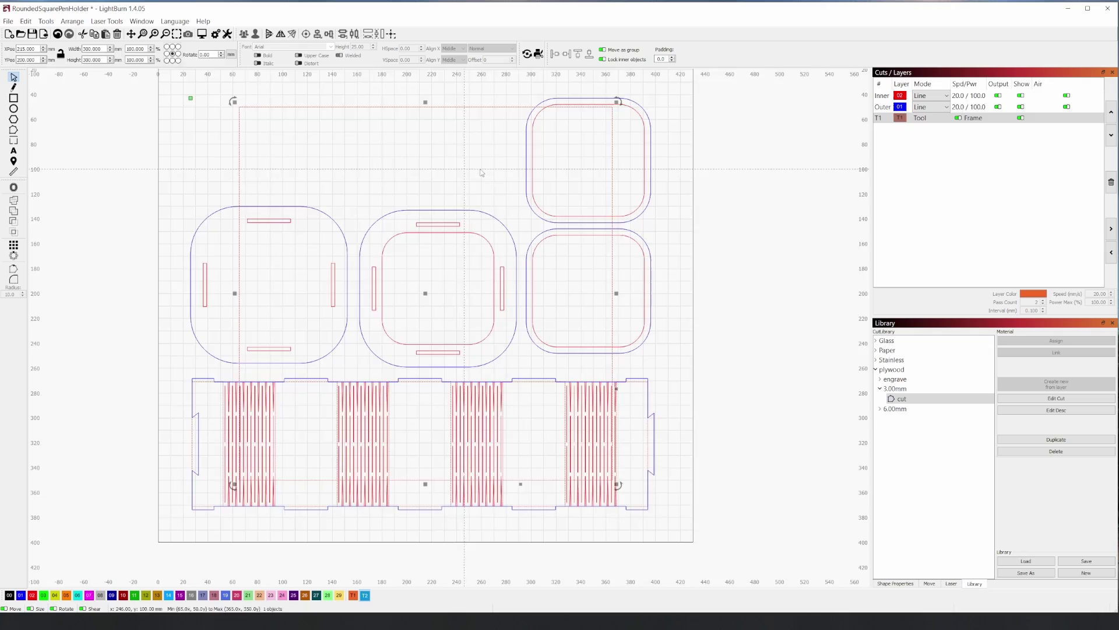
scroll(413, 499, up, 3)
click(13, 98)
drag(389, 302, 460, 516)
key(ctrl+c)
key(ctrl+v)
drag(427, 377, 482, 377)
shift+click(389, 342)
click(329, 34)
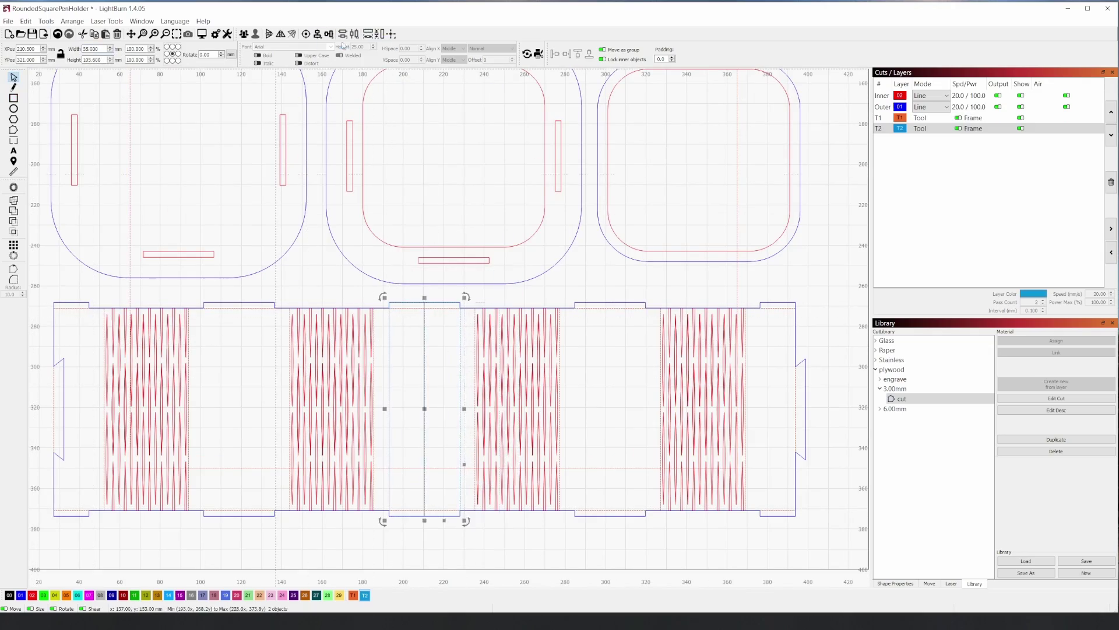
- Ungroup the wall panel and delete its two right-hand hinge patterns along with the guide rectangles
scroll(424, 315, up, 5)
right_click(815, 290)
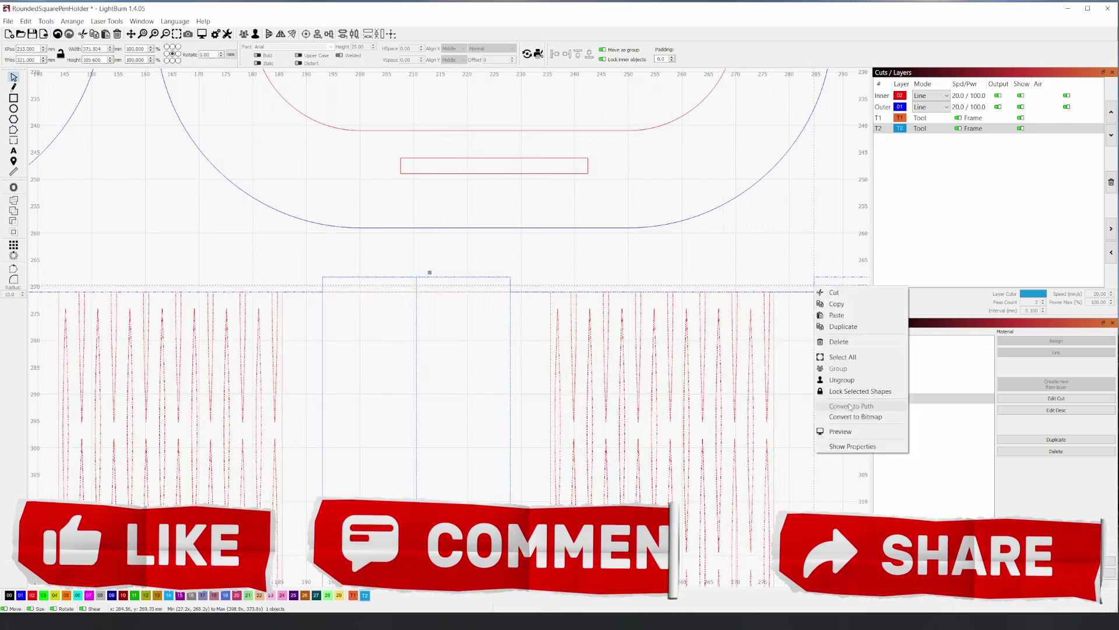
click(841, 380)
scroll(453, 311, down, 5)
click(496, 303)
scroll(460, 338, down, 3)
scroll(540, 209, up, 2)
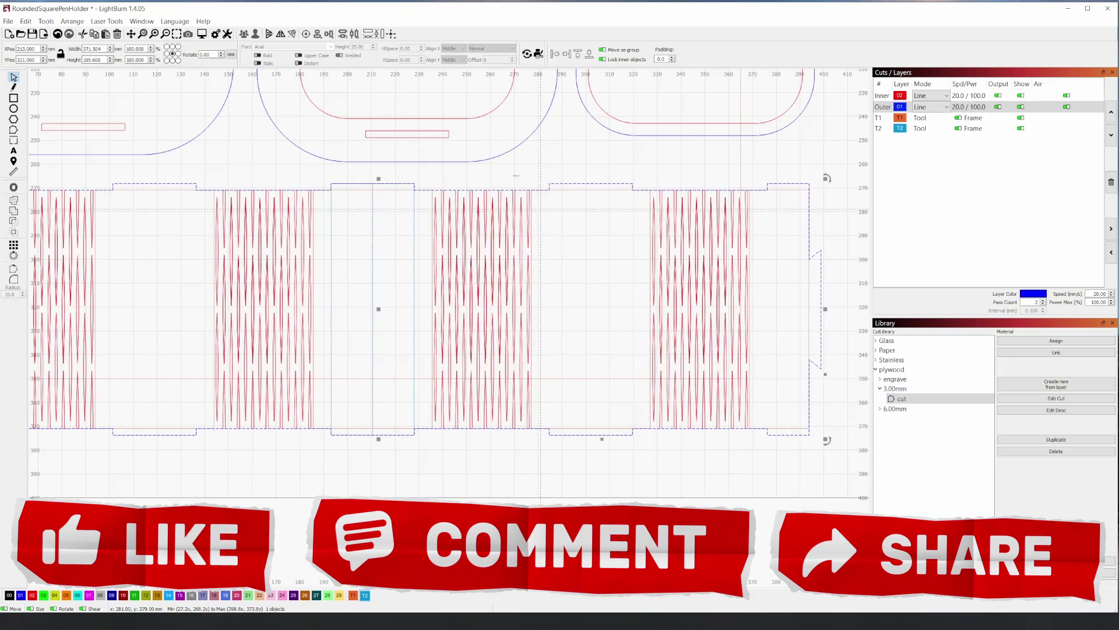
drag(424, 172, 758, 452)
key(Delete)
drag(321, 172, 422, 448)
key(Delete)
- Delete the outline's tab nodes along the upper and lower edges between the panel's centre and its right end
click(732, 190)
click(13, 129)
drag(402, 172, 775, 208)
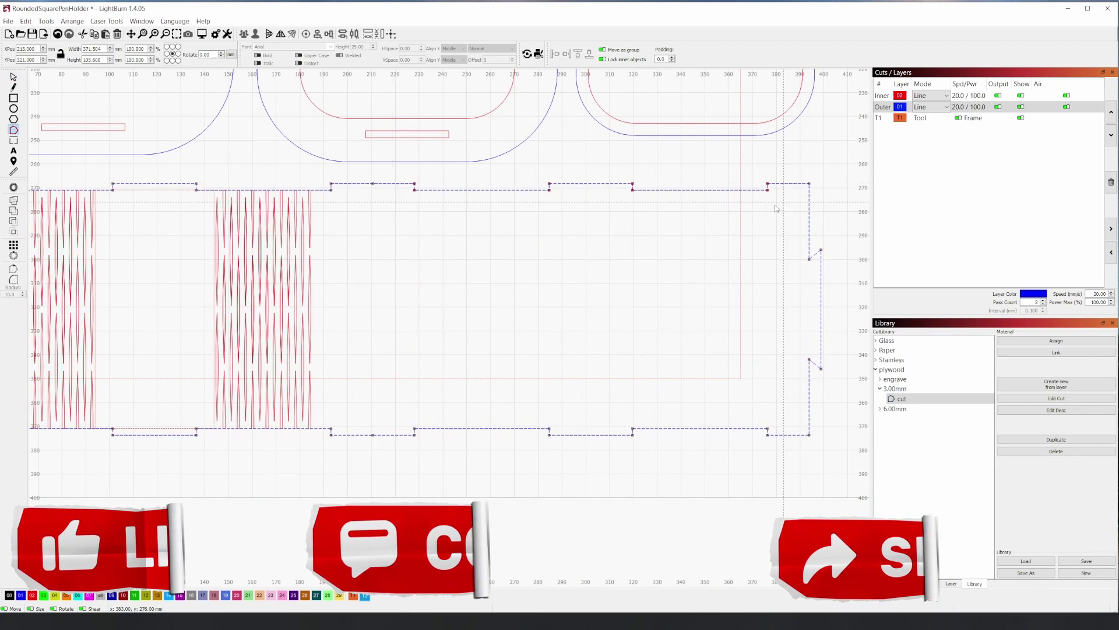
key(Delete)
drag(402, 408, 776, 452)
key(Delete)
- Shift the outline's right-end nodes left onto the middle tab's centre nodes to shorten the wall to half length
drag(802, 169, 833, 448)
key(shift+Left)
key(shift+Left)
key(shift+Left)
key(shift+Left)
key(shift+Left)
key(shift+Left)
key(shift+Left)
key(shift+Left)
key(Left)
key(Left)
scroll(373, 181, up, 10)
drag(733, 209, 371, 209)
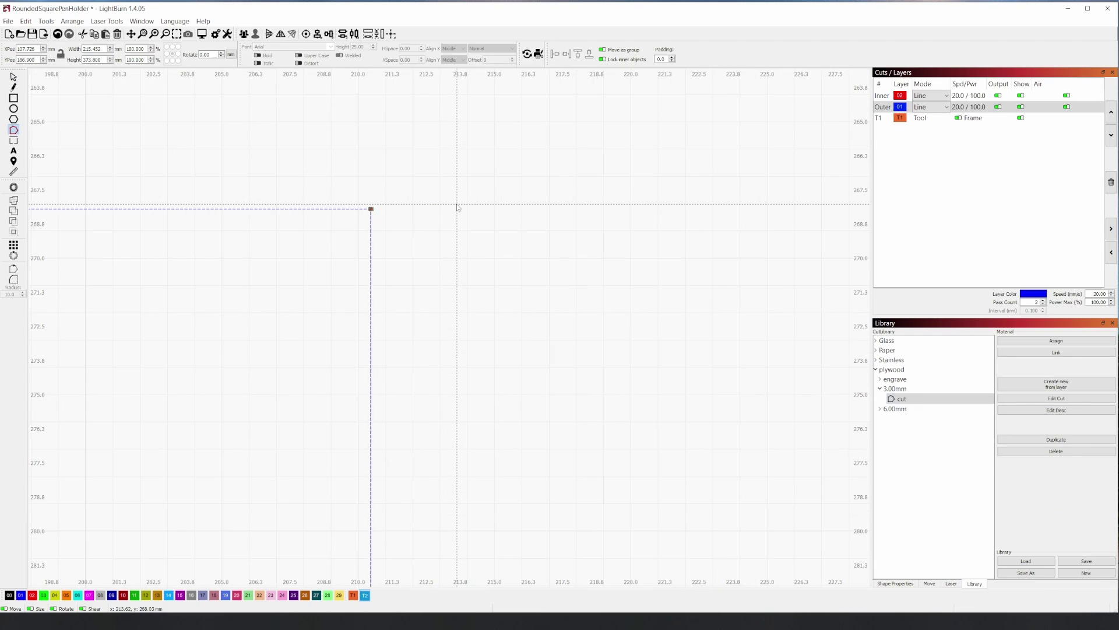
scroll(458, 208, down, 10)
key(Escape)
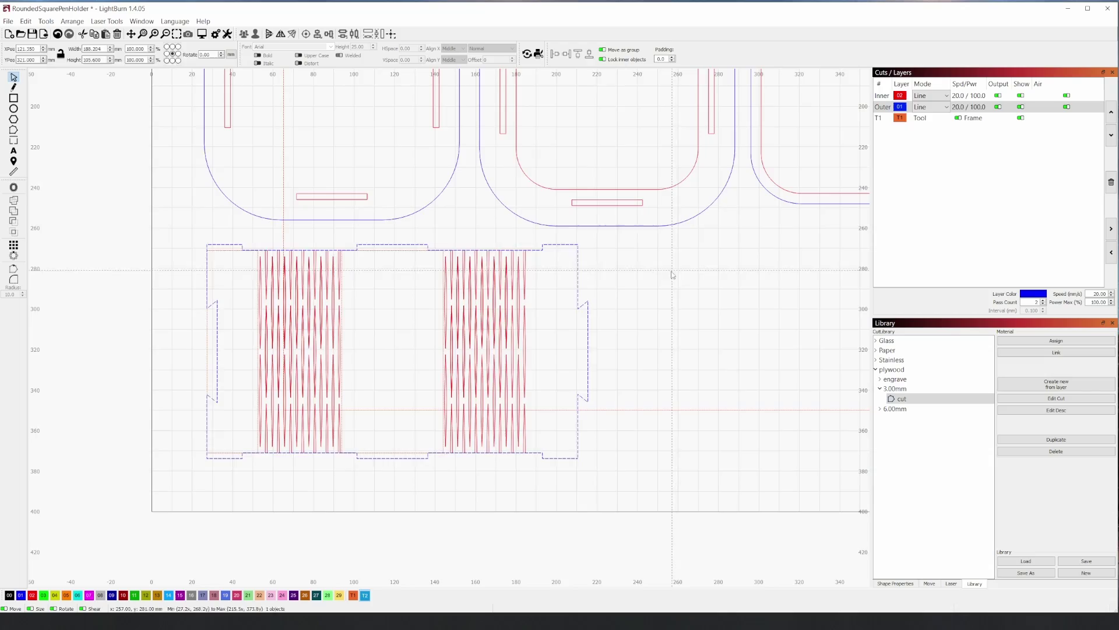
- Group the half-length wall section and stack it with a duplicate inside the 300 mm square frame
drag(622, 231, 189, 469)
key(ctrl+g)
scroll(671, 338, down, 5)
middle_drag(674, 338, 589, 376)
drag(460, 383, 503, 355)
drag(503, 355, 508, 270)
- Move the small rounded squares into a vertical stack beside the two wall sections, inside the square frame
scroll(626, 313, up, 3)
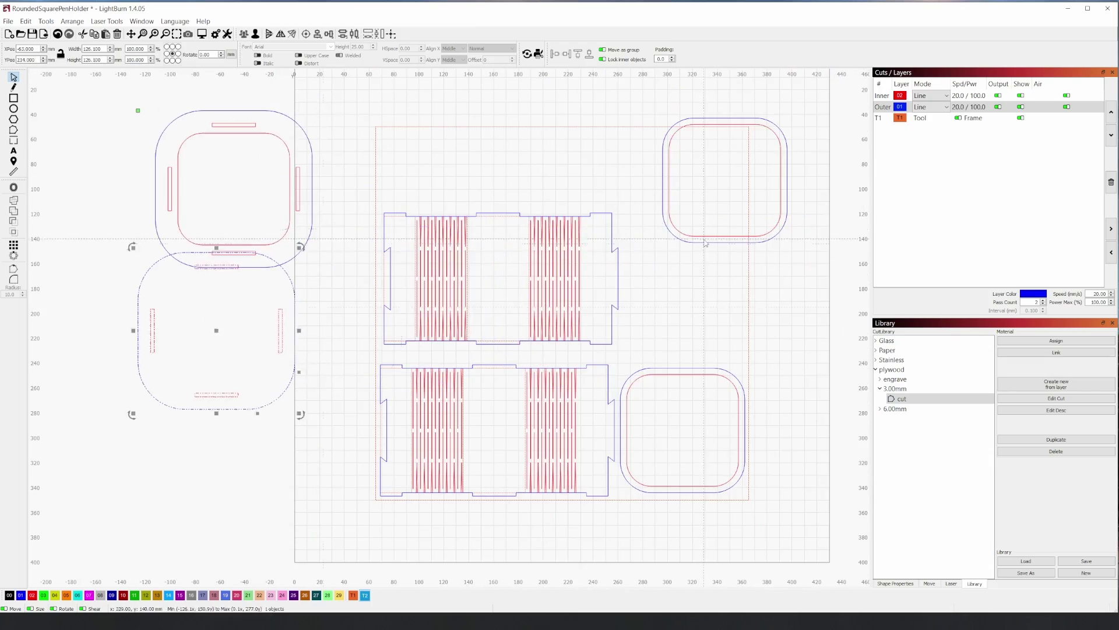
drag(705, 170, 672, 289)
scroll(413, 251, down, 2)
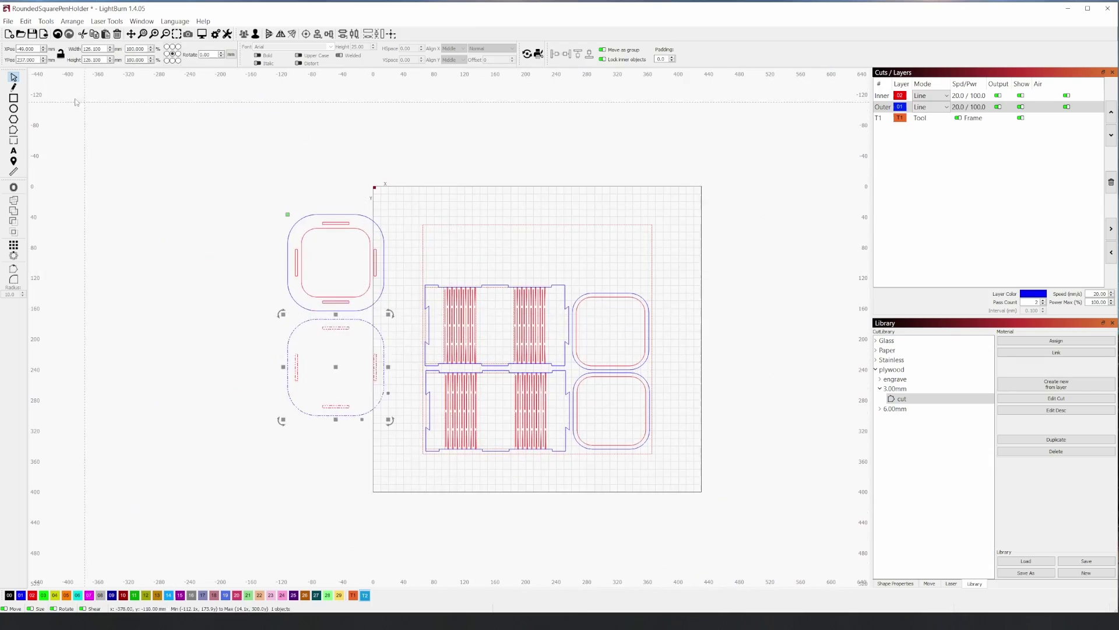